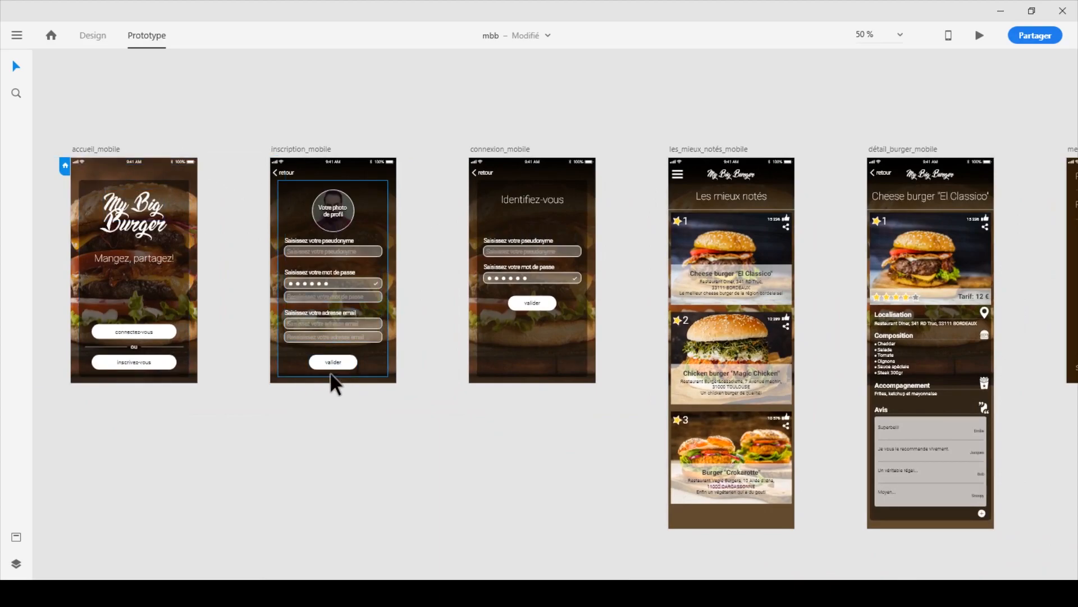
Step: Examine the two buttons on accueil_mobile and the inscription_mobile and connexion_mobile artboards they should lead to
drag(197, 342, 527, 352)
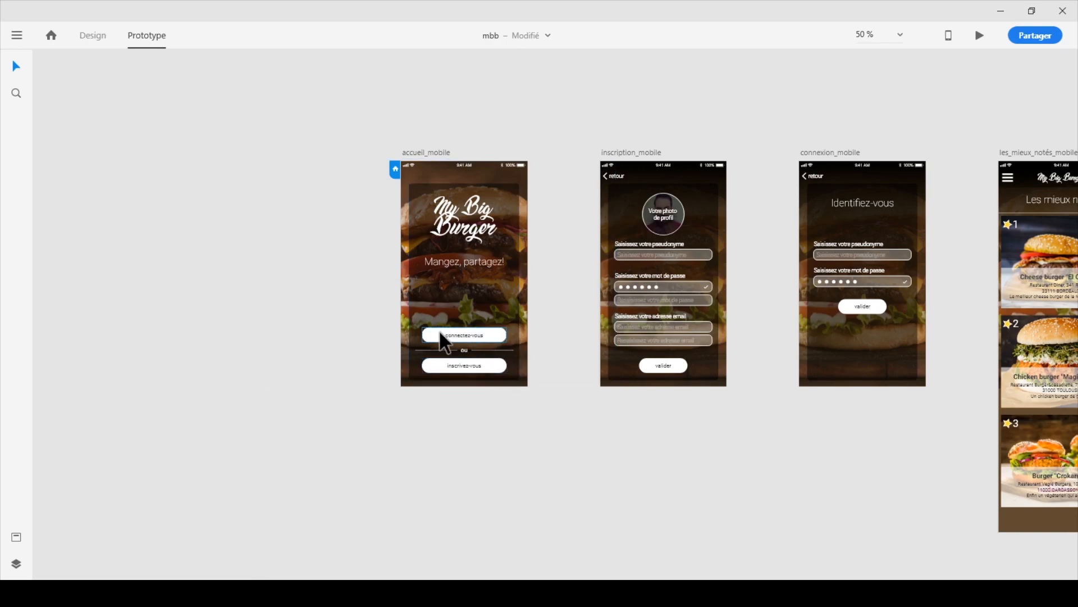
click(841, 154)
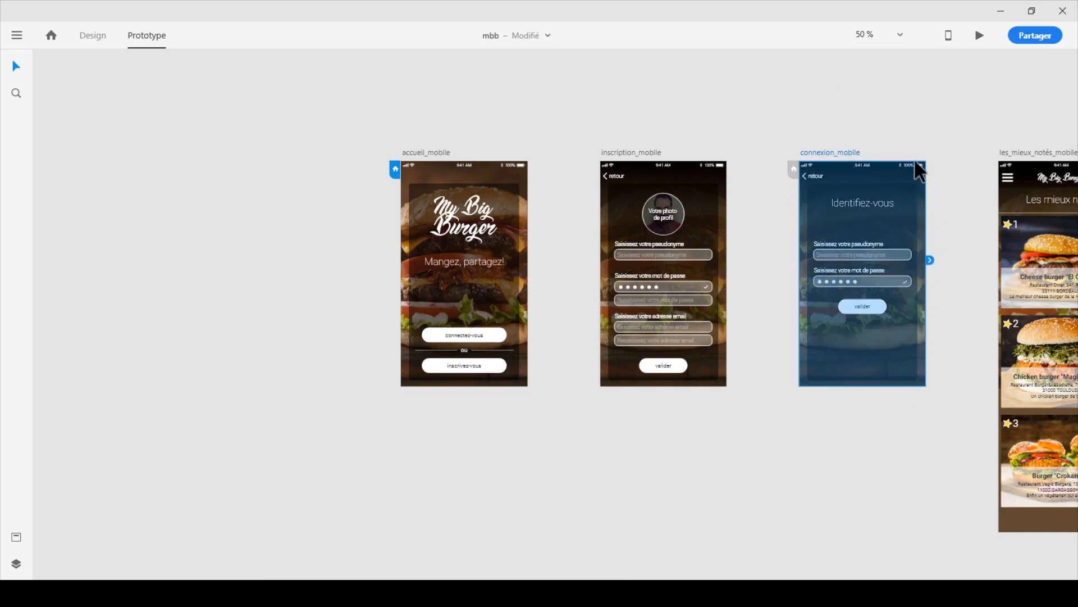
click(498, 369)
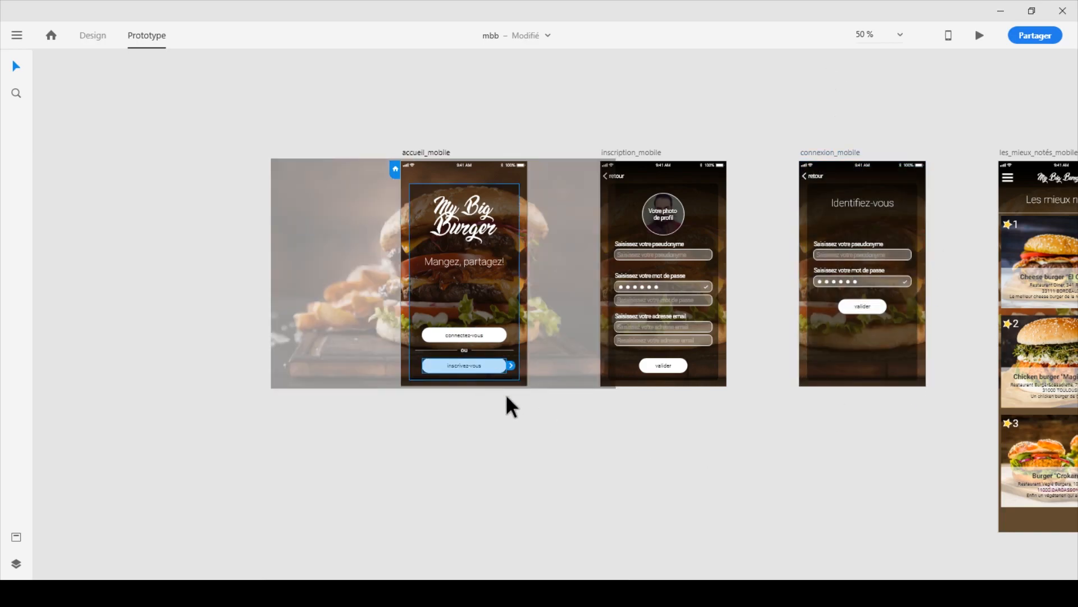
click(645, 152)
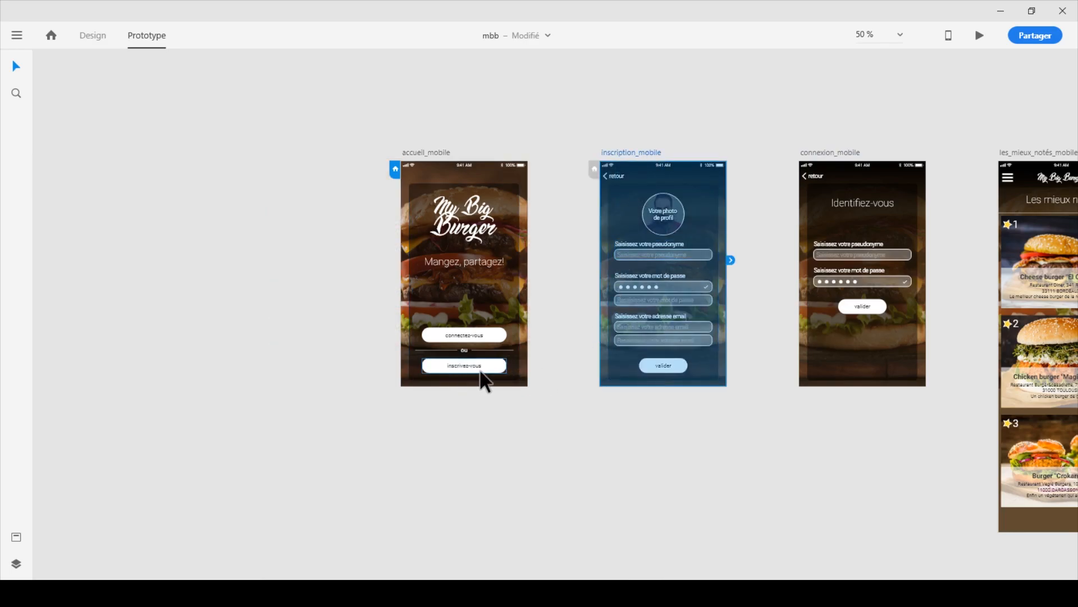
key(ctrl+plus)
key(ctrl+plus)
key(space)
drag(572, 363, 469, 444)
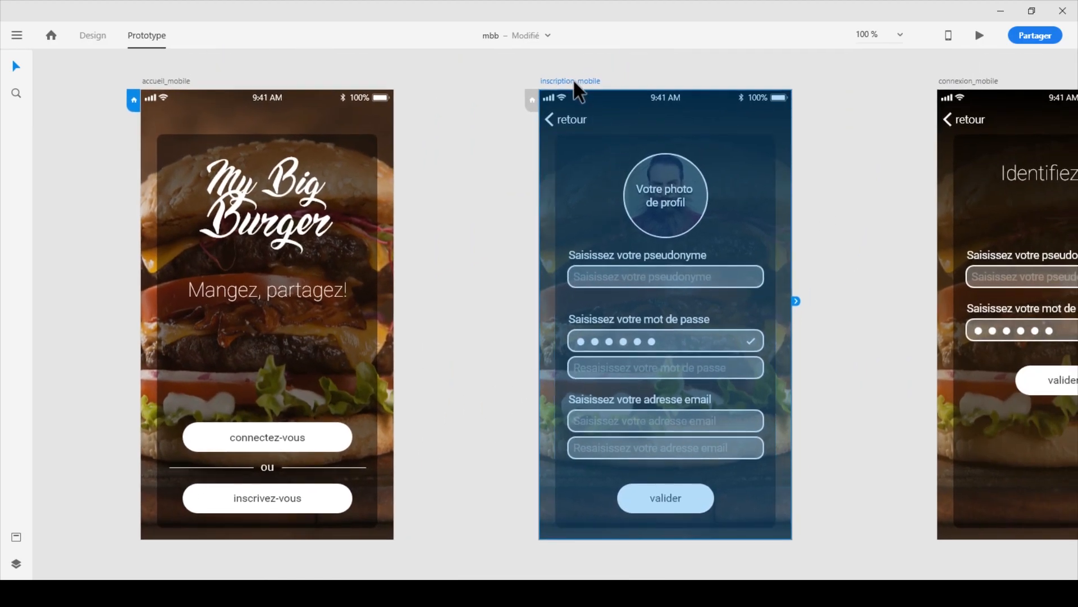
click(841, 327)
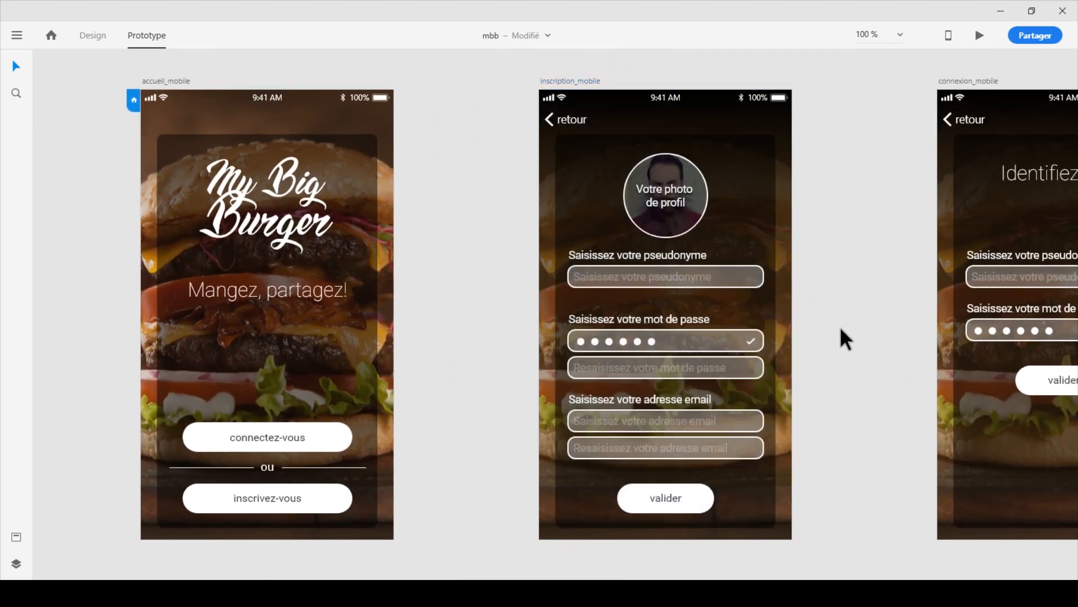
Step: Examine the connexion_mobile, les_mieux_notés_mobile and détail_burger_mobile artboards, from the login button down to the burger reviews
drag(923, 291, 760, 294)
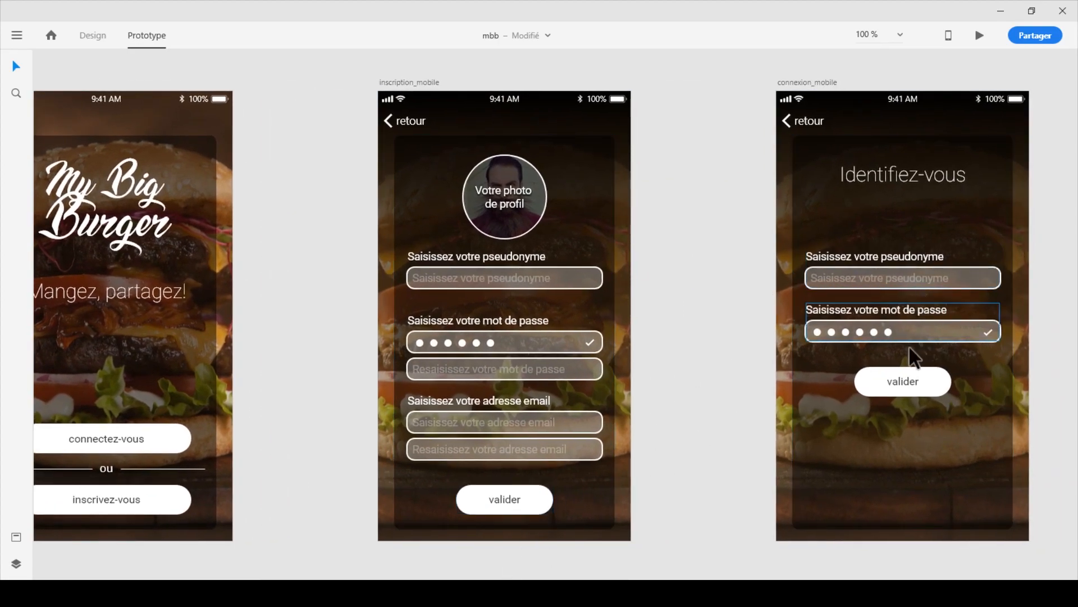
click(919, 384)
drag(967, 333, 378, 361)
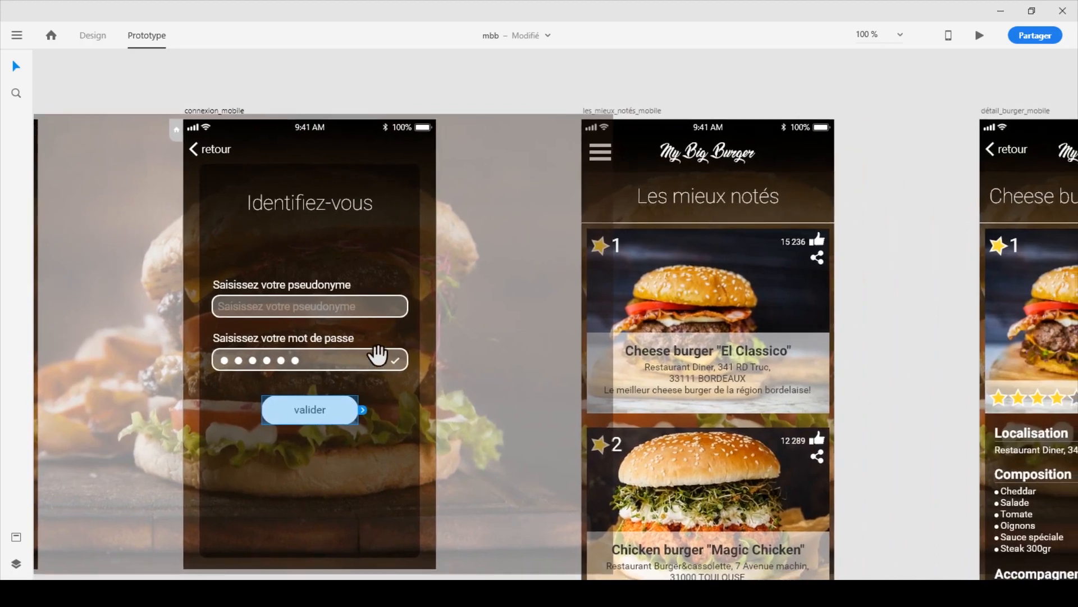
click(690, 98)
drag(807, 323, 702, 277)
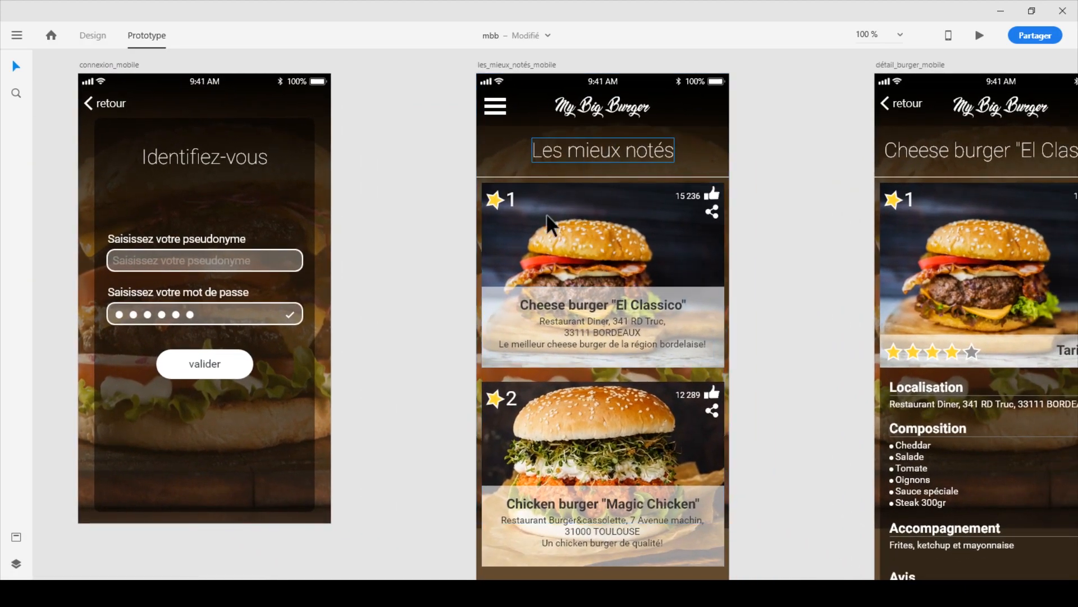
drag(644, 438, 616, 282)
drag(629, 408, 663, 450)
drag(637, 245, 632, 444)
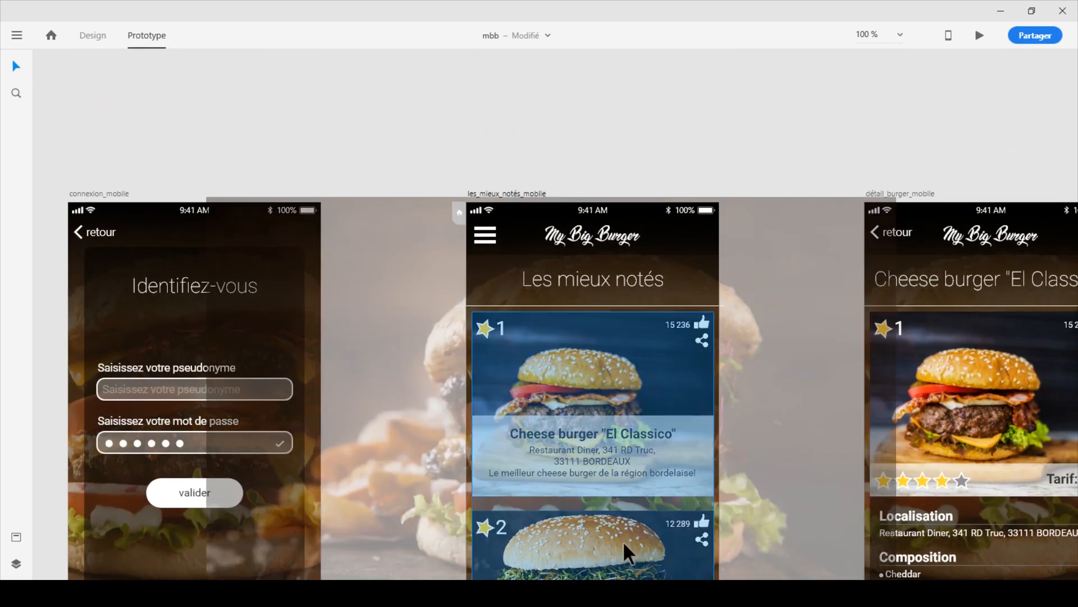
drag(874, 272, 511, 210)
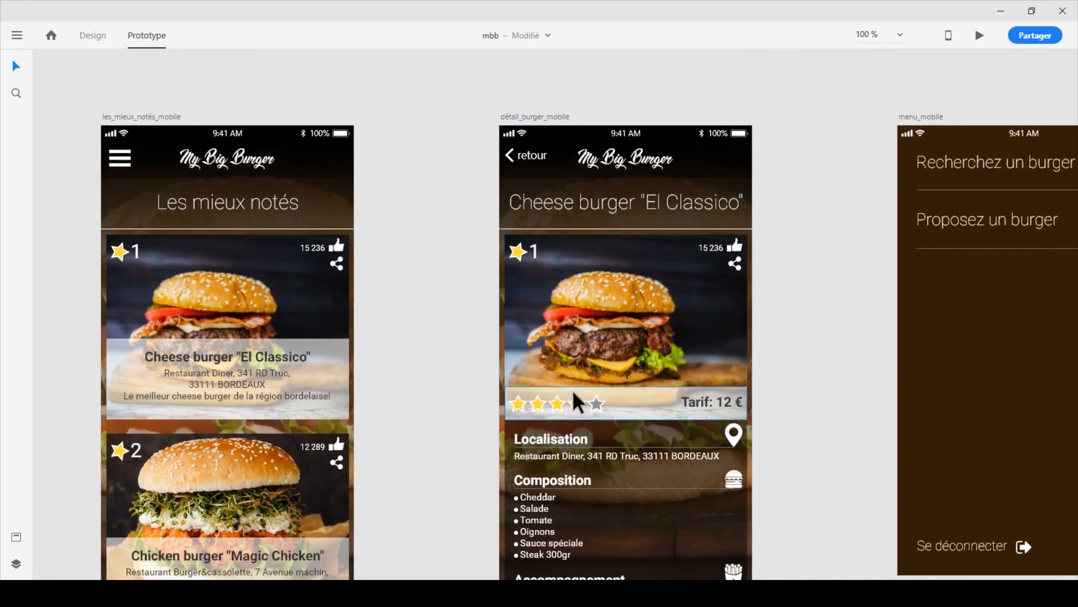
scroll(692, 337, down, 5)
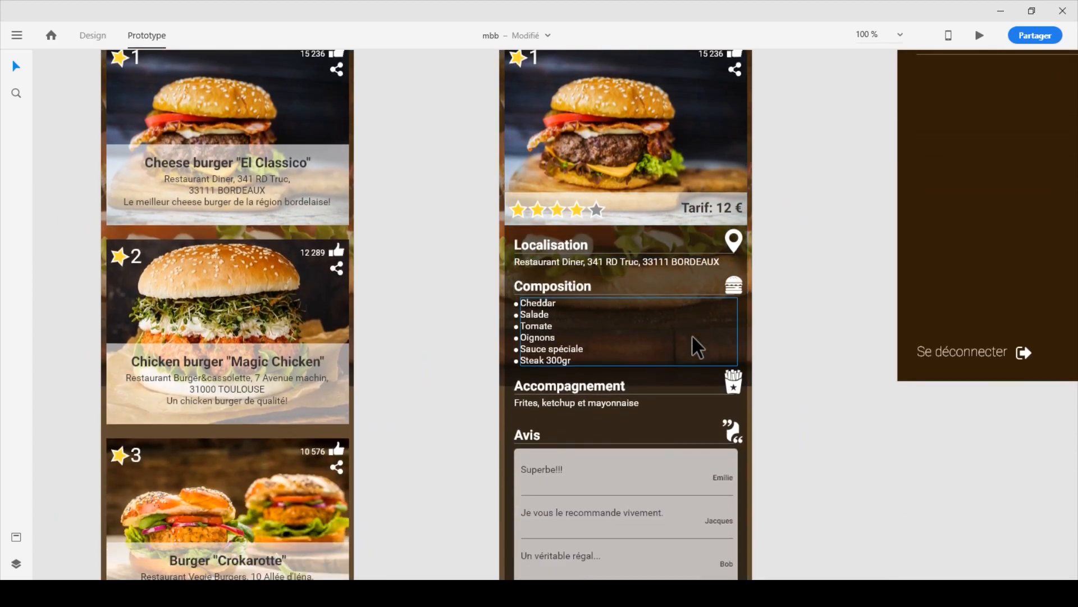
scroll(899, 458, down, 1)
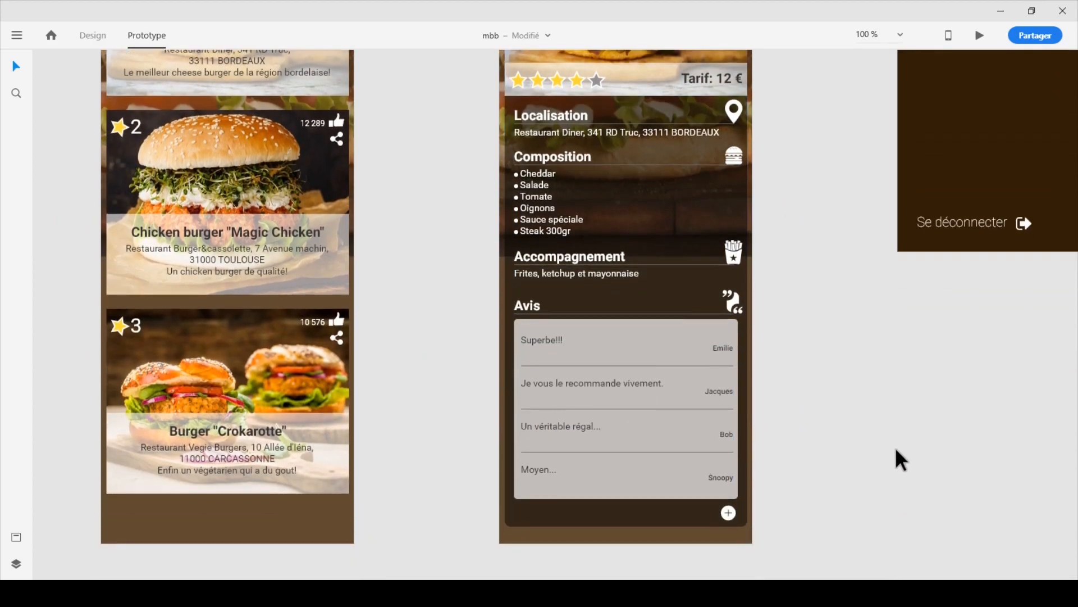
scroll(894, 445, up, 3)
scroll(891, 442, up, 3)
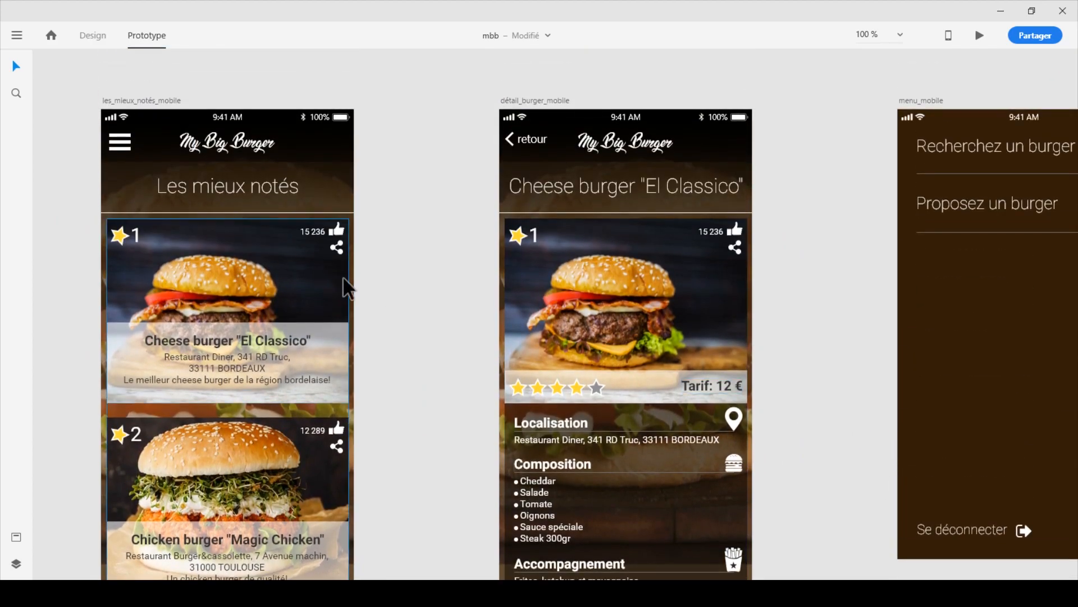
Step: Review the menu path from the top-rated list's menu icon through menu_mobile, recherche_mobile and proposer_burger_mobile
click(125, 147)
click(242, 79)
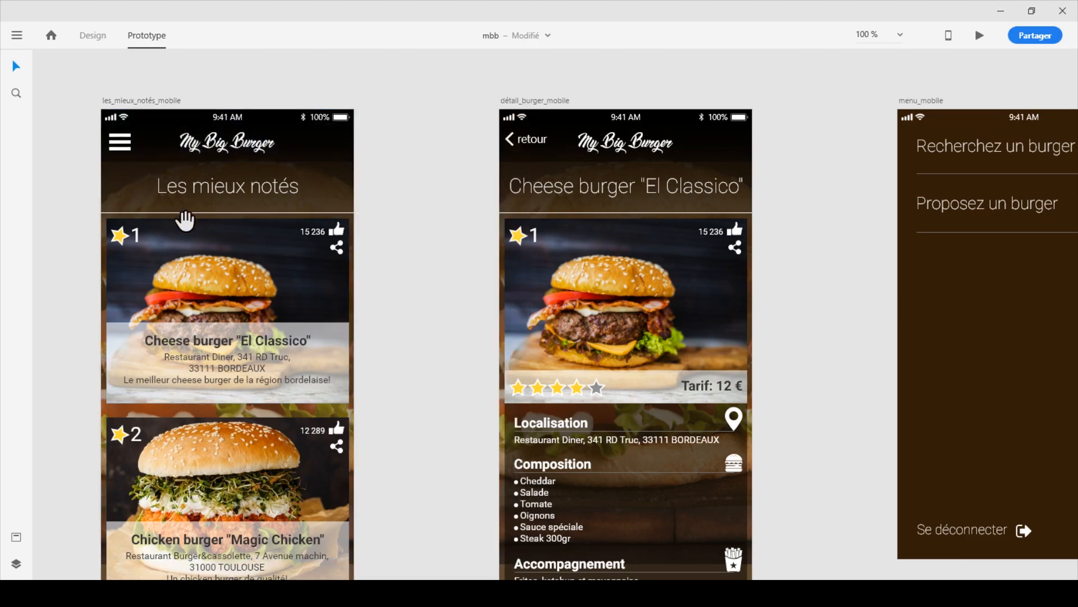
drag(184, 219, 402, 225)
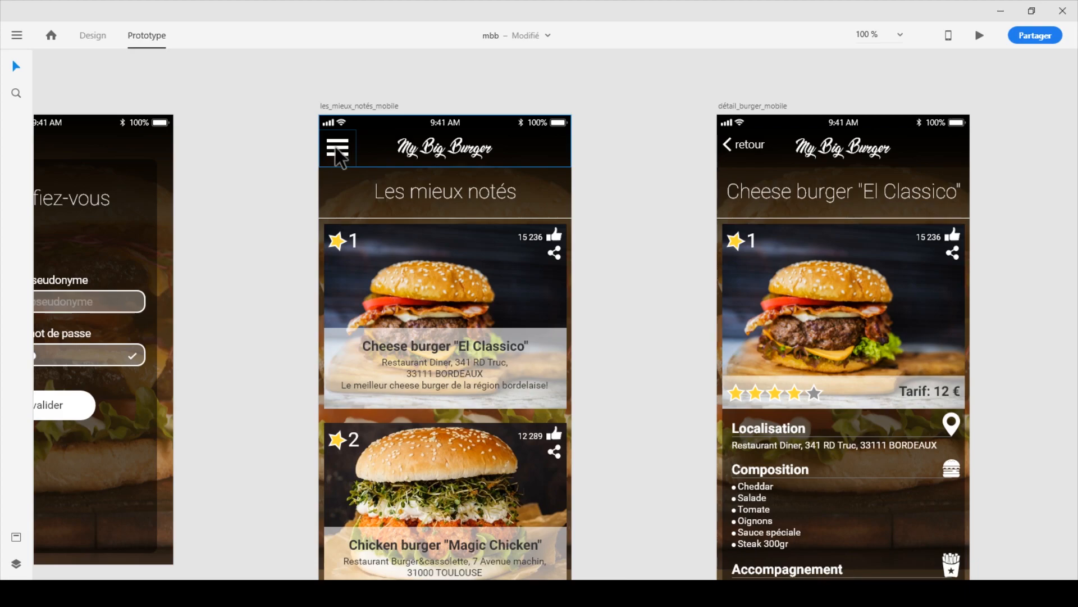
drag(565, 265, 68, 270)
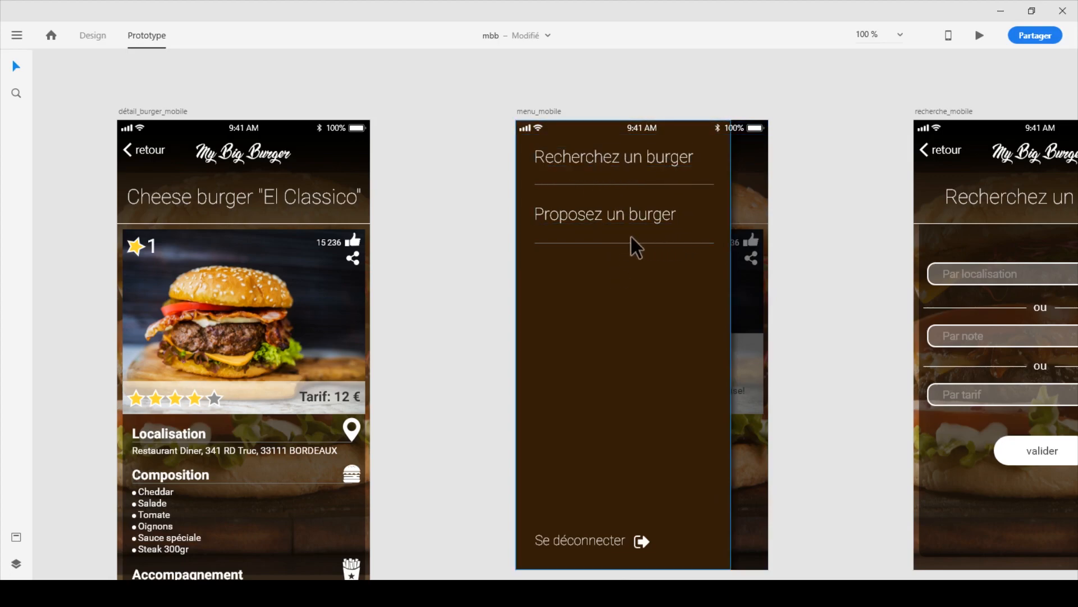
drag(753, 378, 455, 366)
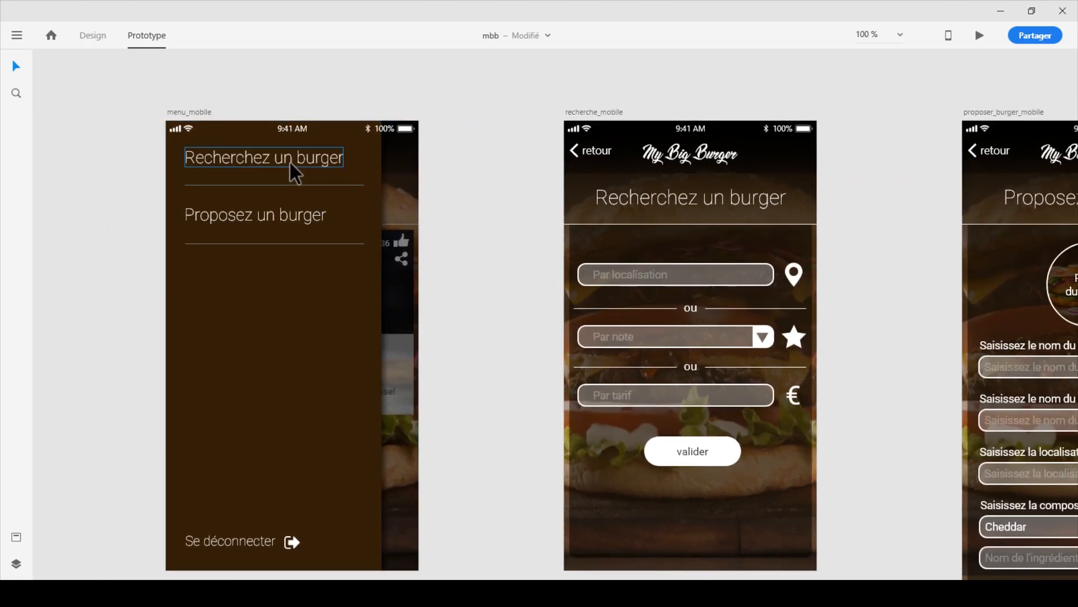
drag(750, 272, 646, 244)
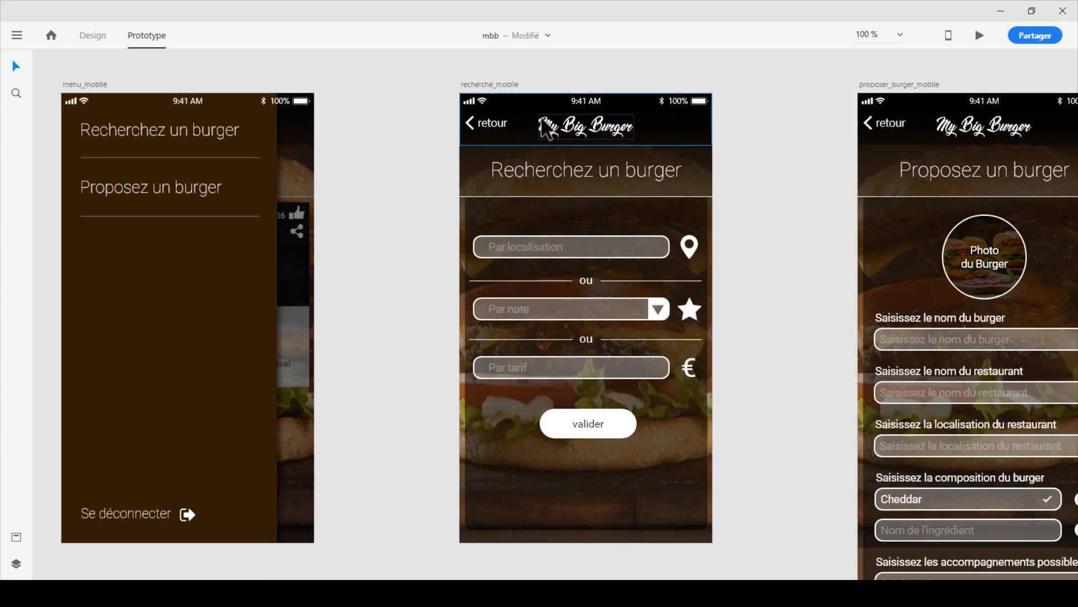
drag(782, 270, 445, 233)
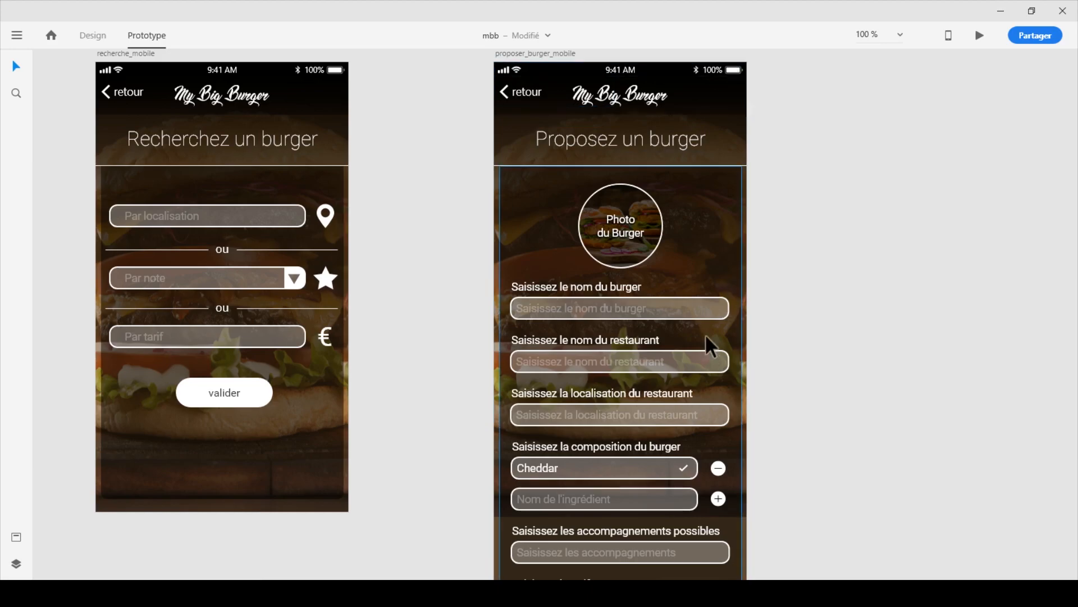
Step: Return to accueil_mobile, view the prototype in a desktop preview placed over that artboard, and close the preview
drag(496, 294, 597, 292)
drag(464, 305, 747, 261)
drag(522, 292, 716, 387)
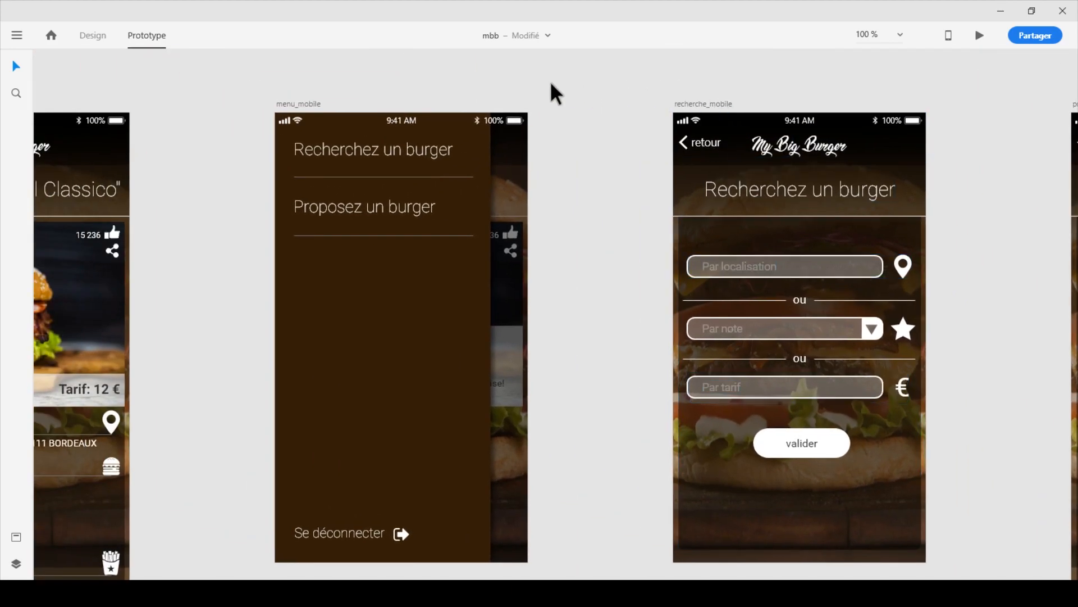
drag(316, 292, 711, 276)
drag(446, 298, 657, 299)
drag(190, 202, 662, 224)
drag(439, 235, 713, 267)
drag(631, 277, 878, 248)
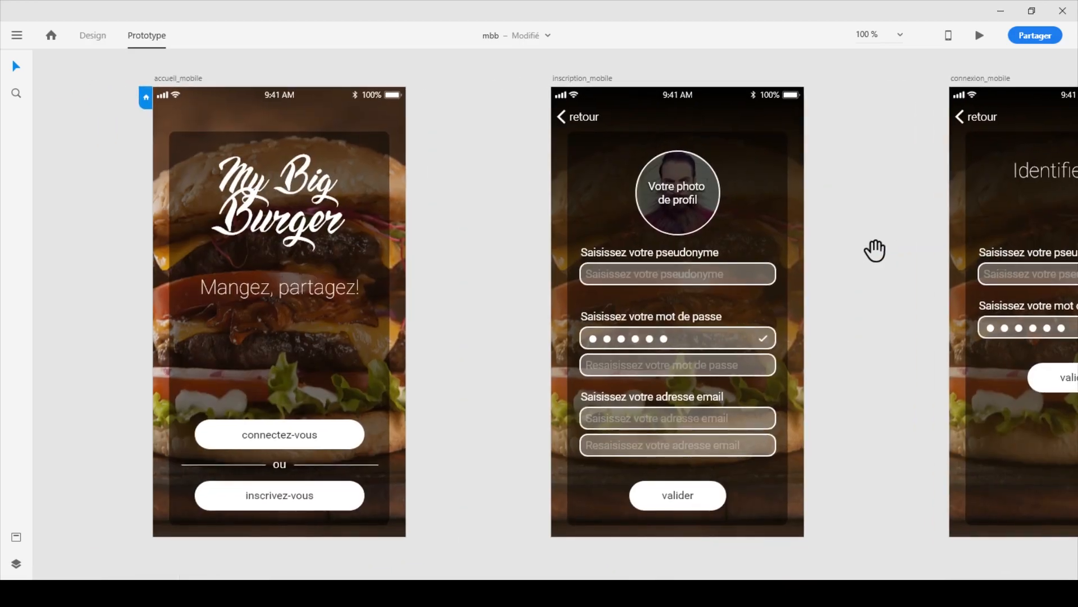
drag(751, 233, 836, 250)
drag(526, 337, 571, 319)
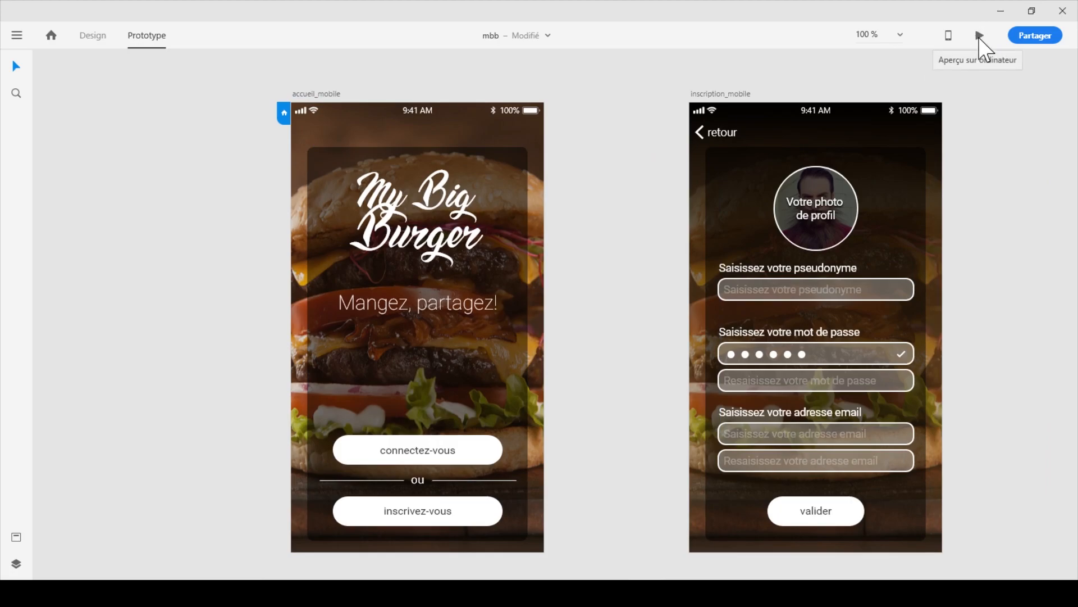
drag(437, 61, 418, 96)
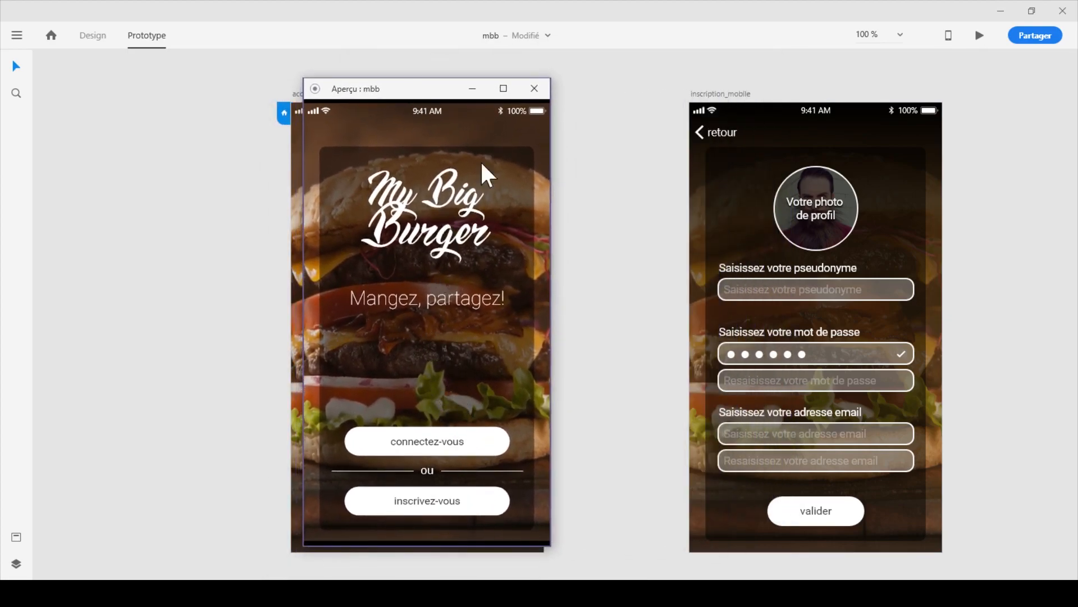
click(530, 93)
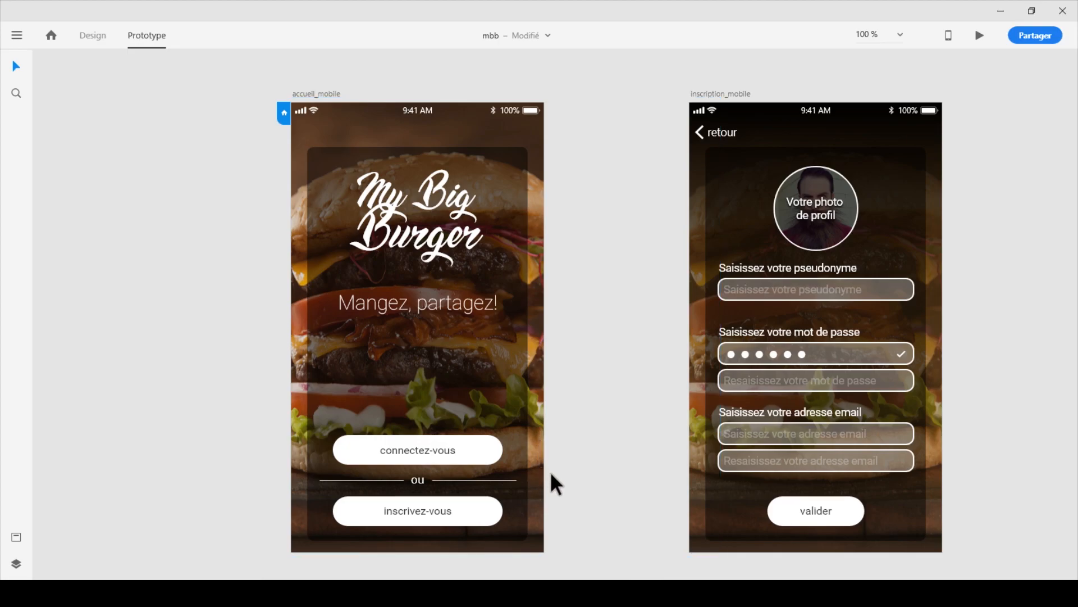
Step: Select the two buttons, the separator line and the logo on accueil_mobile in turn to inspect their link handles
drag(511, 477, 637, 457)
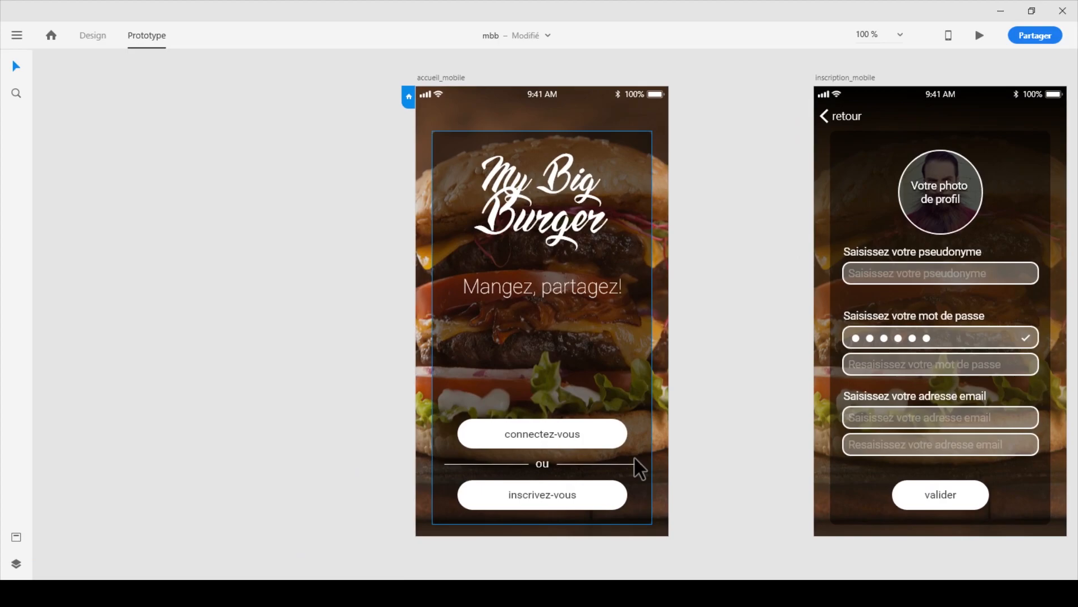
click(597, 442)
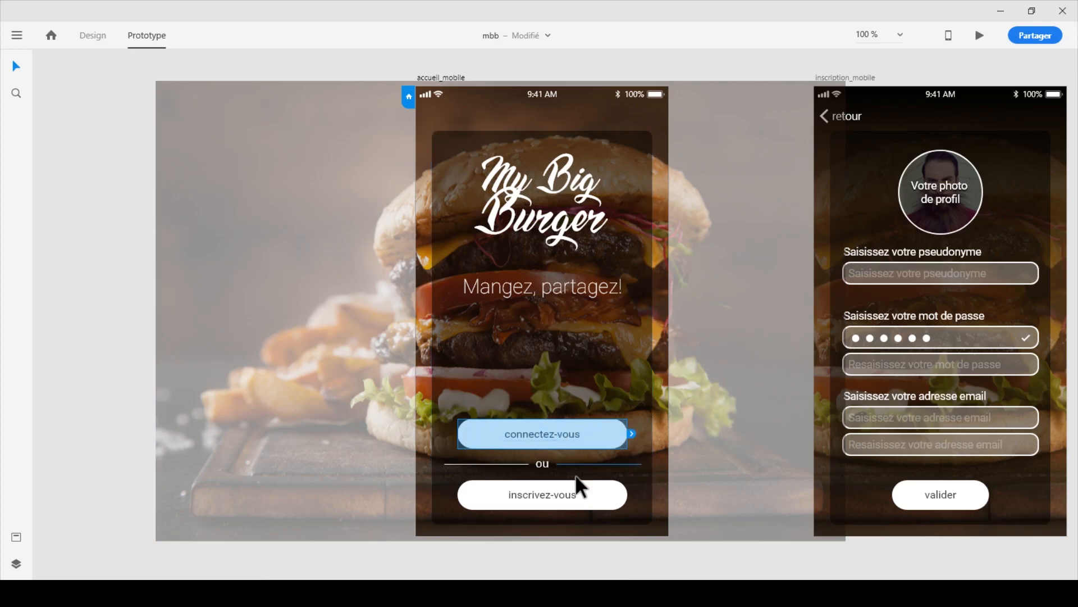
click(593, 495)
click(601, 464)
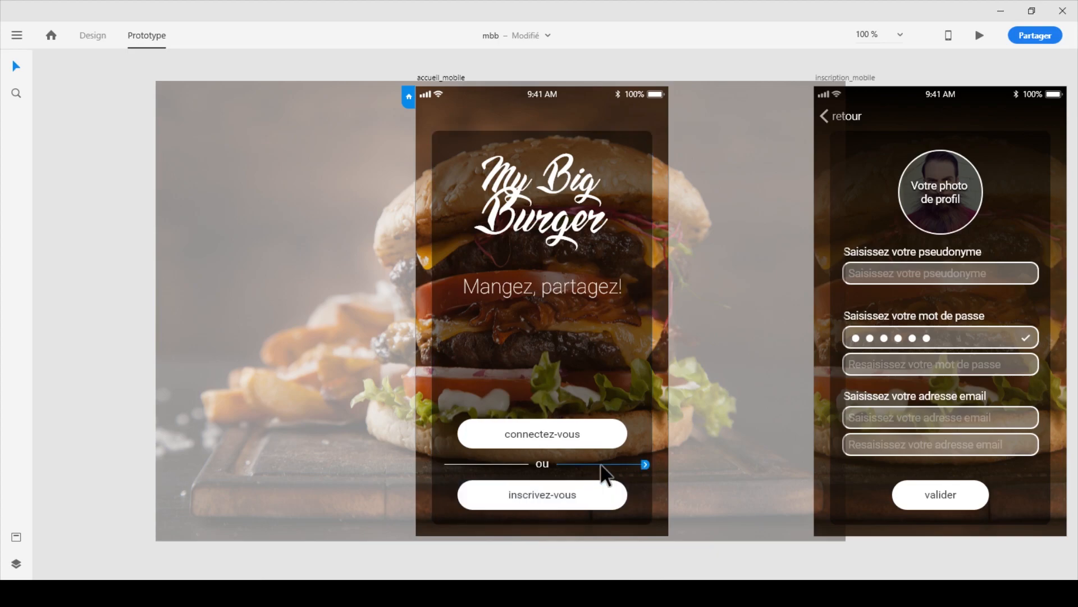
click(551, 235)
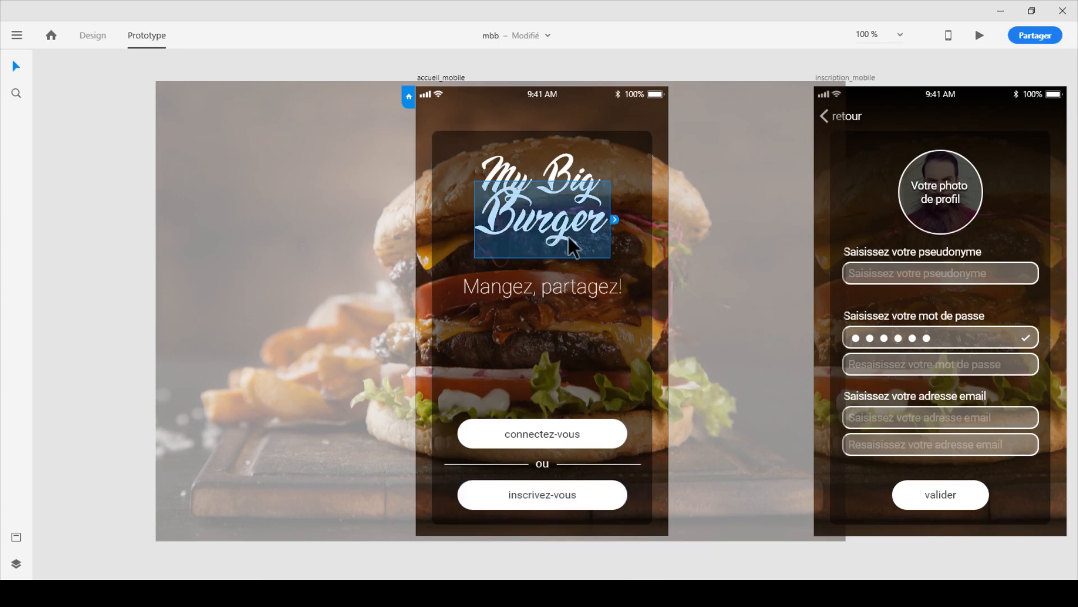
Step: Link the "connectez-vous" button on accueil_mobile to the connexion_mobile artboard
click(573, 432)
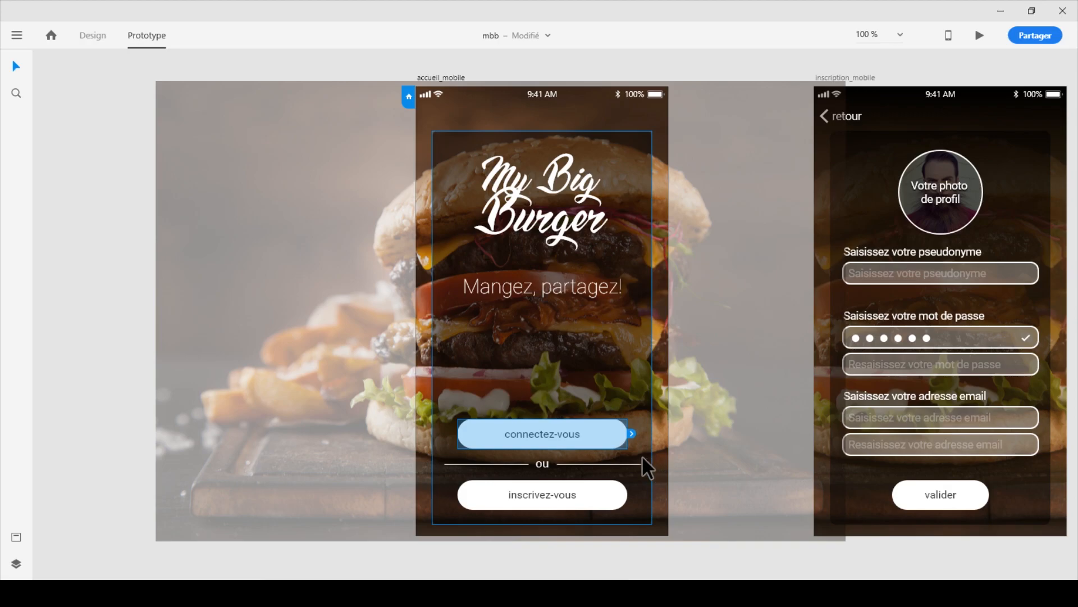
drag(633, 434, 631, 433)
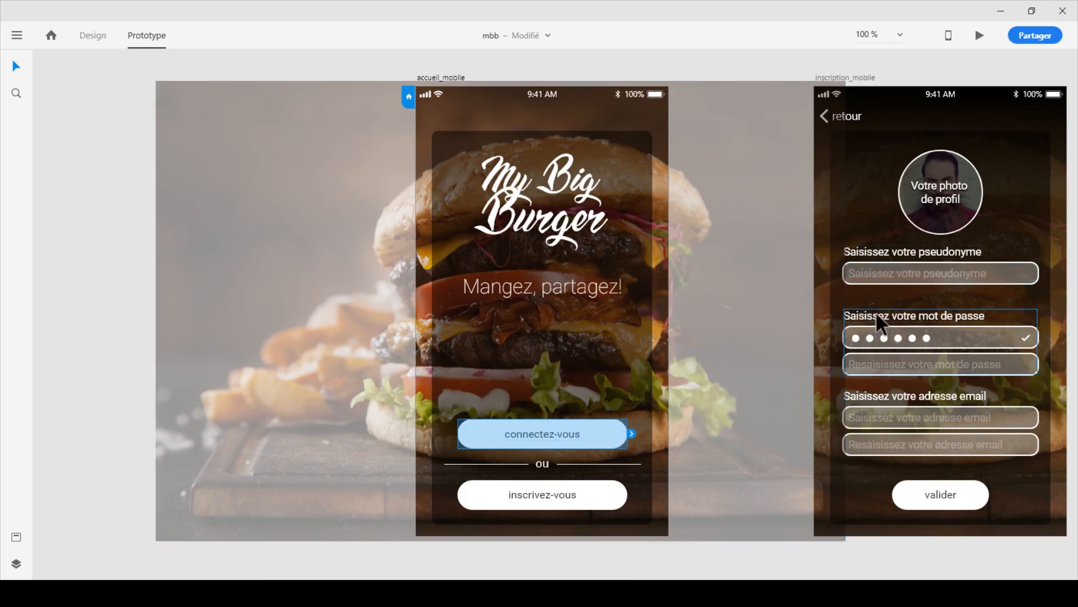
drag(894, 318, 522, 333)
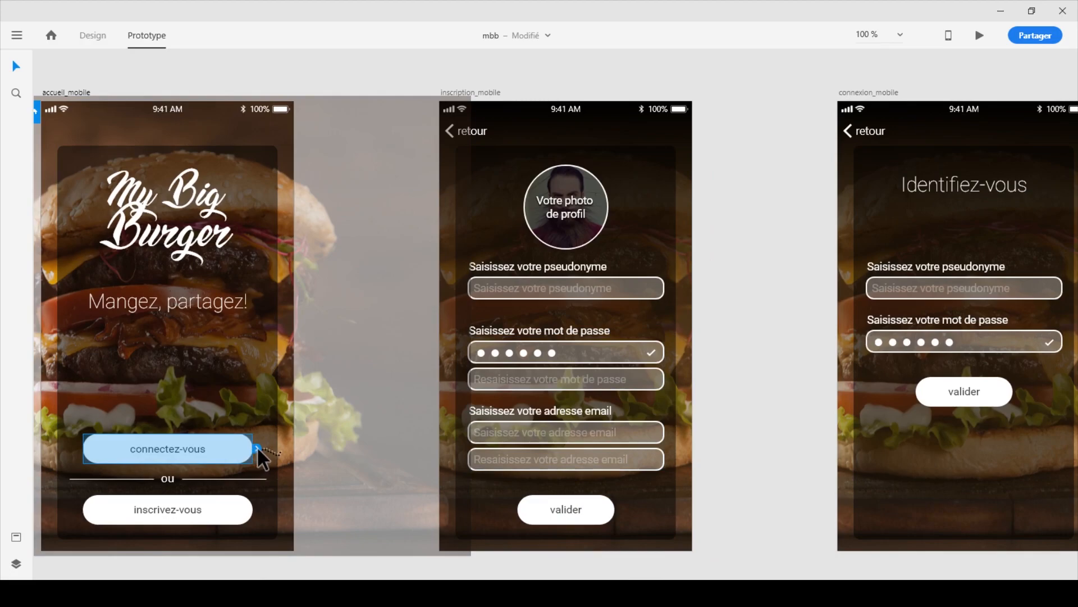
drag(435, 435, 879, 206)
drag(781, 433, 724, 393)
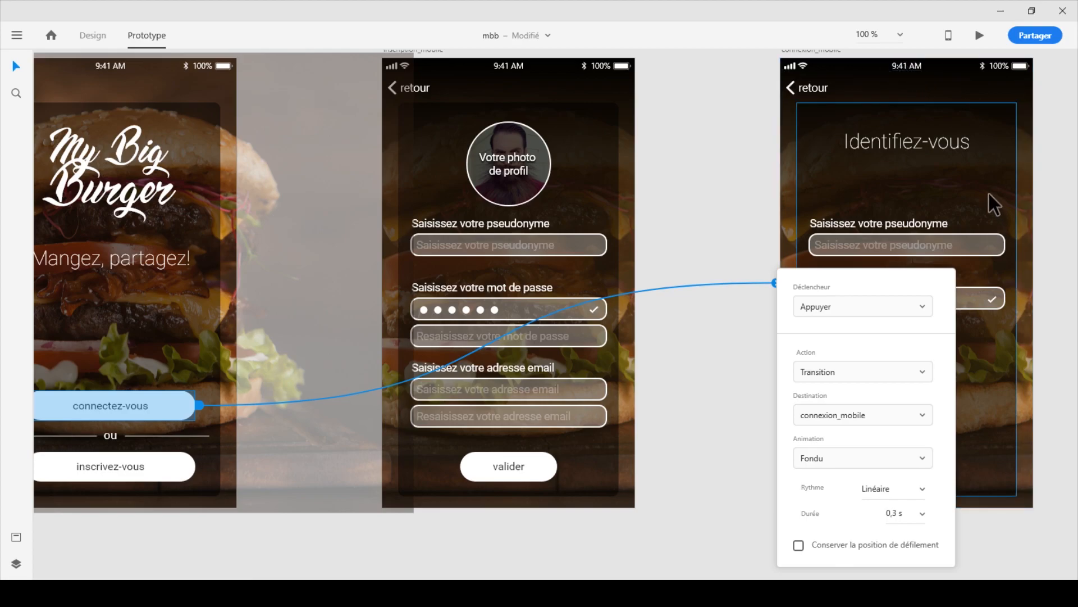
Step: Try Voix (Anglais uniquement) as the trigger of the "connectez-vous" link and return the trigger to Appuyer
click(830, 307)
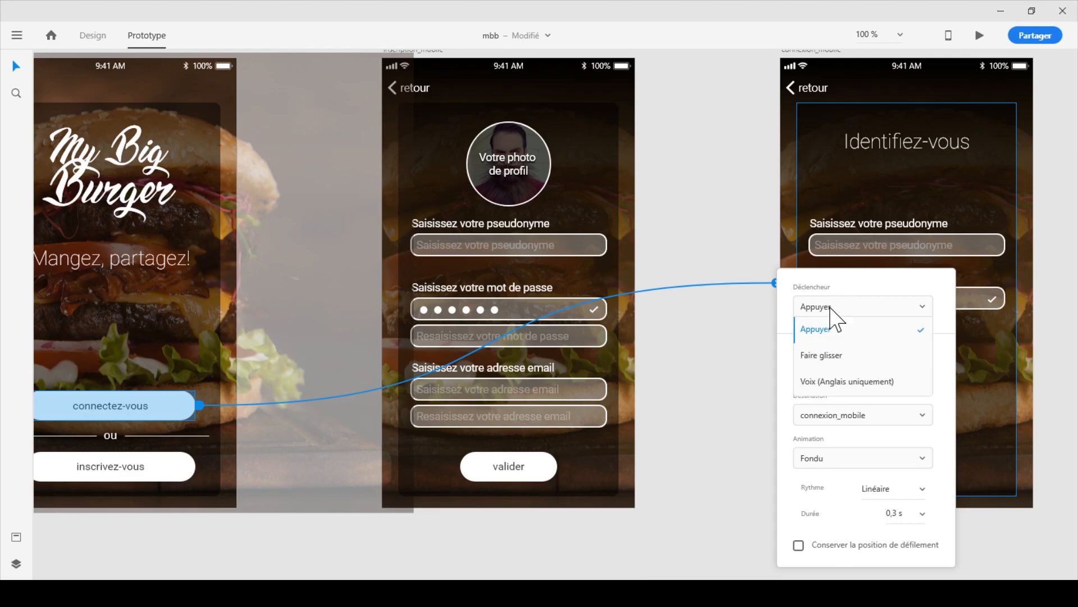
click(848, 382)
click(848, 346)
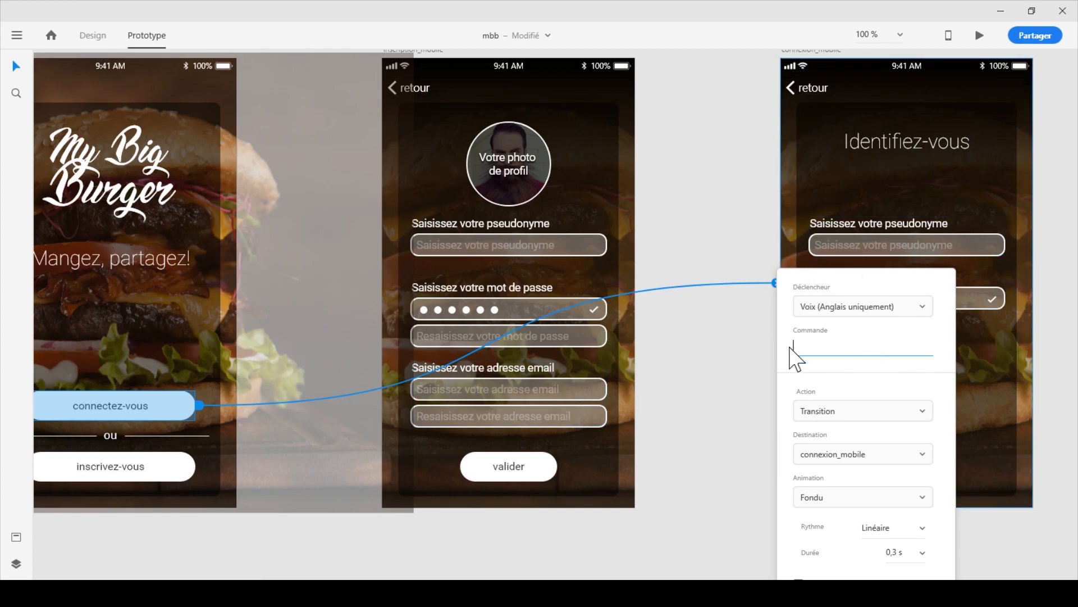
click(862, 308)
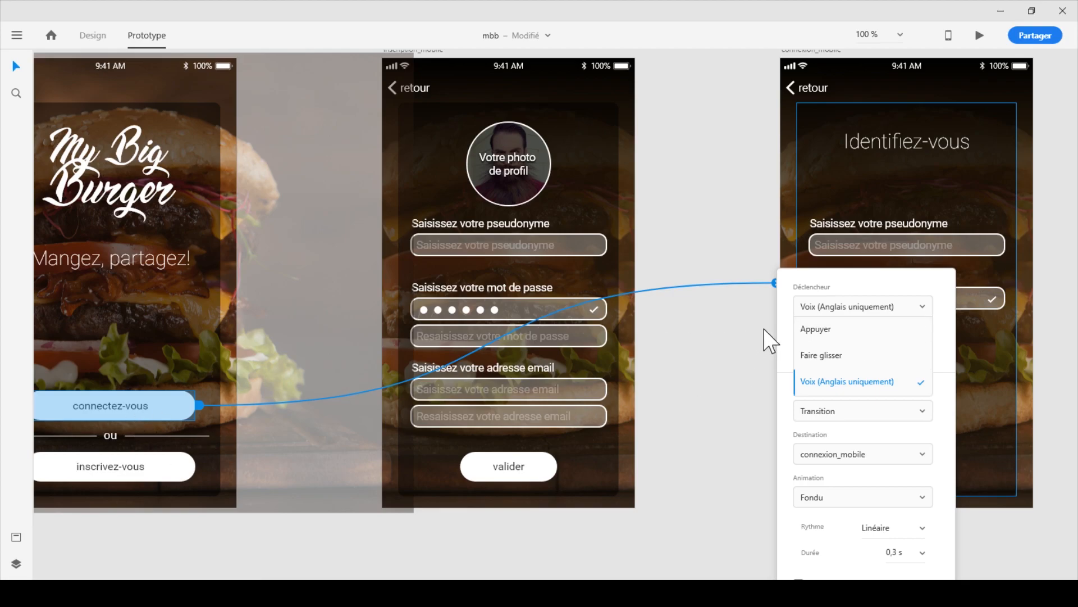
click(820, 331)
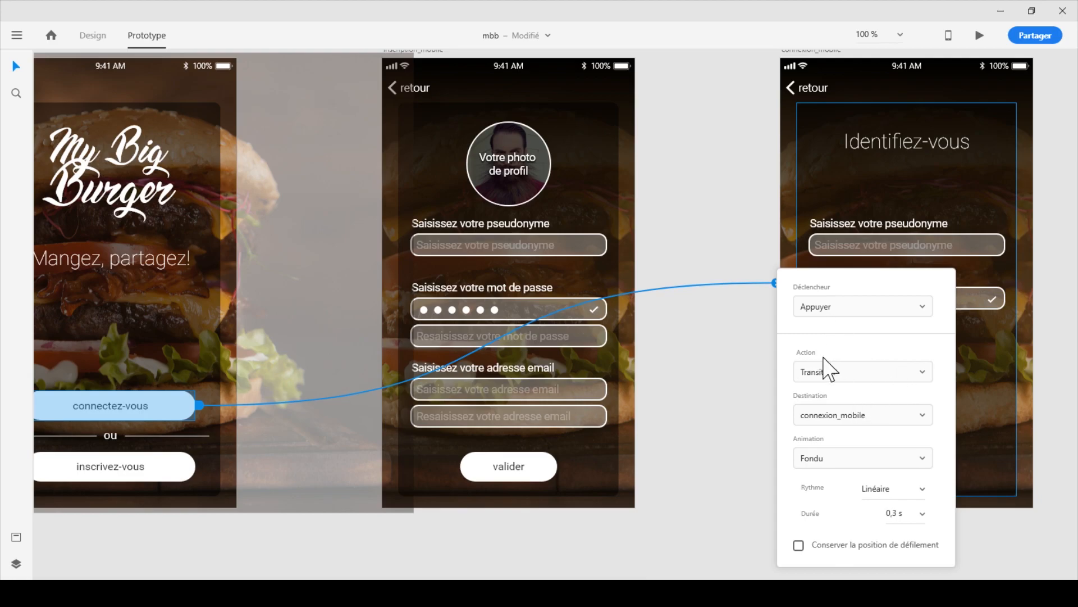
Step: Review the link's action options, try inscription_mobile as its destination and restore connexion_mobile
click(831, 372)
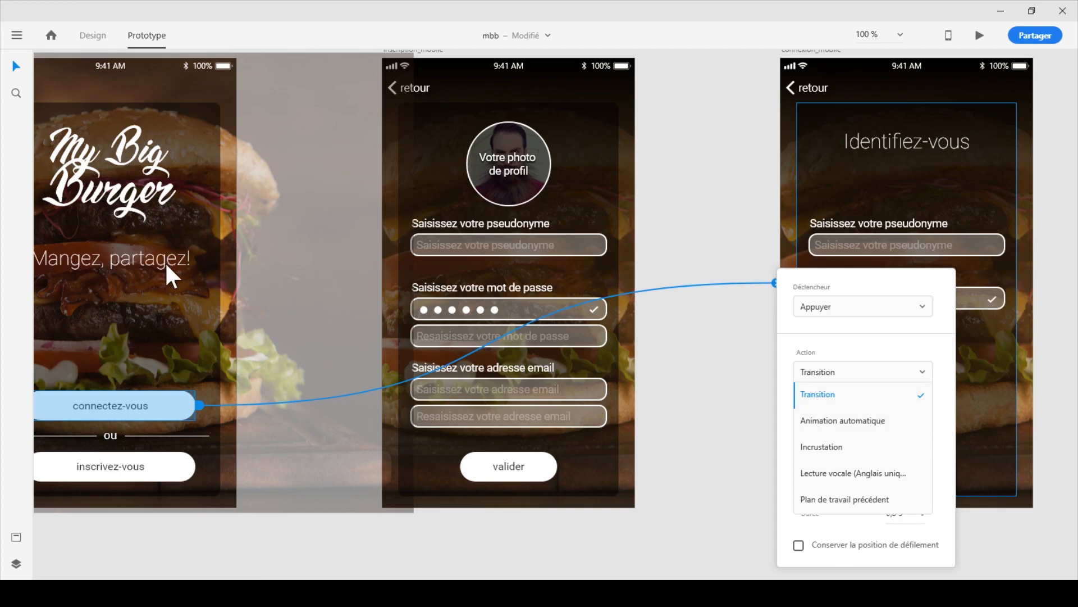
click(836, 354)
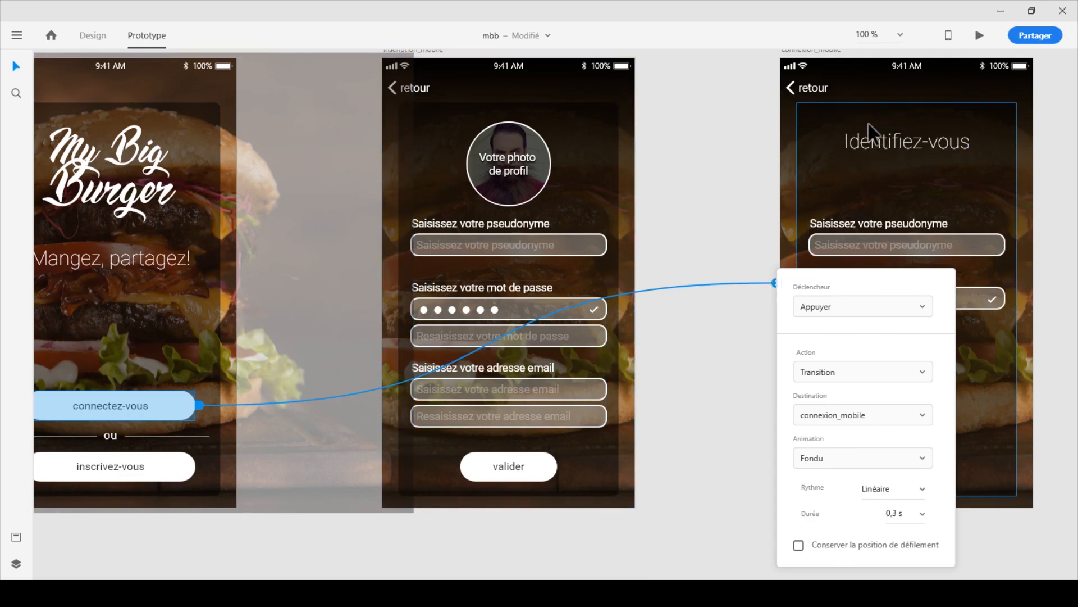
click(854, 418)
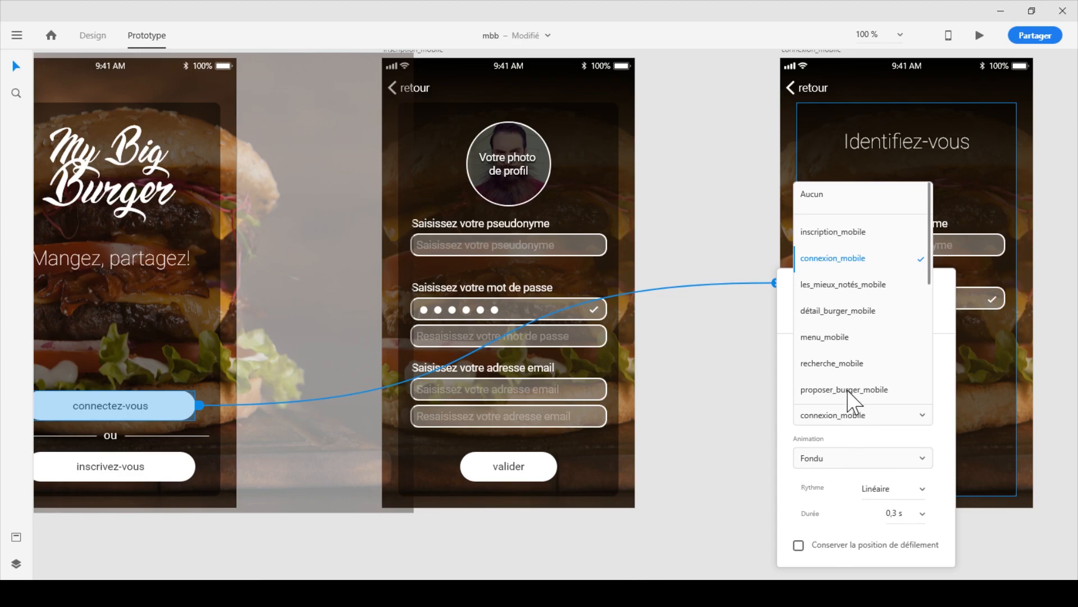
click(841, 232)
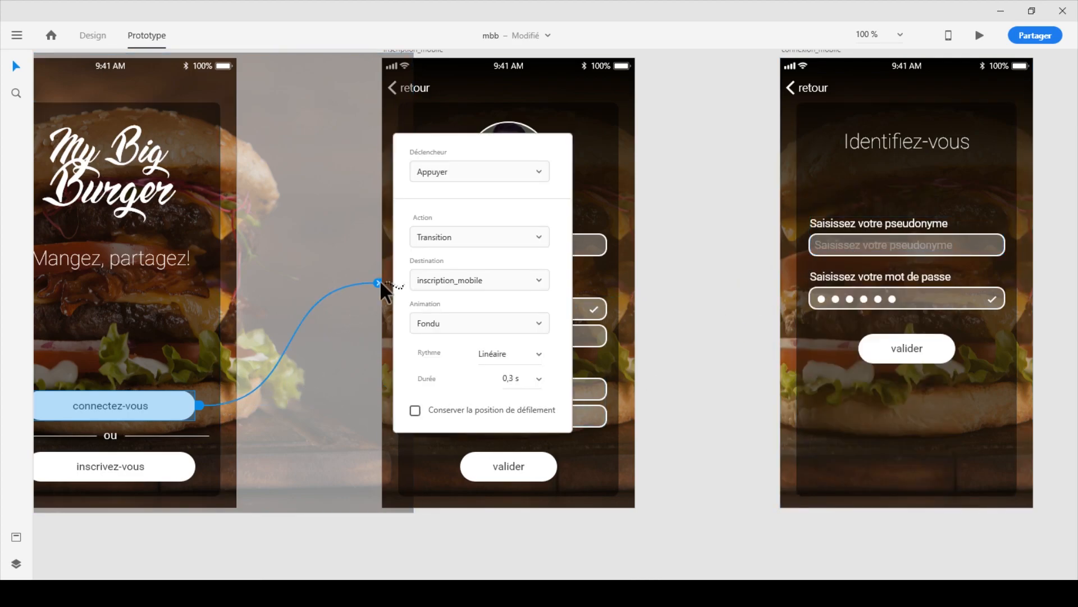
click(489, 280)
click(470, 329)
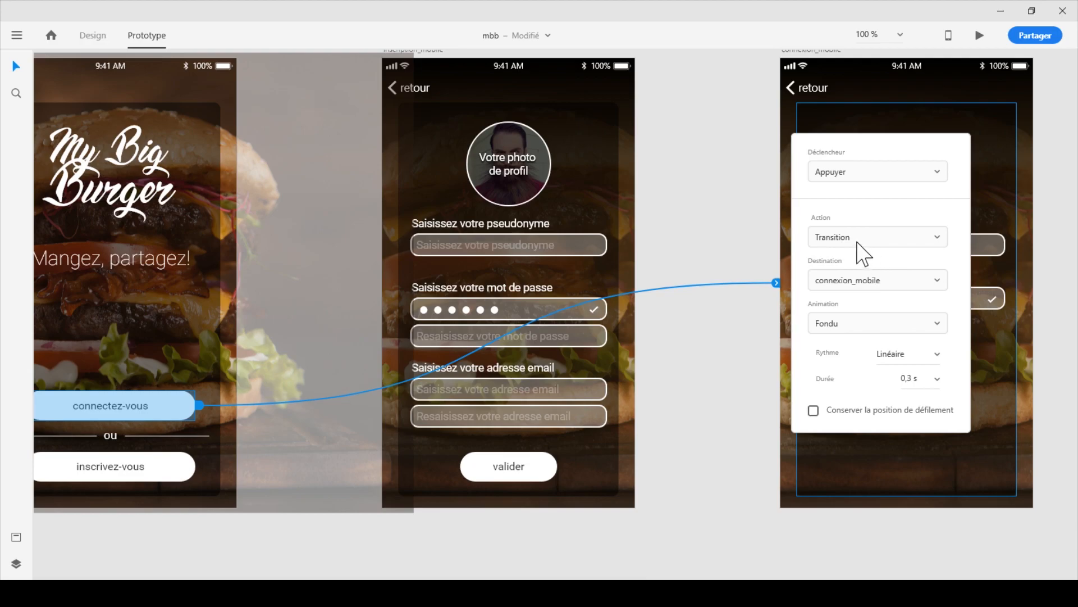
Step: Review the animation options available for the "connectez-vous" link, from the fade to the slide and push effects
click(844, 324)
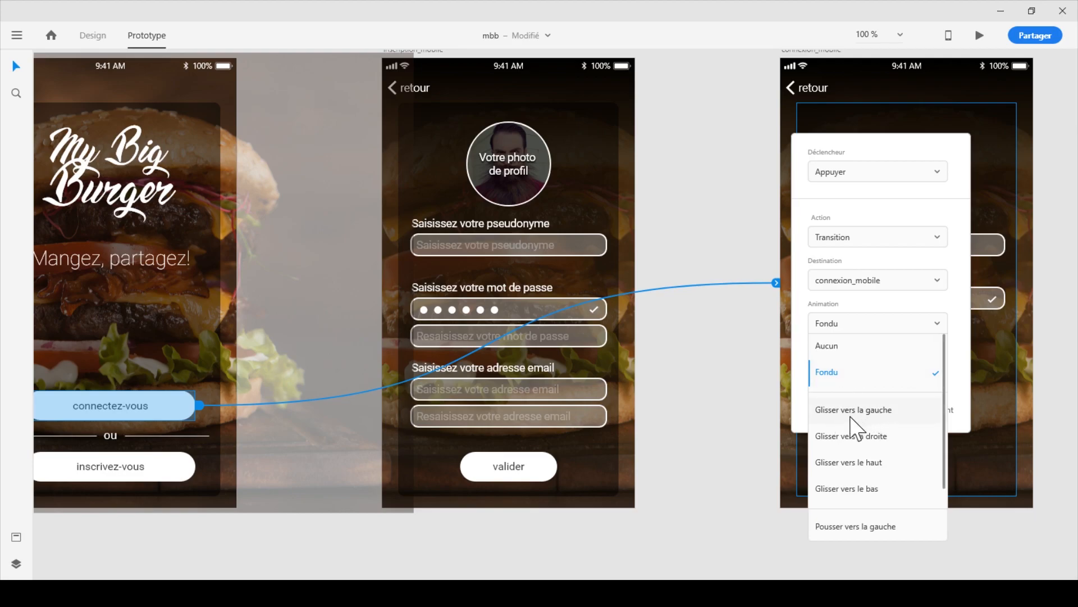
scroll(901, 456, down, 1)
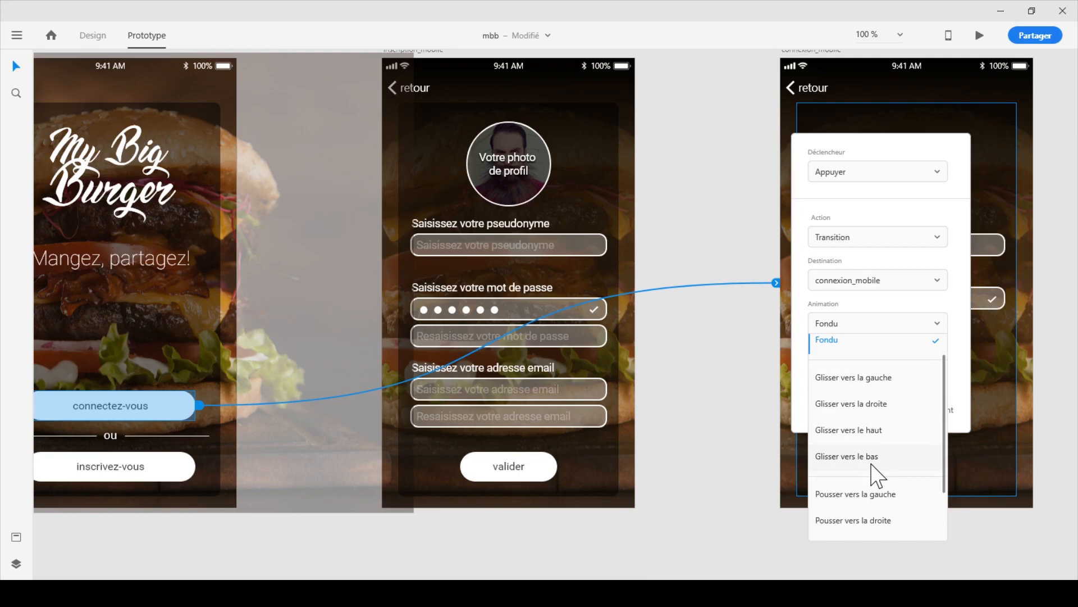
scroll(878, 471, down, 1)
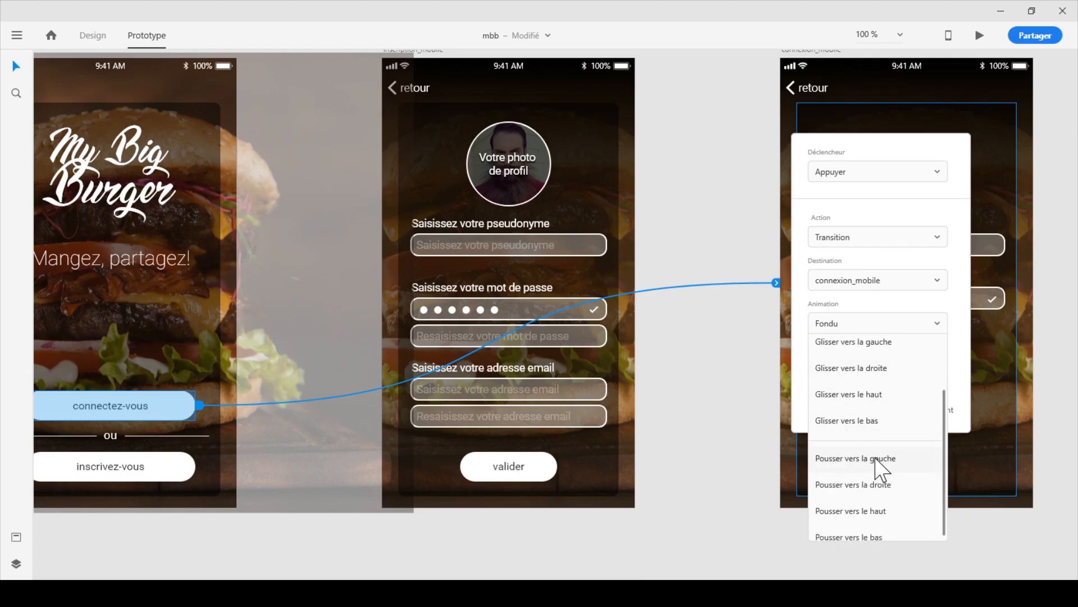
scroll(899, 484, down, 1)
scroll(908, 469, up, 2)
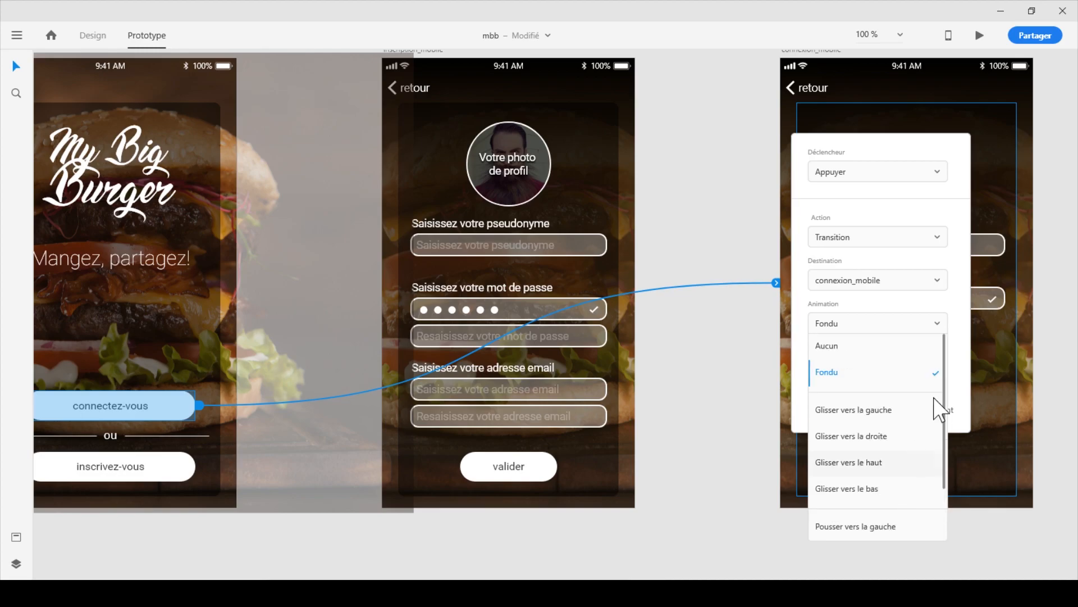
click(855, 233)
Step: Try Animation automatique and Incrustation as the link's action and return it to Transition
click(859, 238)
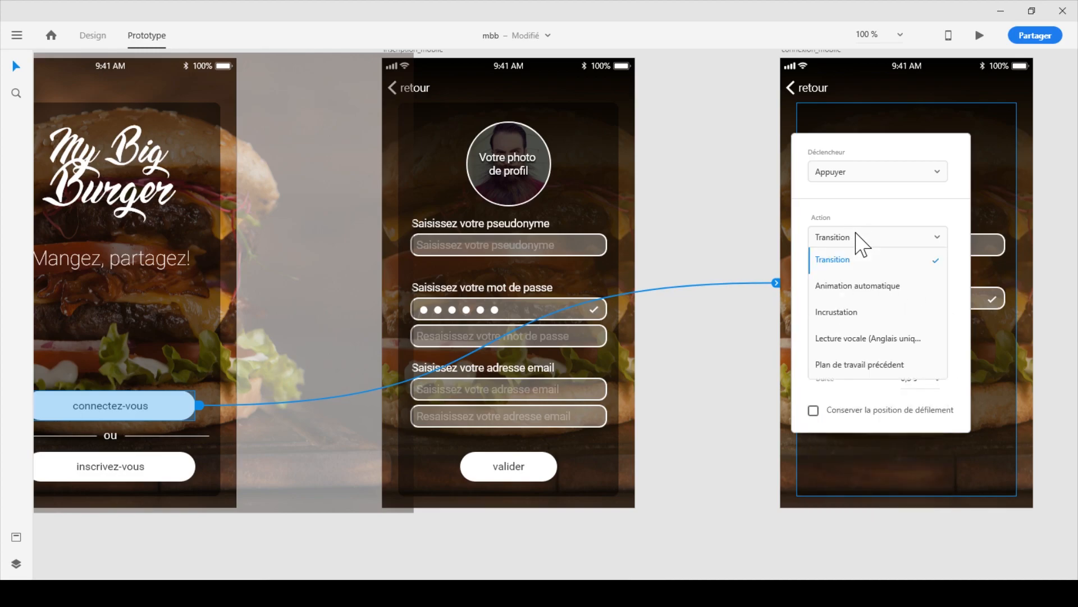
click(845, 291)
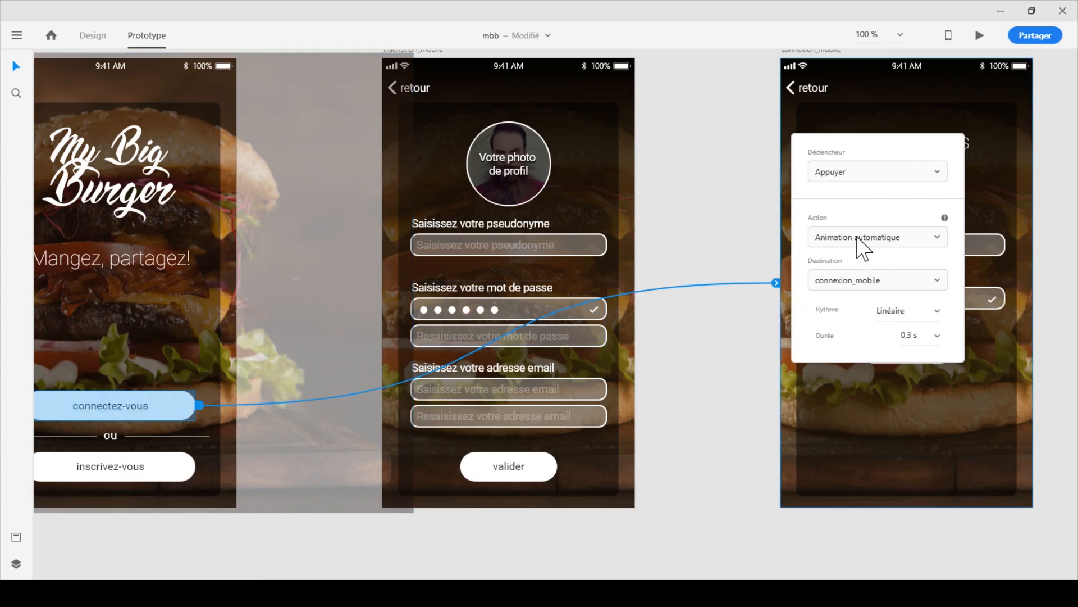
click(905, 241)
click(874, 317)
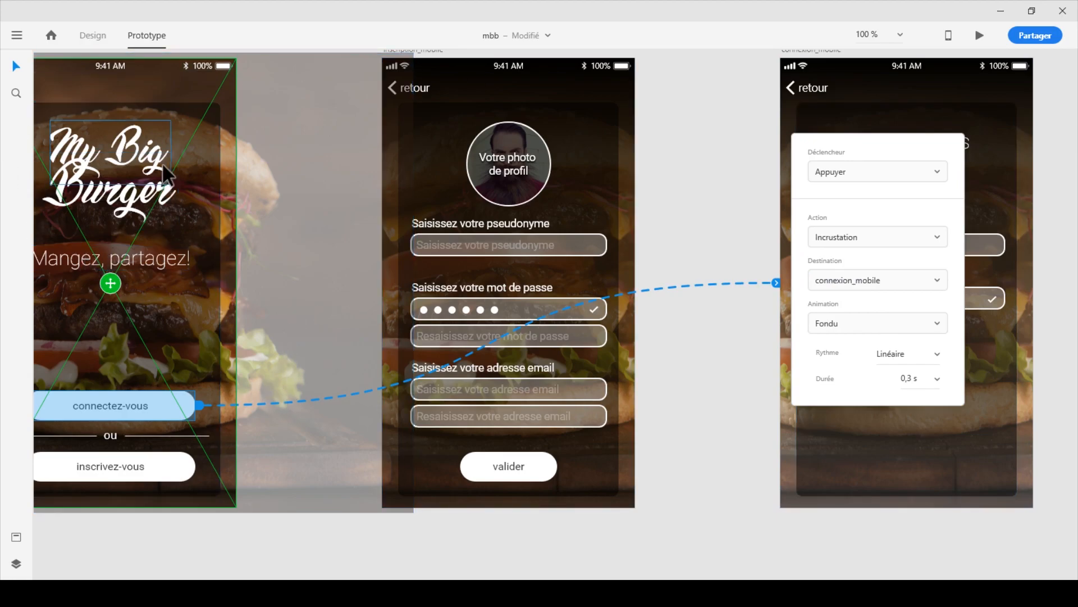
click(877, 246)
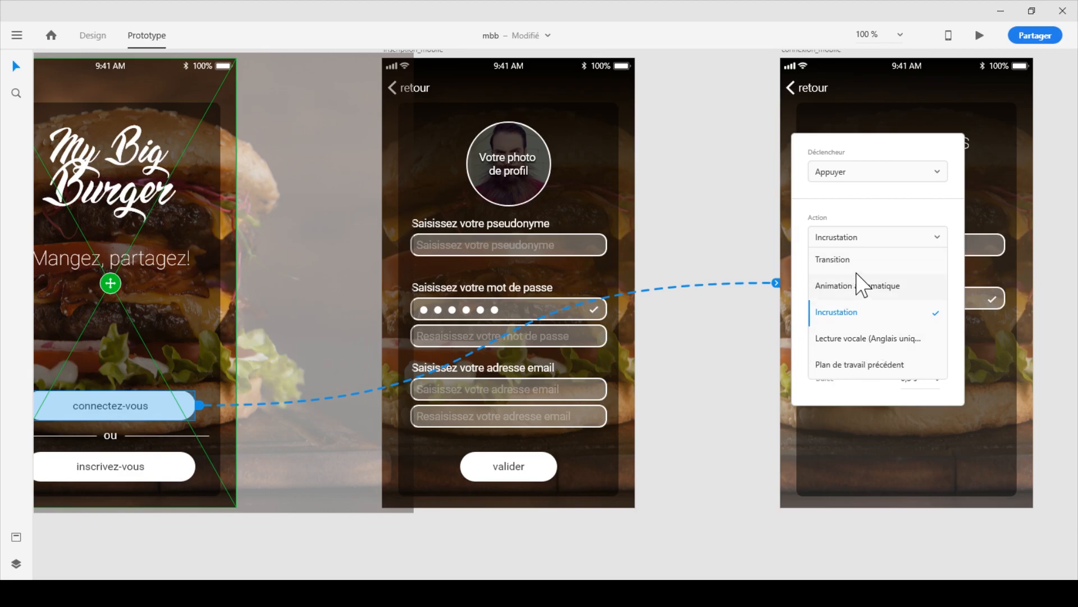
click(840, 259)
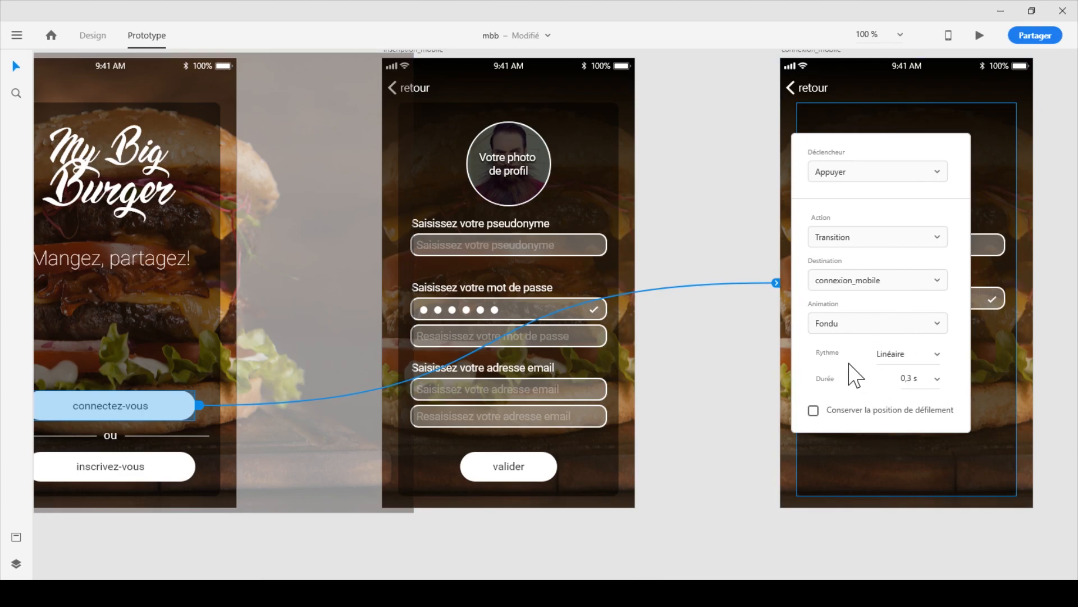
Step: Review the easing options of the "connectez-vous" transition and set its duration to 0,6 s
click(891, 353)
click(937, 354)
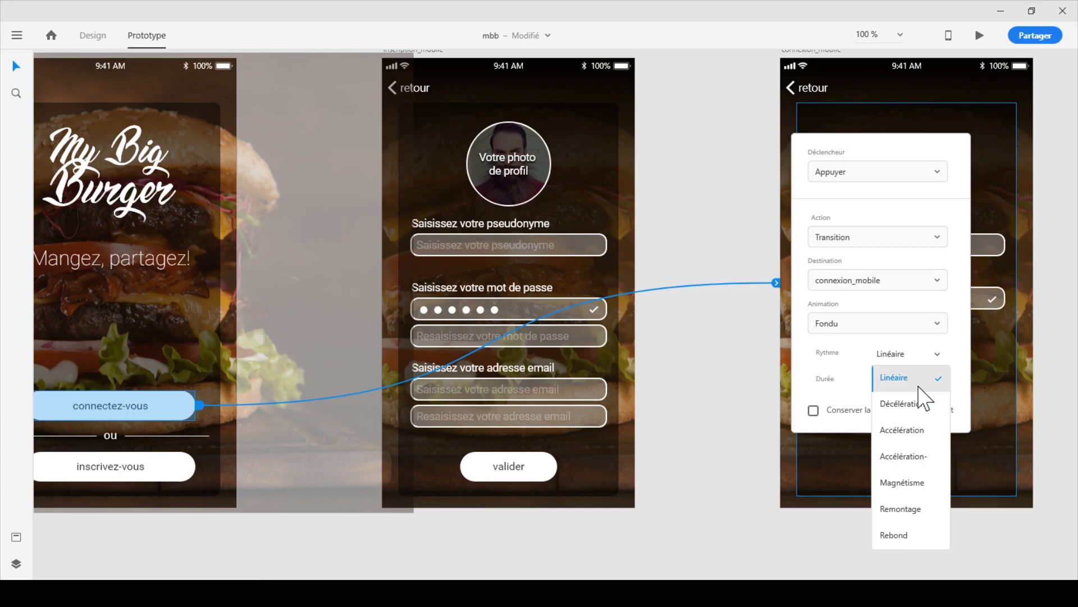
click(848, 349)
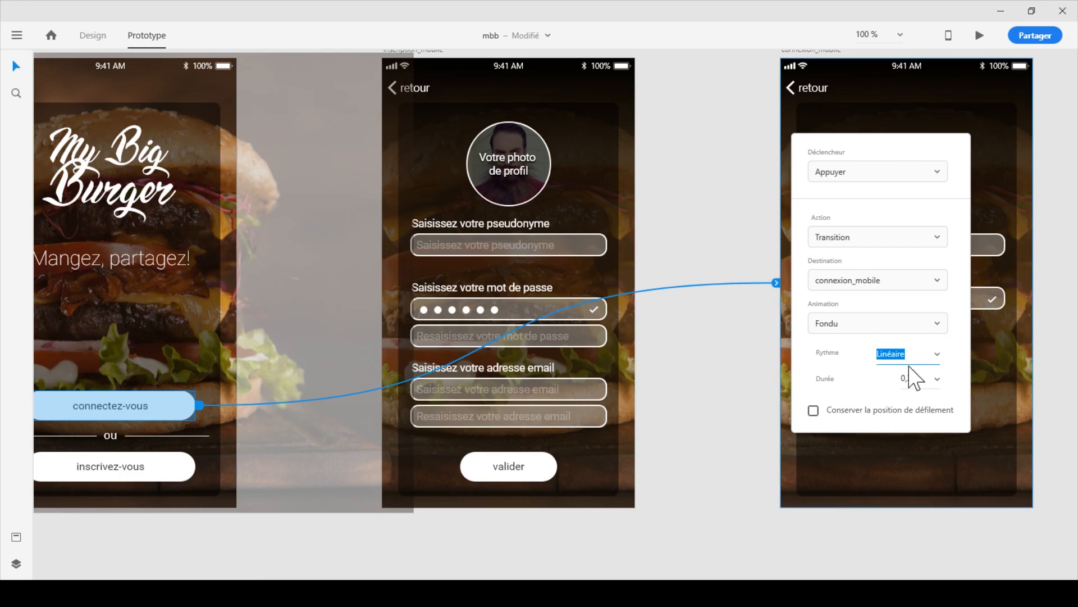
click(935, 381)
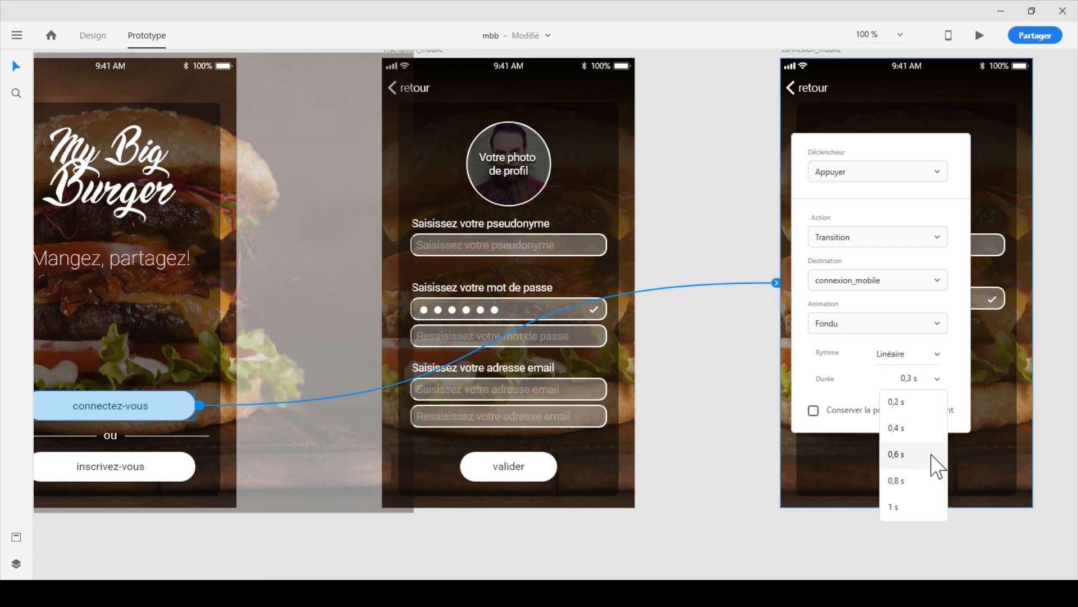
click(903, 454)
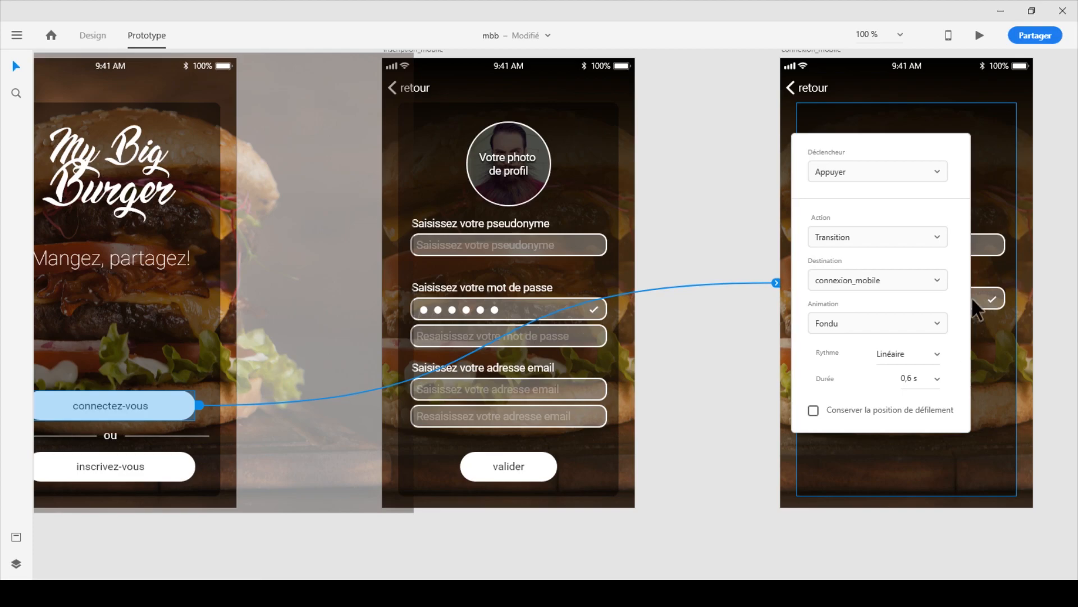
click(741, 171)
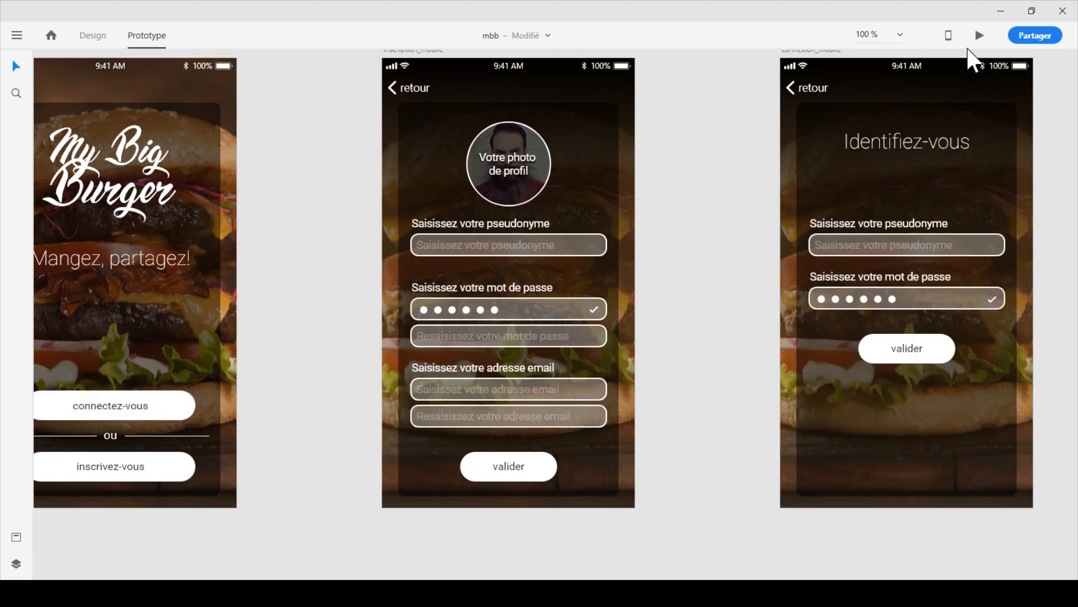
Step: Test the "connectez-vous" button in a desktop preview of the home artboard and close the preview
scroll(232, 402, up, 1)
click(232, 402)
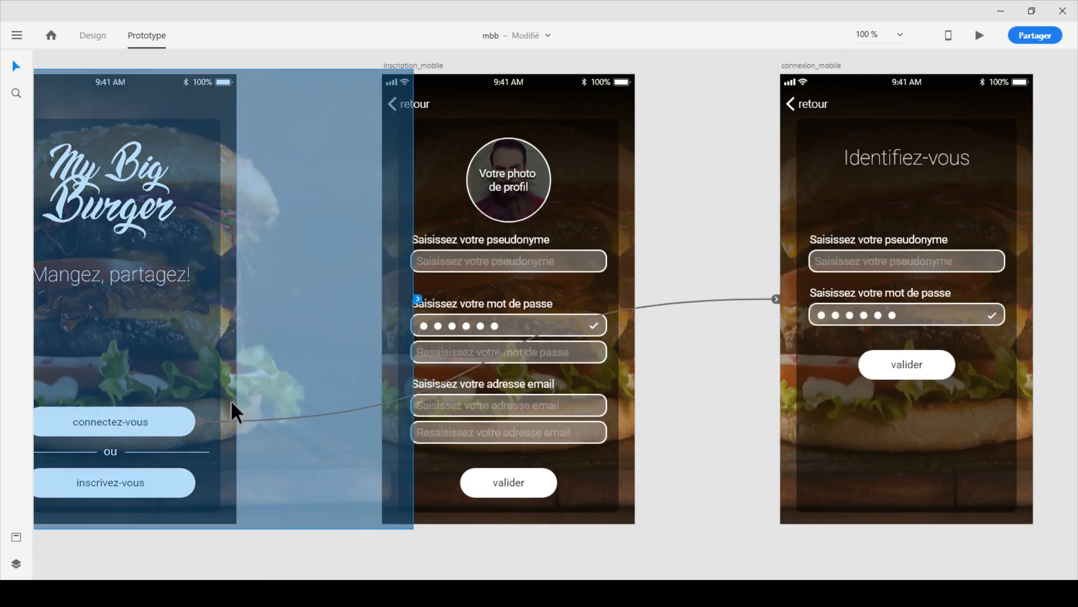
click(980, 36)
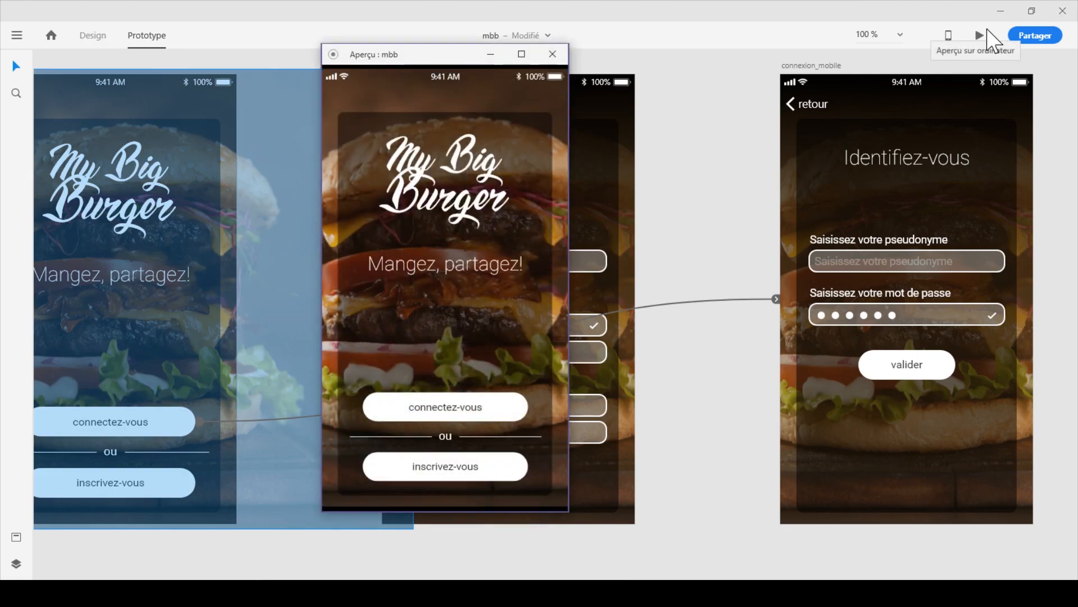
drag(436, 57, 498, 72)
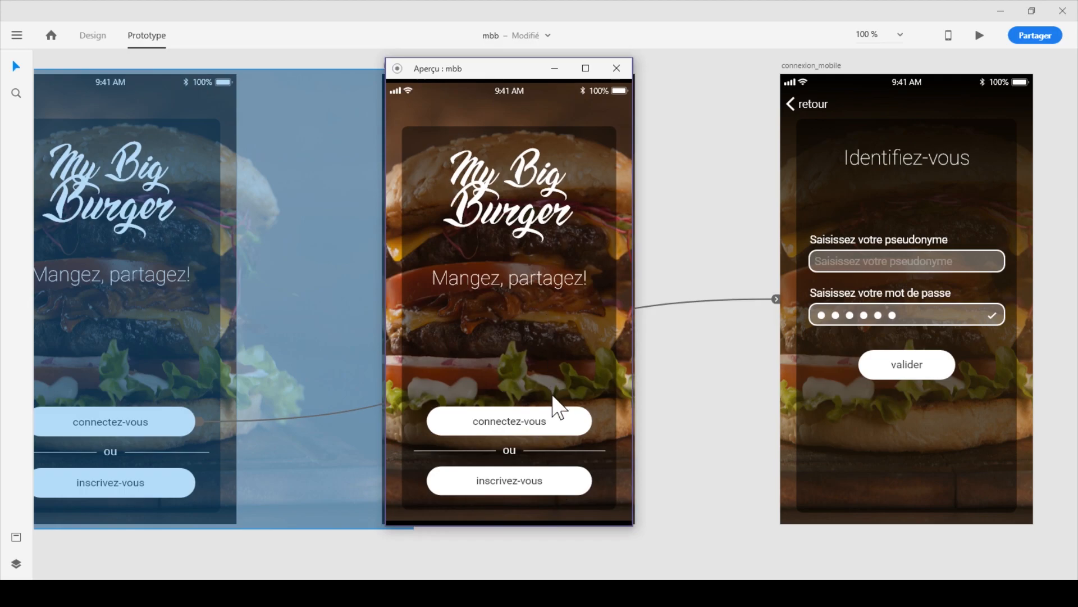
click(560, 433)
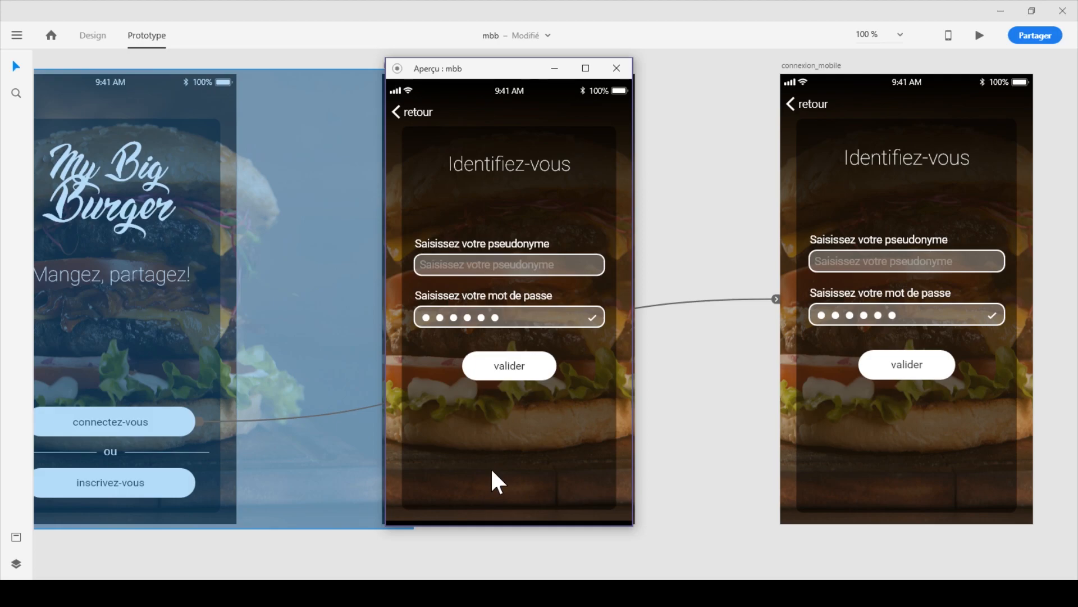
click(617, 69)
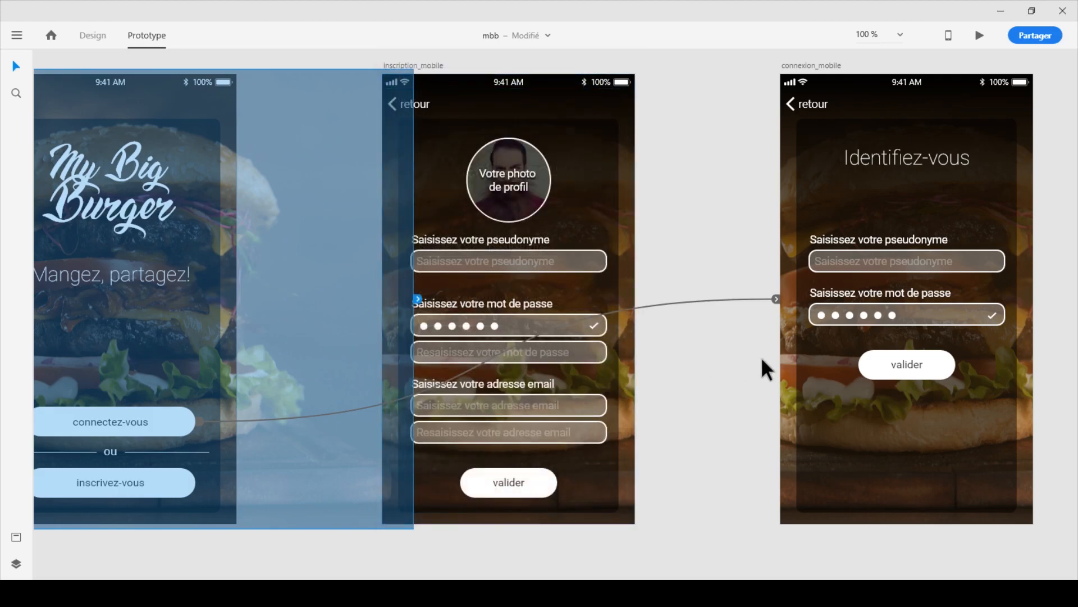
Step: Reopen the interaction settings of the link into connexion_mobile and set its easing to Rebond
click(777, 299)
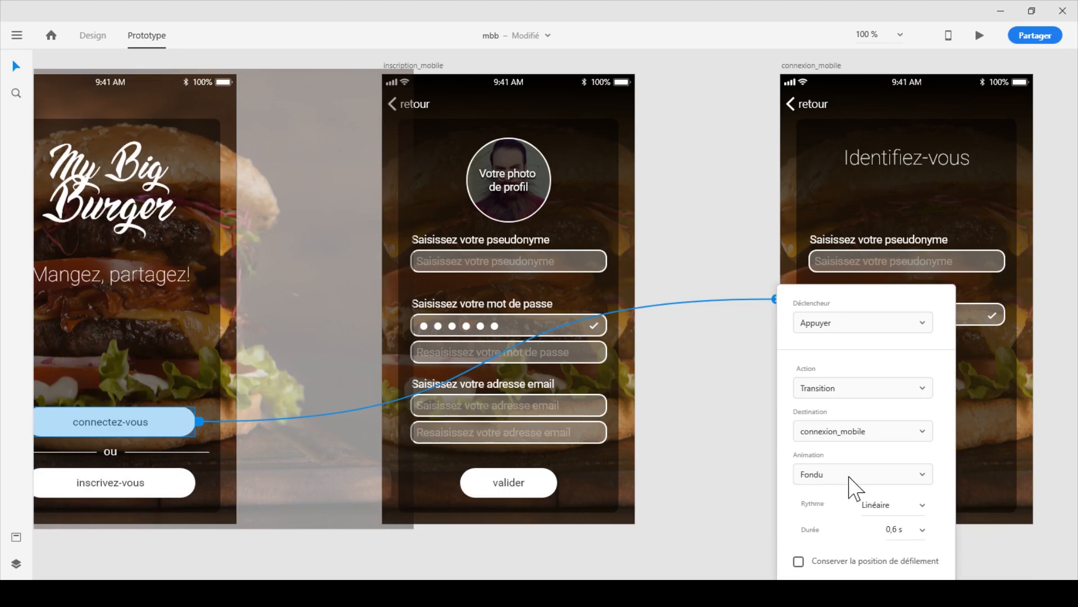
click(922, 504)
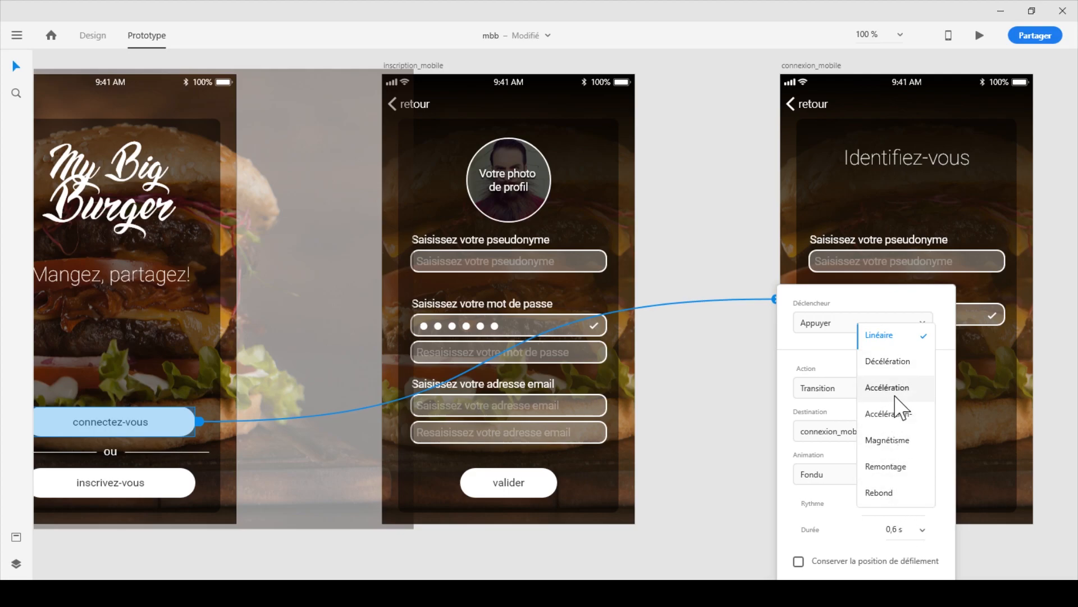
click(893, 495)
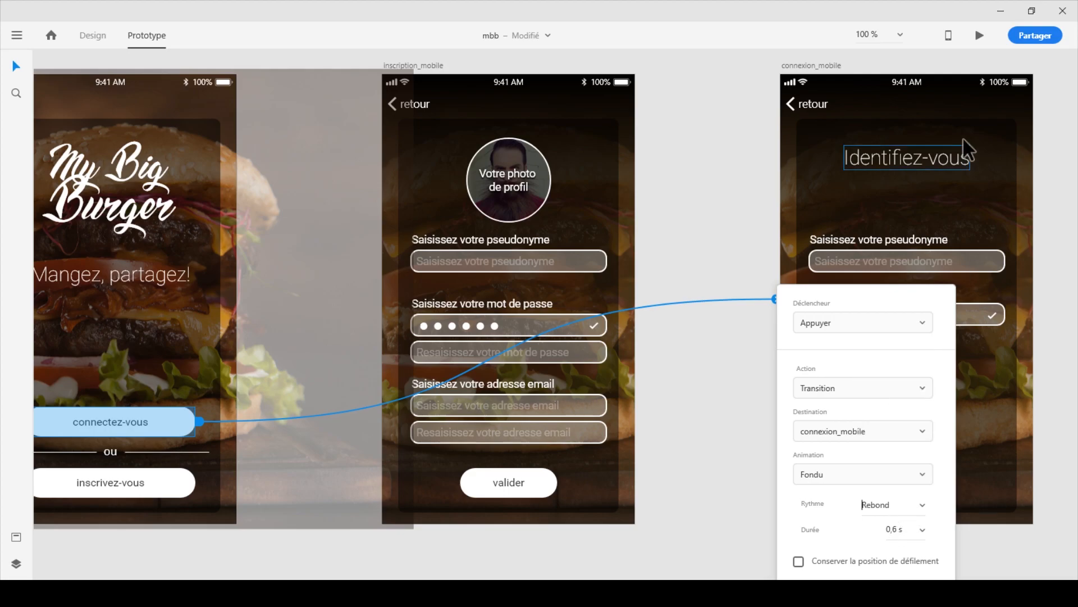
Step: Preview the Rebond transition by following the "connectez-vous" button in the desktop preview, and close it
click(979, 35)
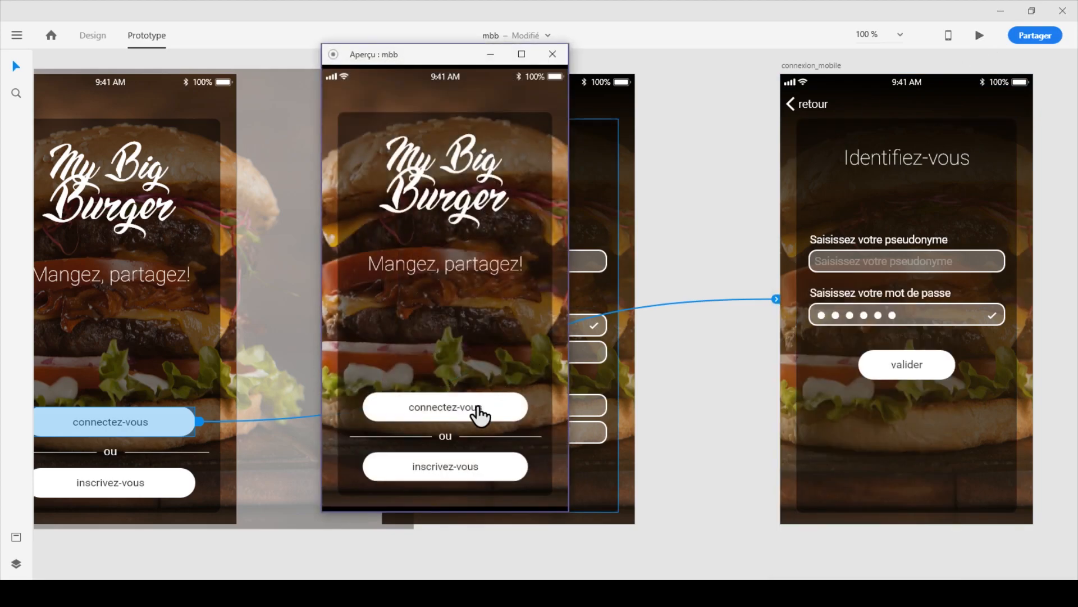
click(478, 409)
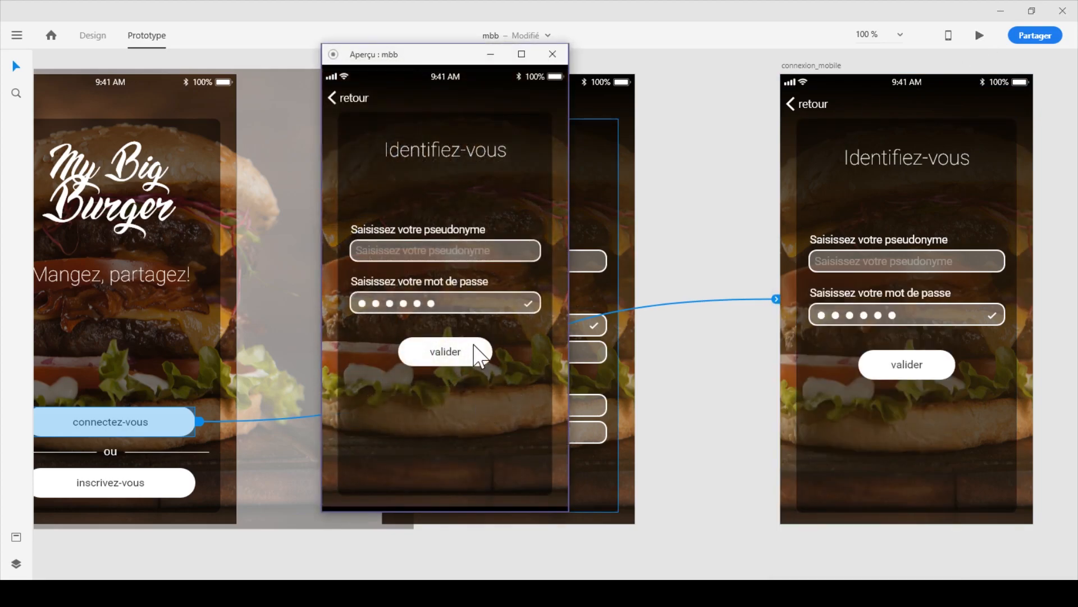
click(553, 55)
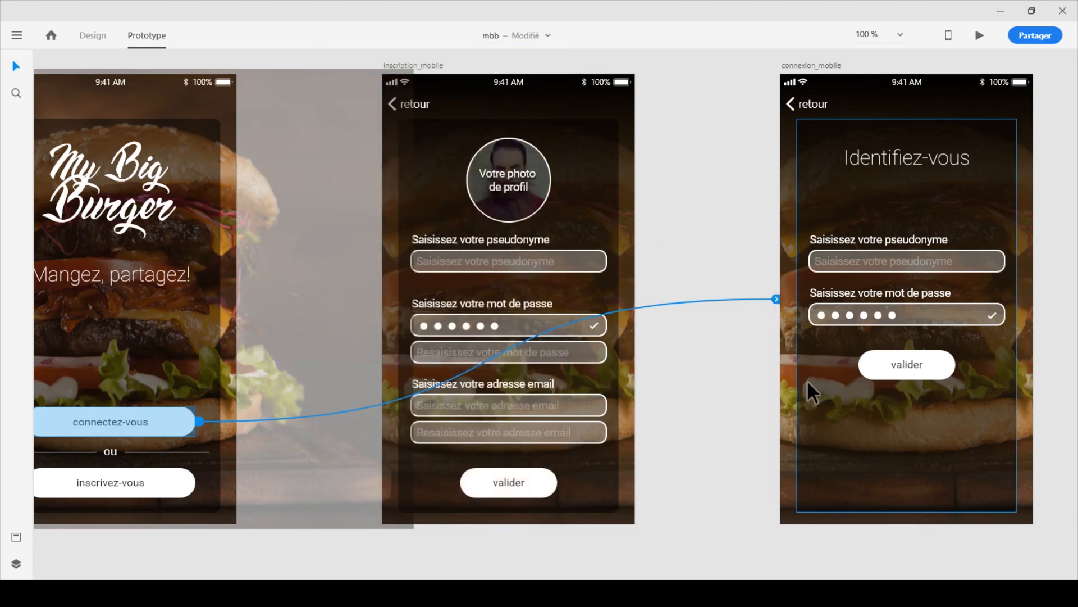
Step: Set the animation of the "connectez-vous" link into connexion_mobile to Glisser vers la gauche with Linéaire easing
click(775, 298)
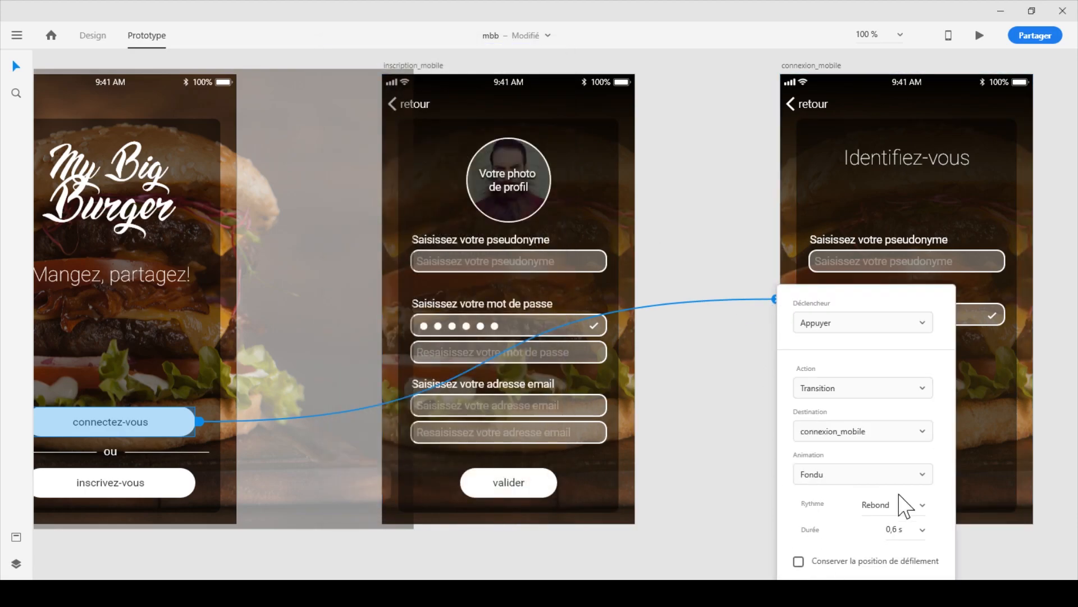
click(837, 475)
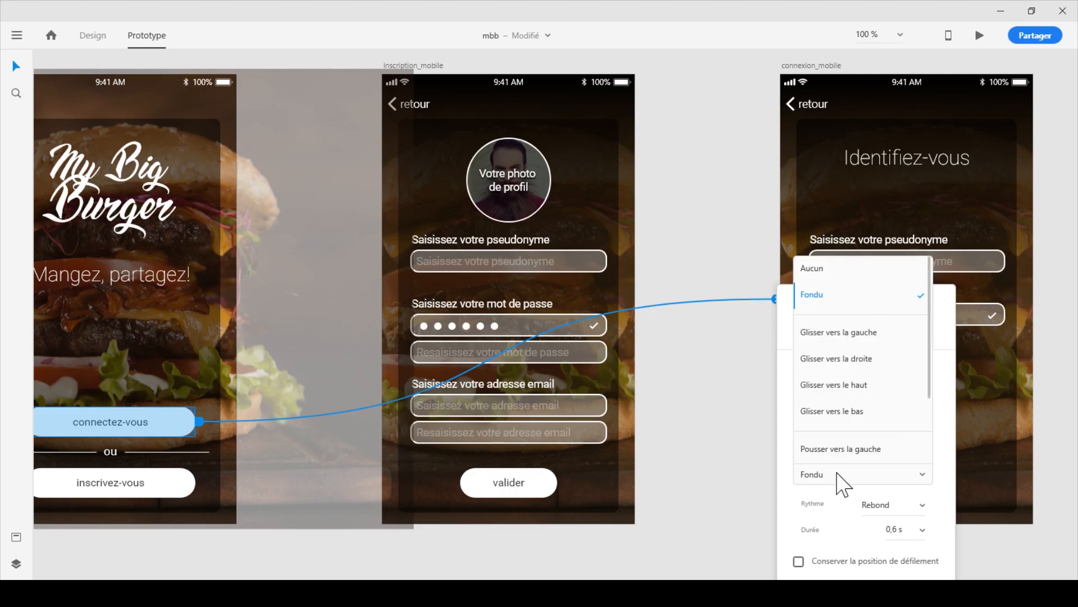
click(839, 335)
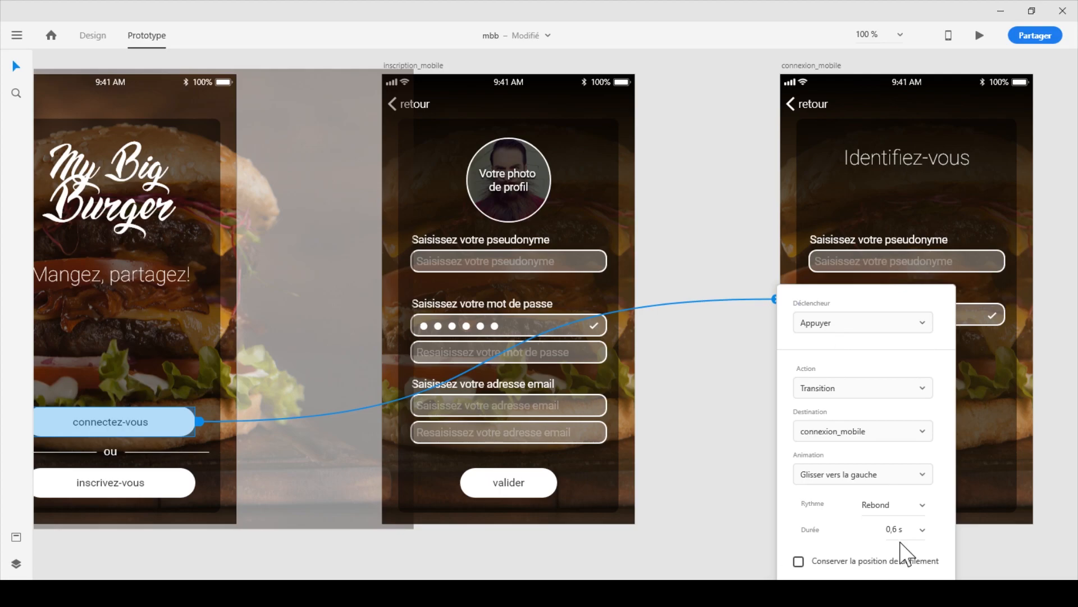
click(884, 504)
click(922, 505)
click(886, 336)
click(840, 525)
click(841, 523)
Step: Play the Glisser vers la gauche transition twice from the "connectez-vous" button in the desktop preview, closing the preview each time
click(980, 35)
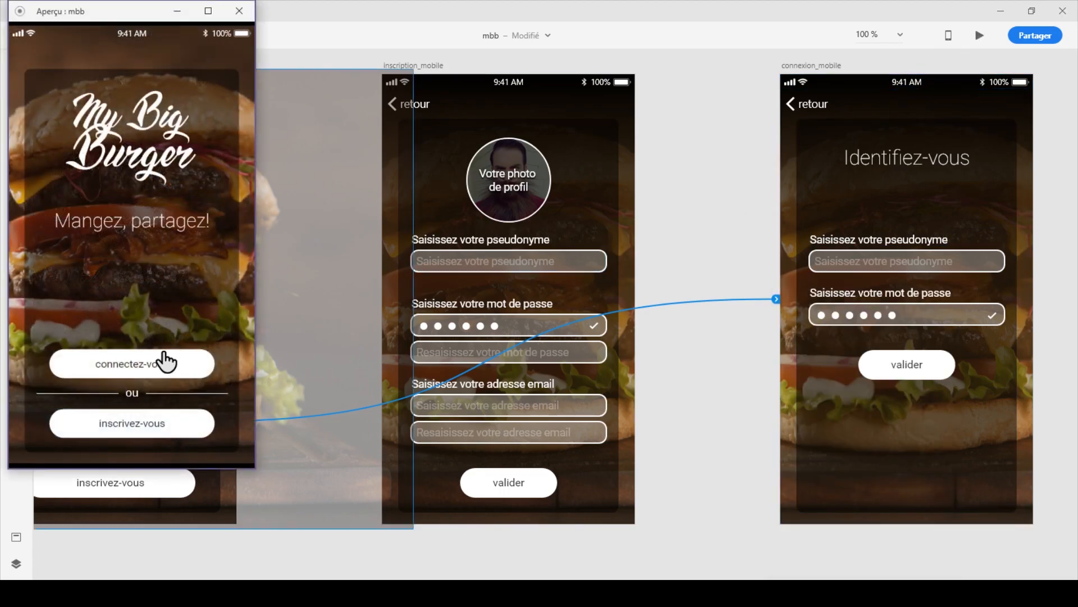
drag(472, 95, 541, 82)
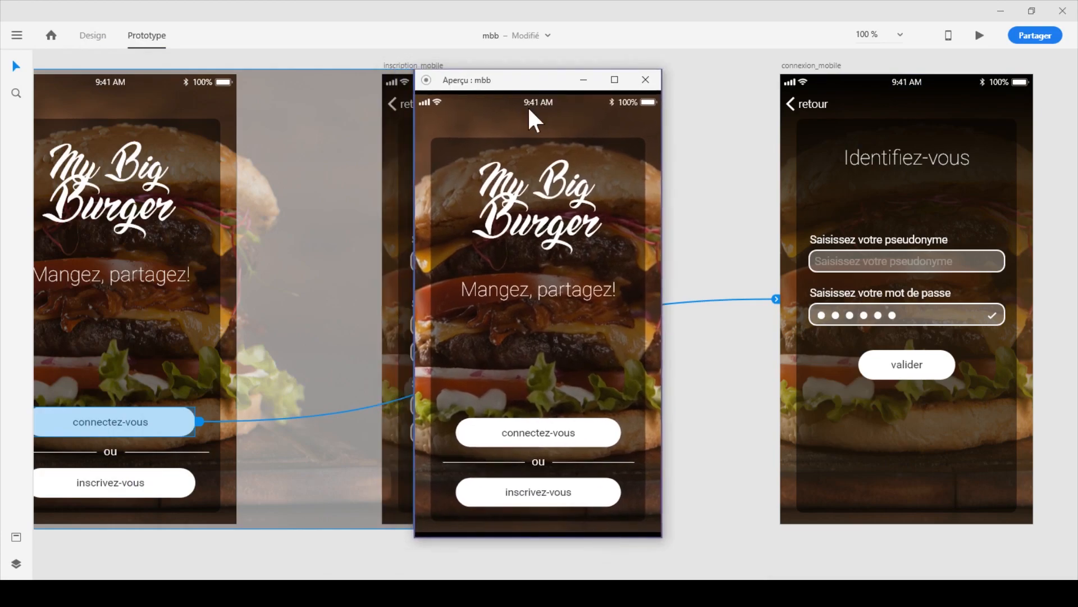
click(578, 439)
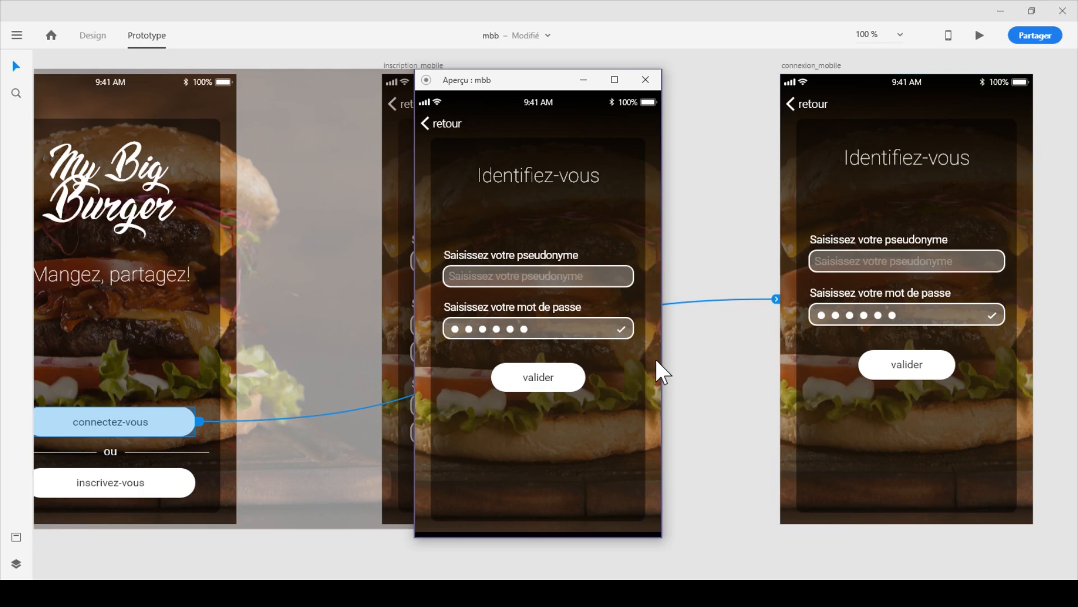
click(645, 79)
click(979, 36)
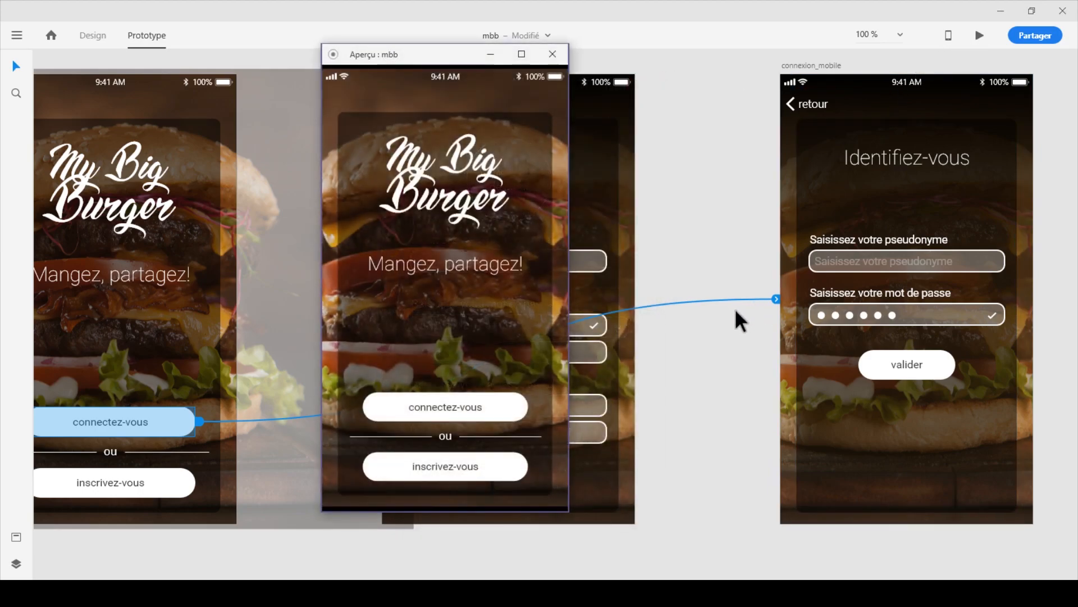
click(462, 409)
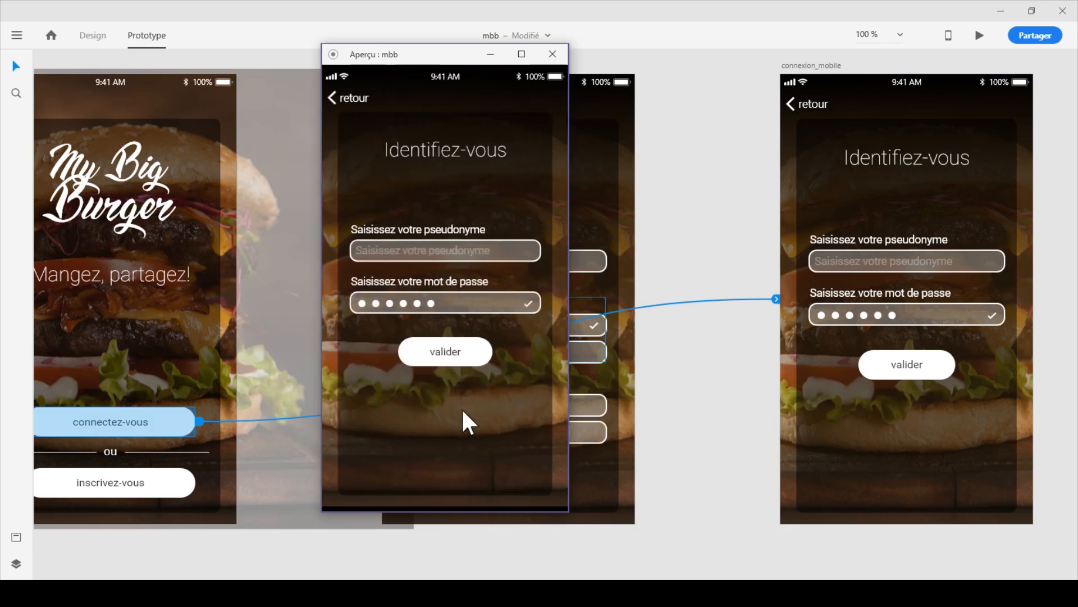
click(553, 55)
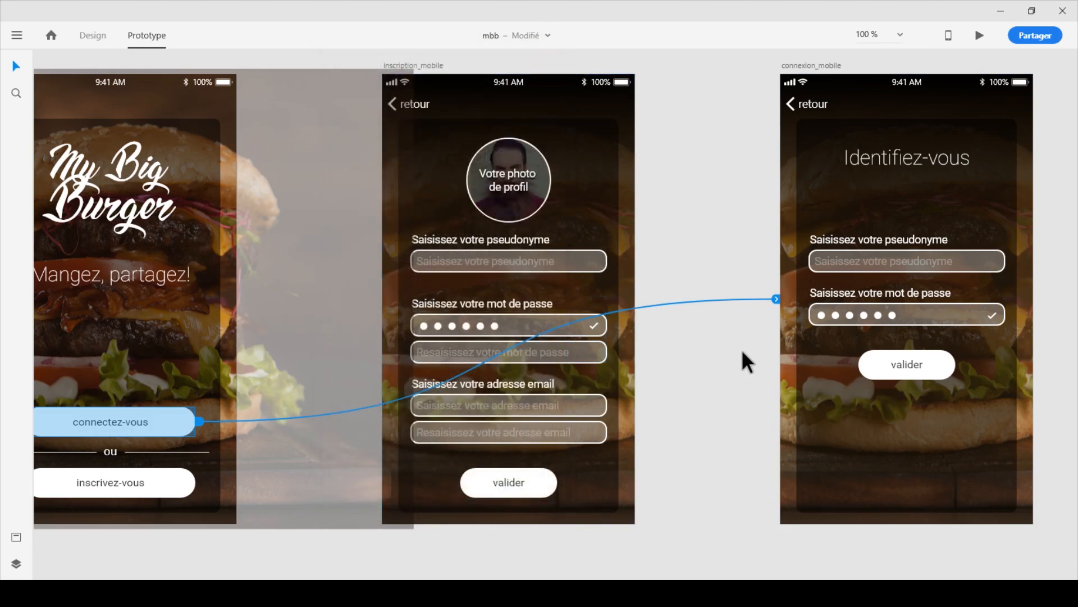
Step: Change the connexion_mobile transition's animation to Pousser vers la gauche, test it from the "connectez-vous" button in the preview and close it
click(774, 299)
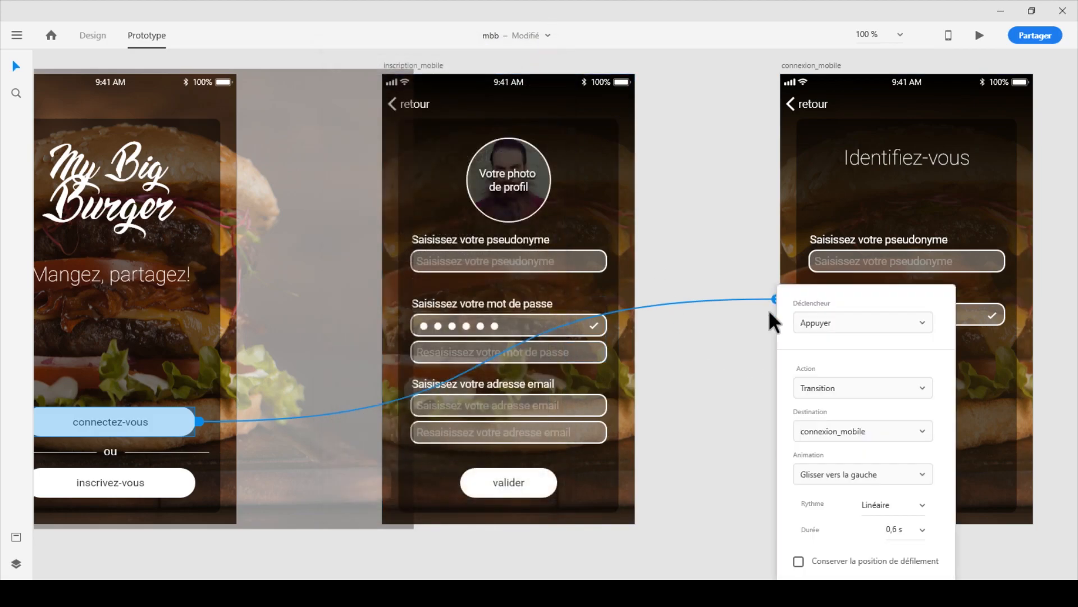
click(846, 480)
scroll(870, 419, down, 1)
scroll(868, 419, down, 1)
click(843, 392)
click(980, 35)
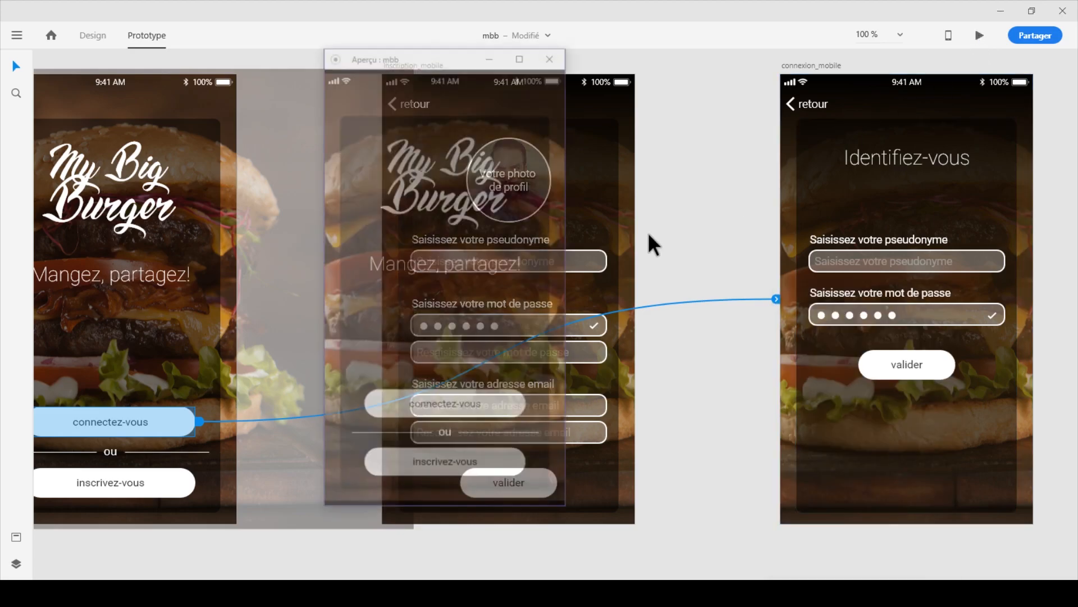
click(476, 414)
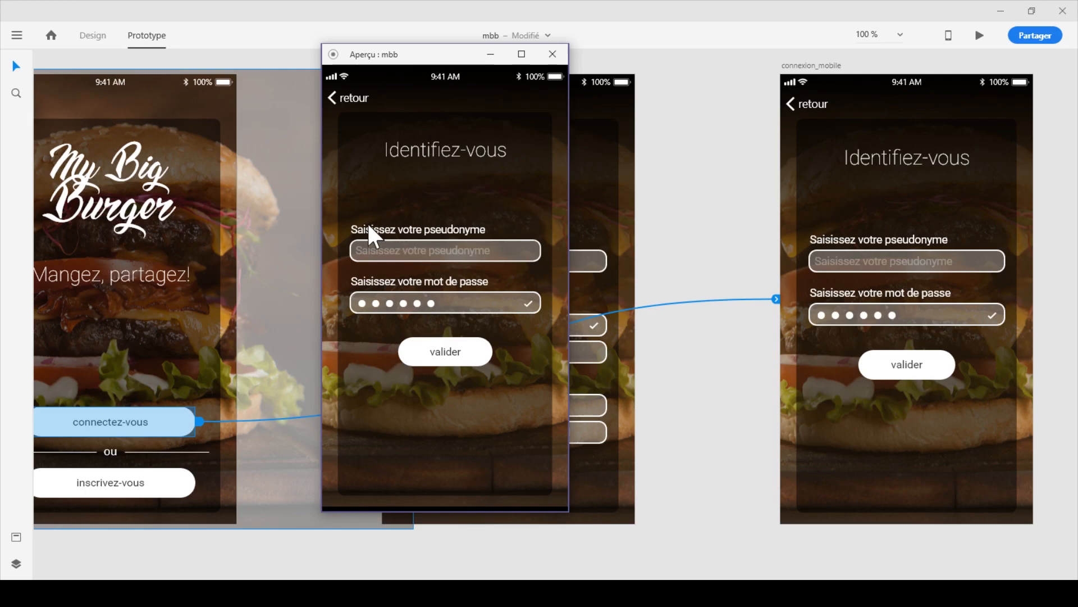
click(552, 55)
Step: Switch the connexion_mobile transition's animation to Glisser vers la droite and try it with the "connectez-vous" button in the desktop preview
click(776, 298)
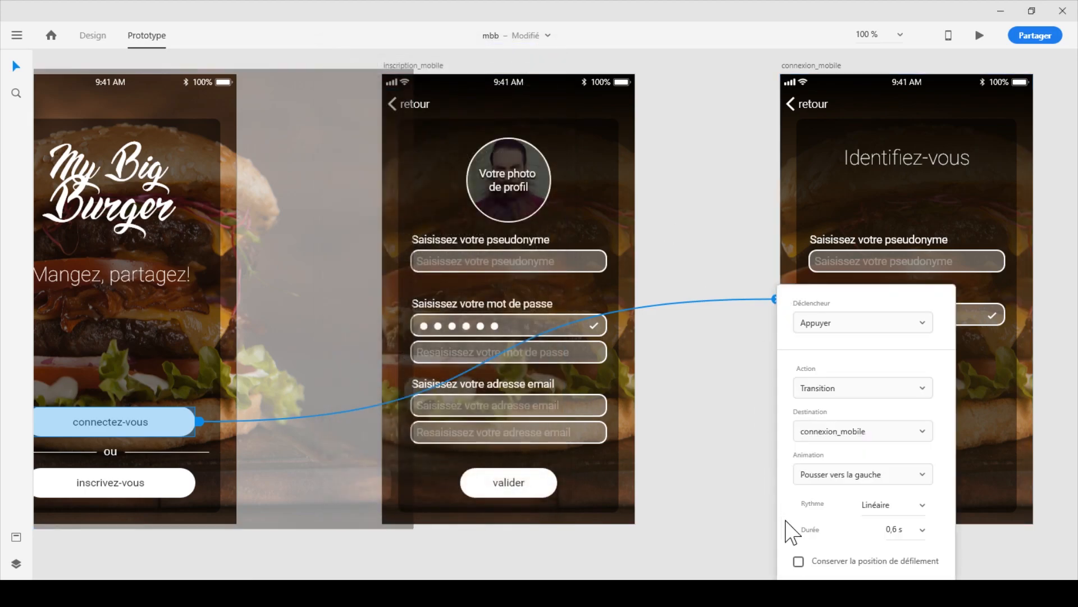
click(858, 473)
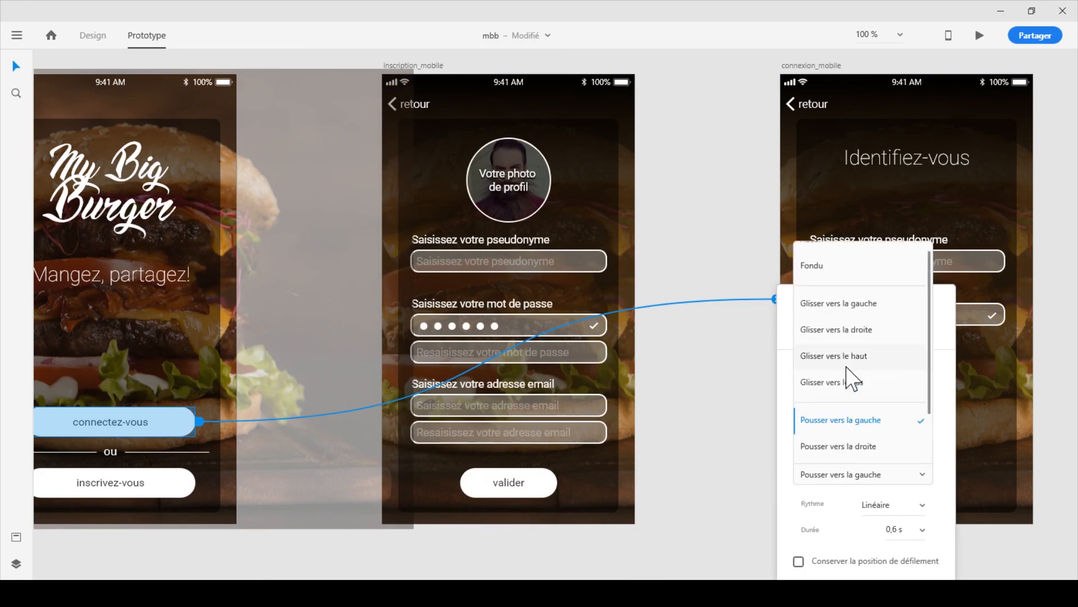
scroll(832, 321, down, 1)
scroll(860, 435, up, 2)
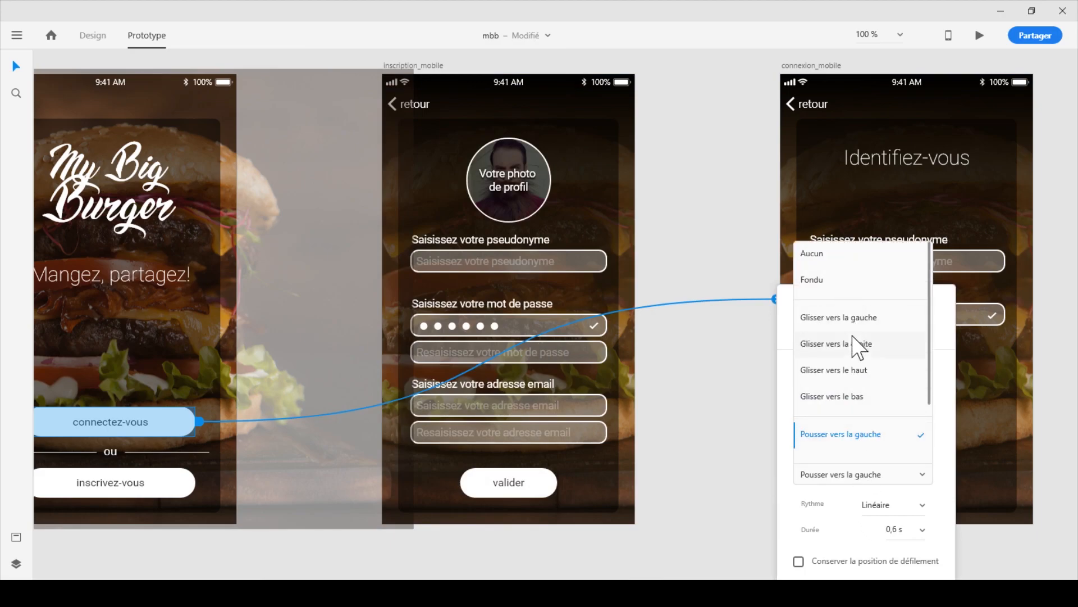
click(853, 351)
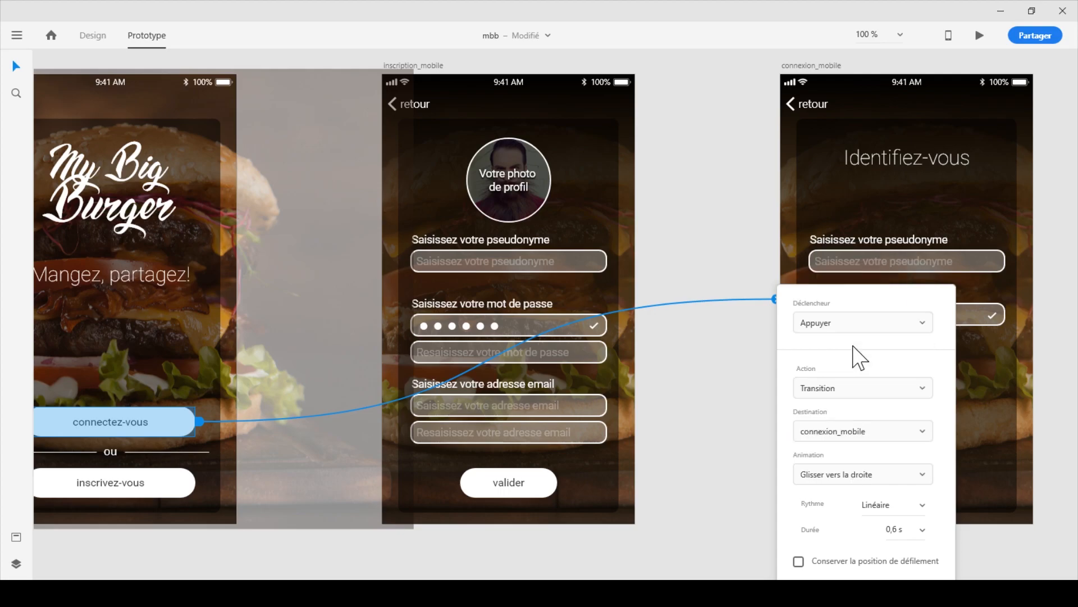
click(885, 118)
key(ctrl+Return)
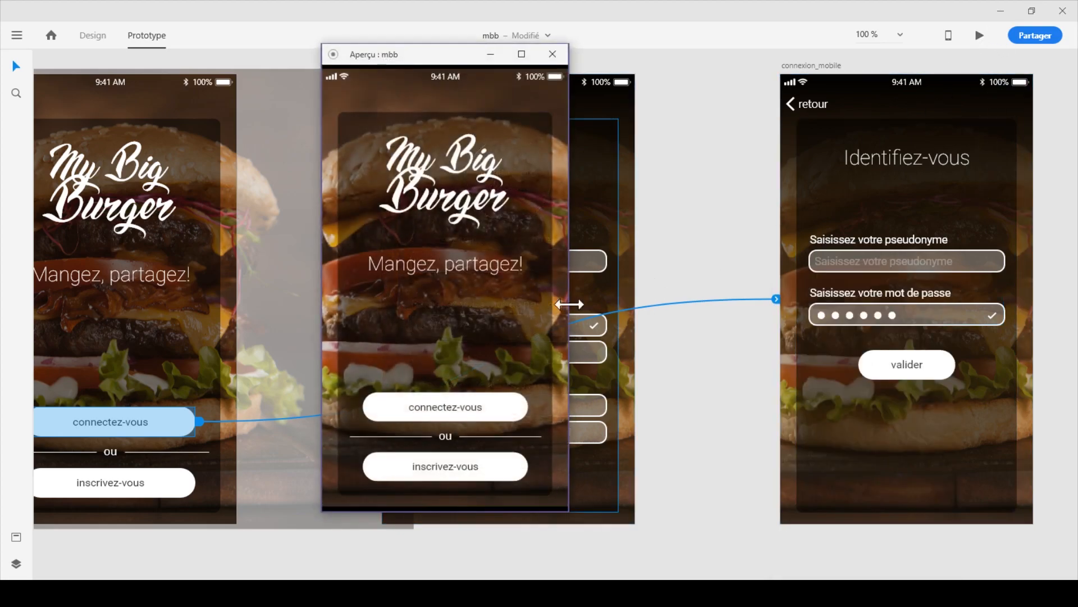
click(505, 410)
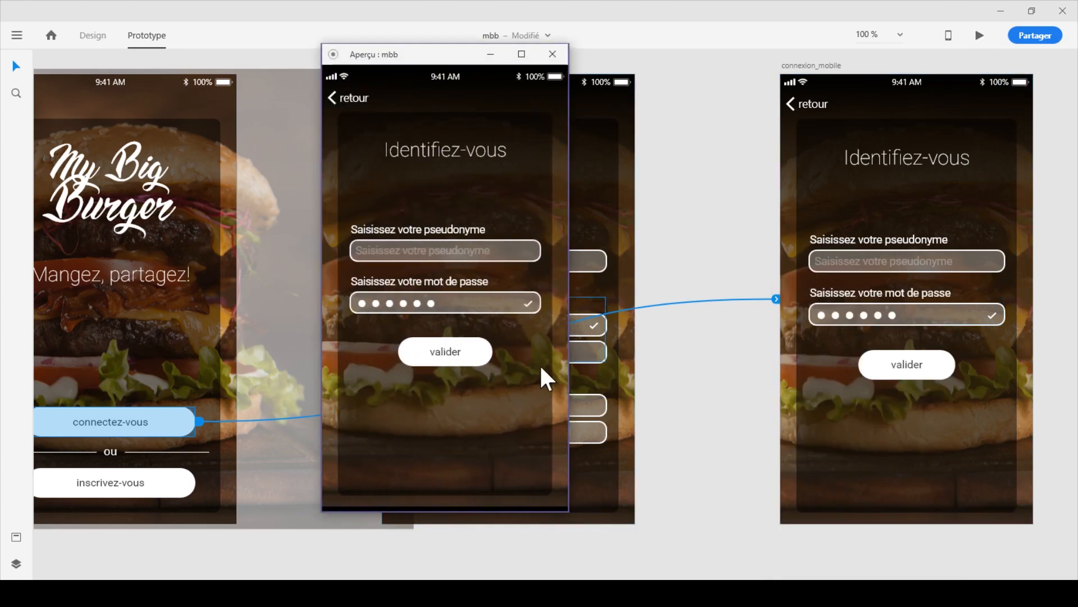
click(549, 53)
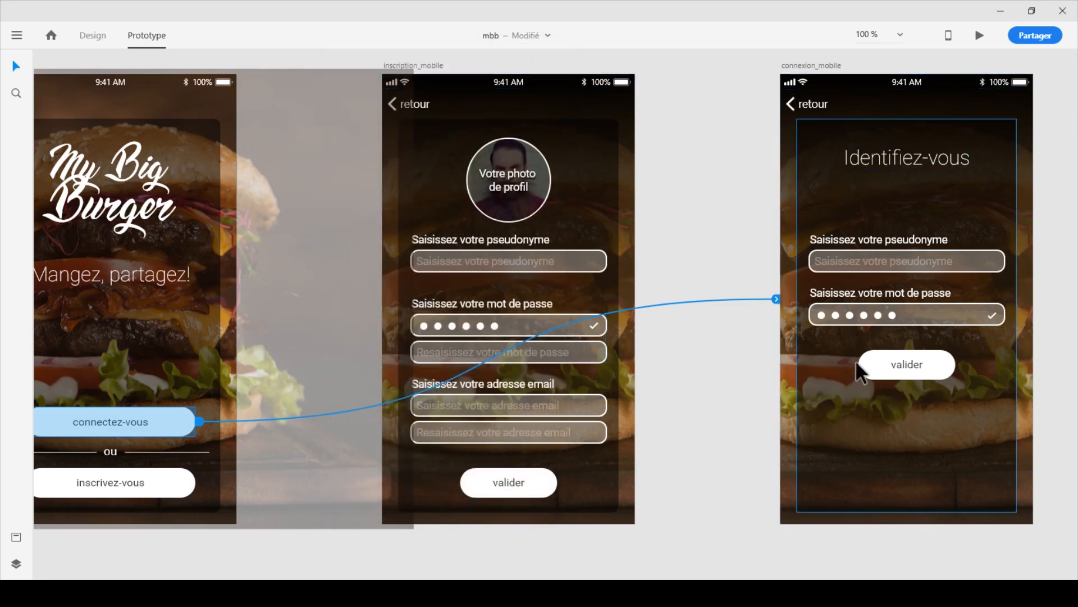
Step: Switch the link's animation to Glisser vers le haut and try it with the "connectez-vous" button in the desktop preview
click(776, 299)
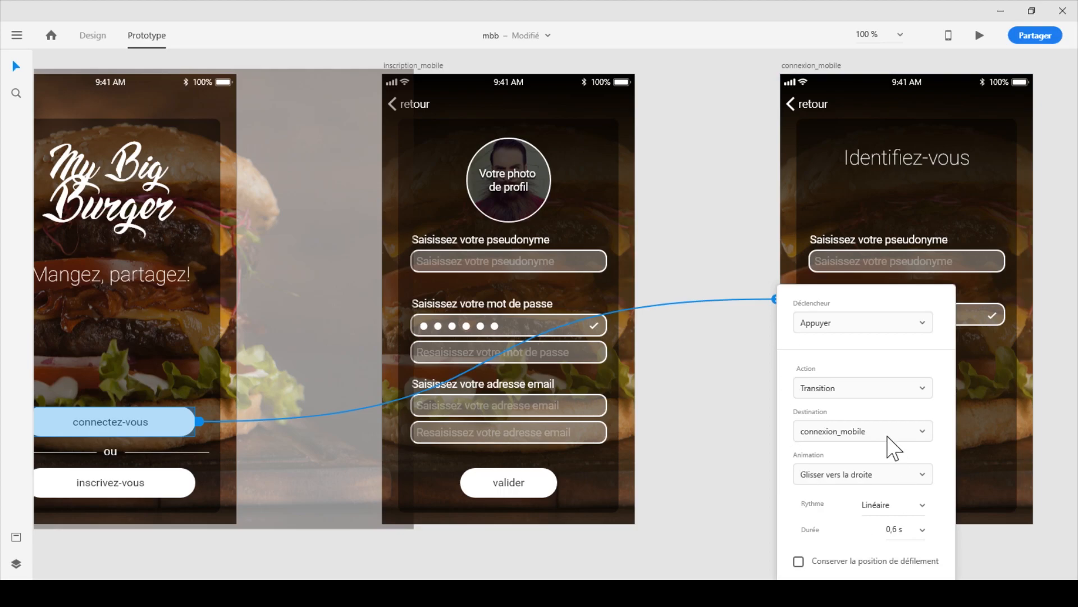
click(870, 478)
click(865, 388)
click(981, 36)
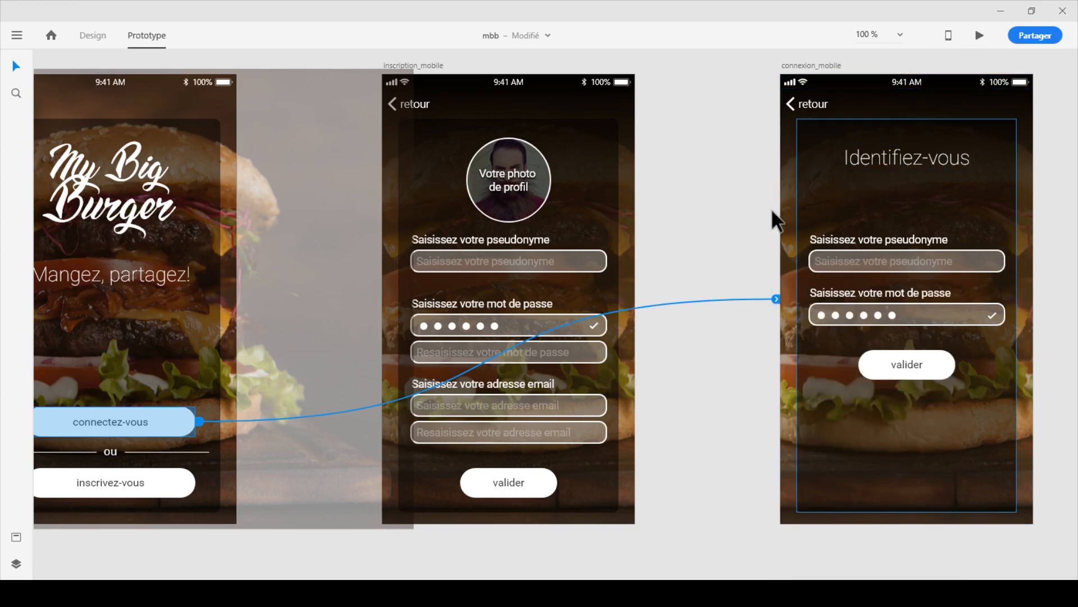
click(502, 414)
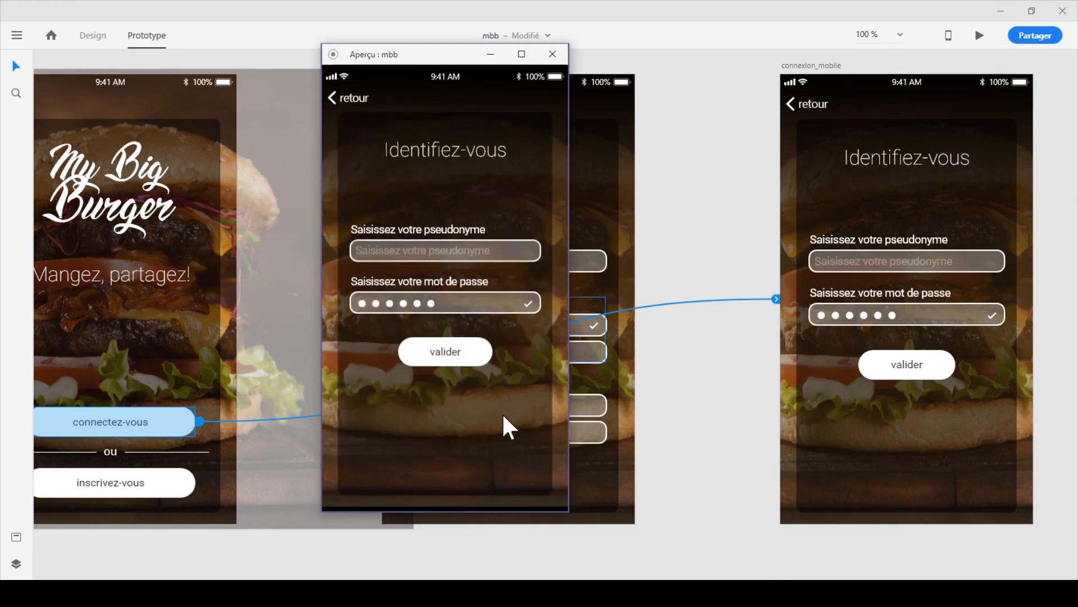
click(554, 52)
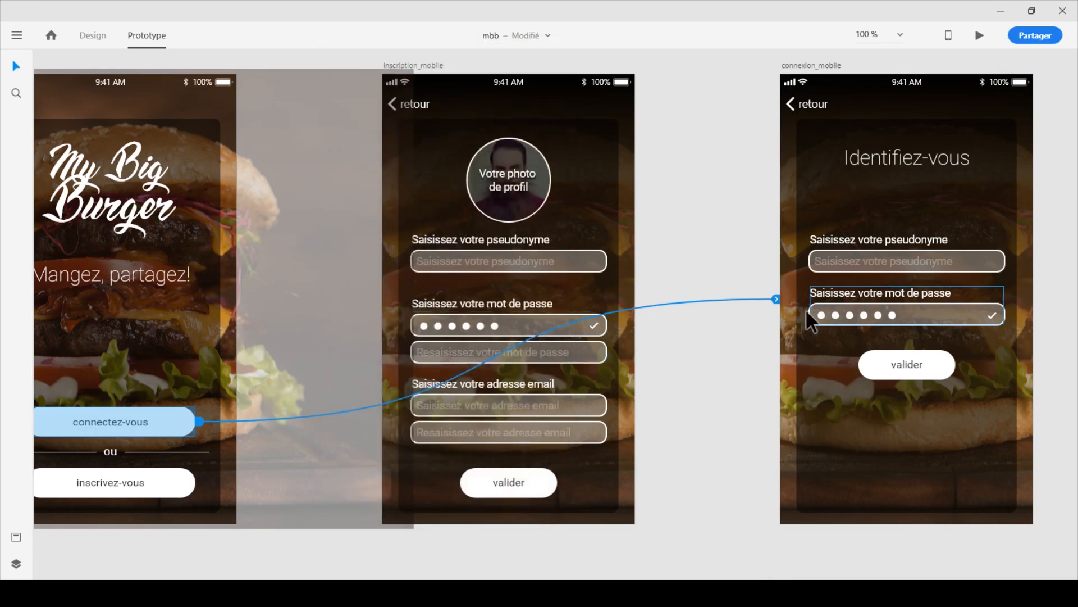
Step: Switch the link's animation to Glisser vers le bas and try it with the "connectez-vous" button in the desktop preview
click(775, 298)
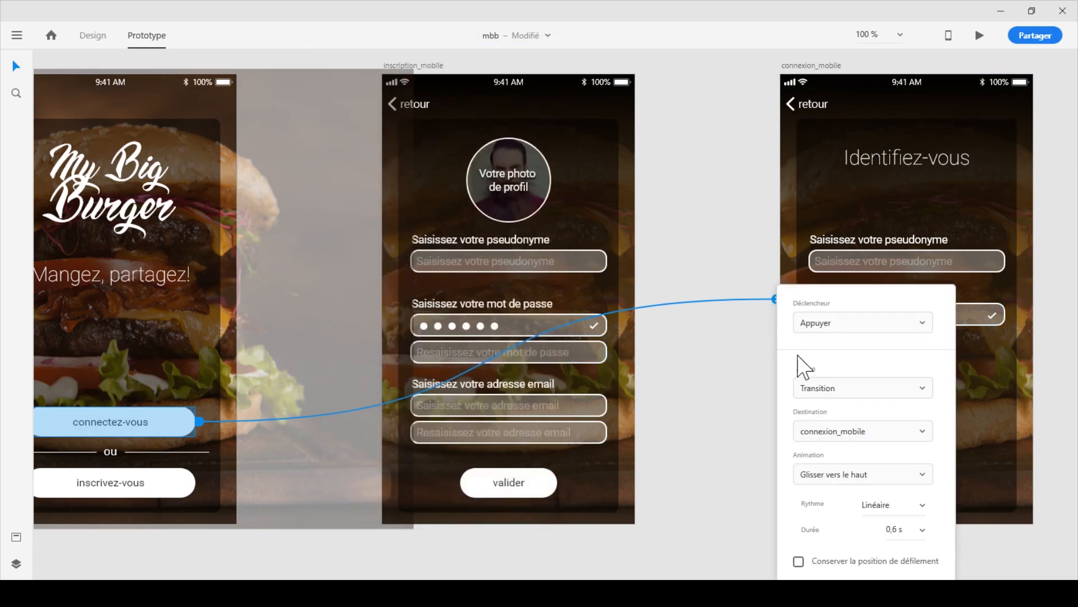
click(868, 478)
click(862, 388)
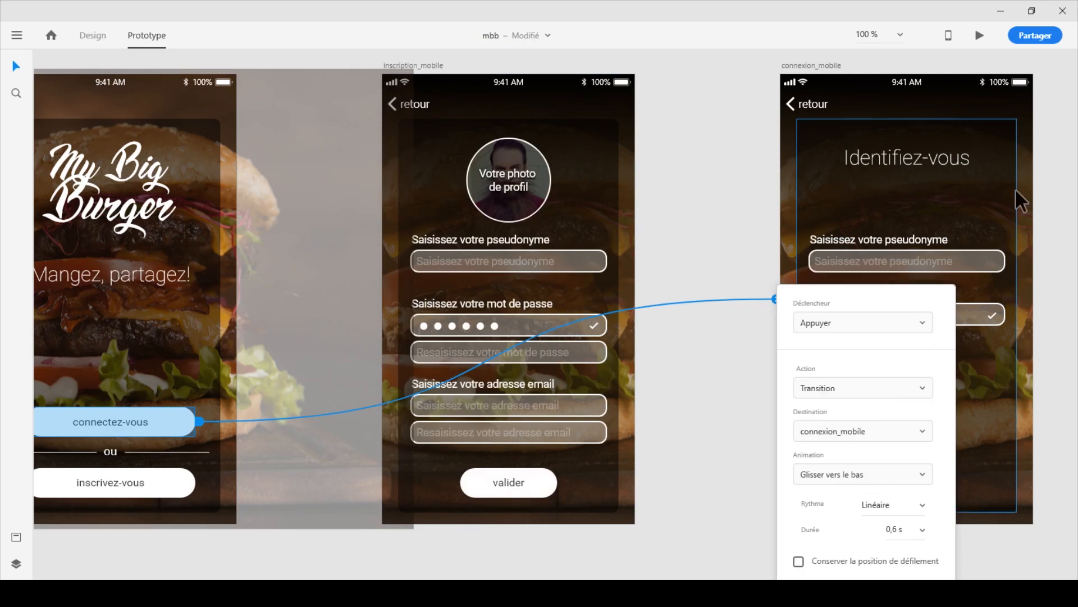
click(977, 35)
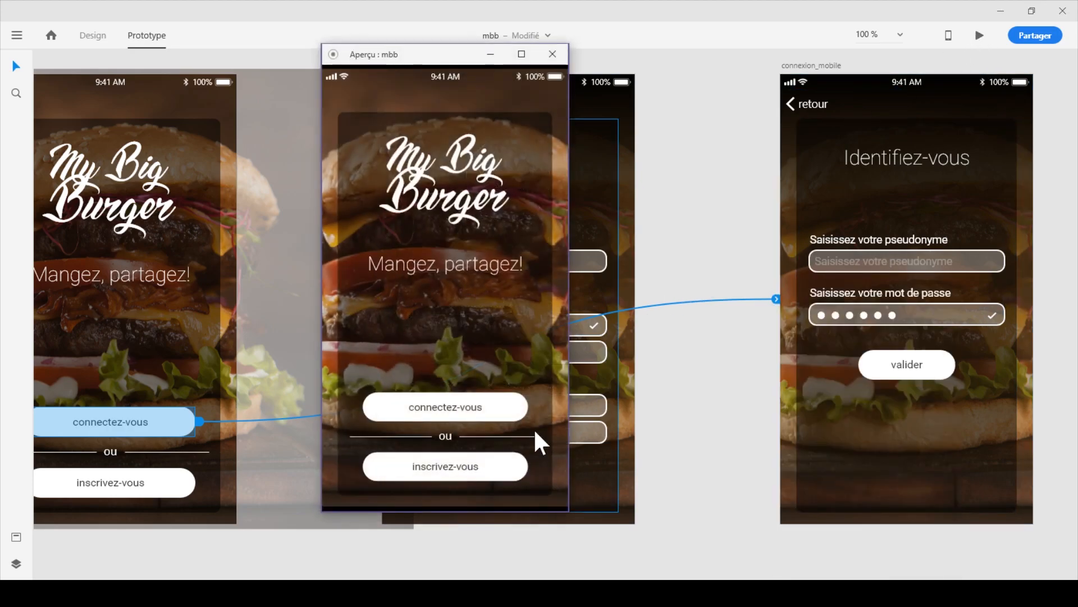
click(519, 418)
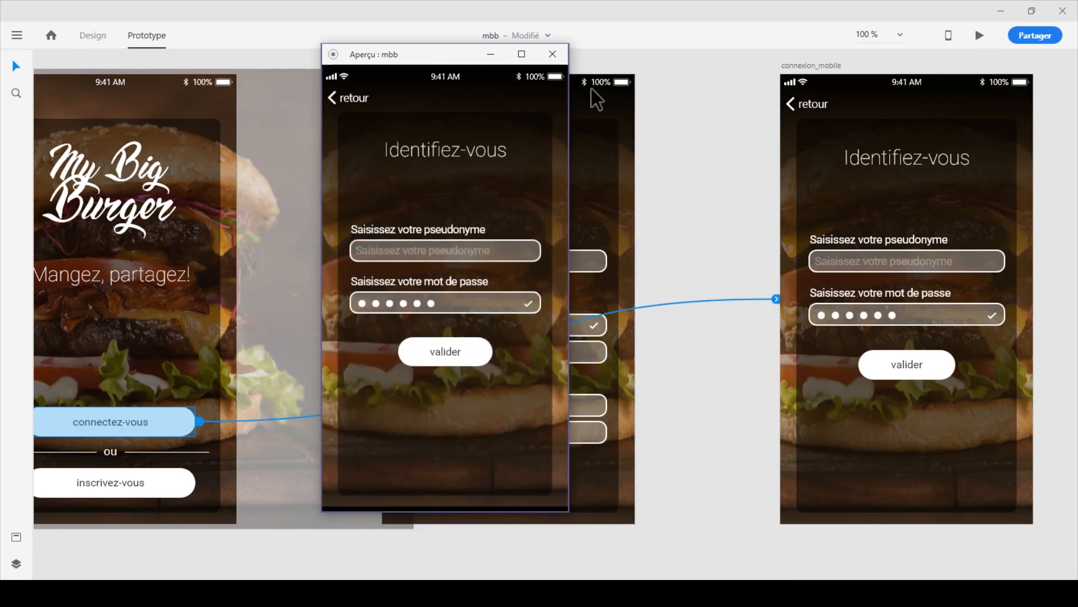
click(558, 52)
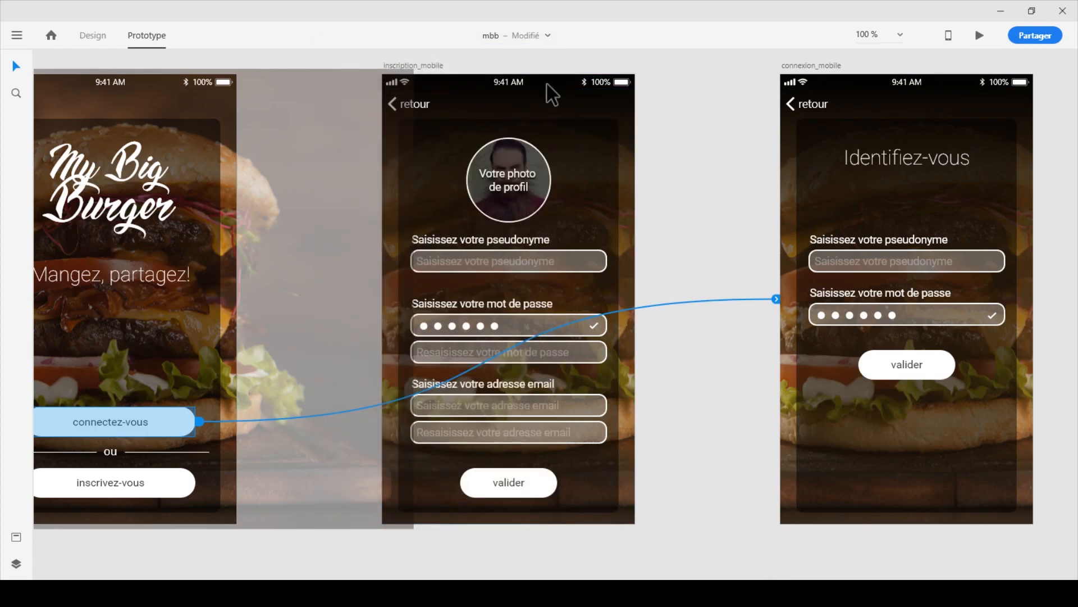
Step: Set the connexion_mobile transition's animation to Pousser vers la gauche and its duration to 0,4 s
click(776, 299)
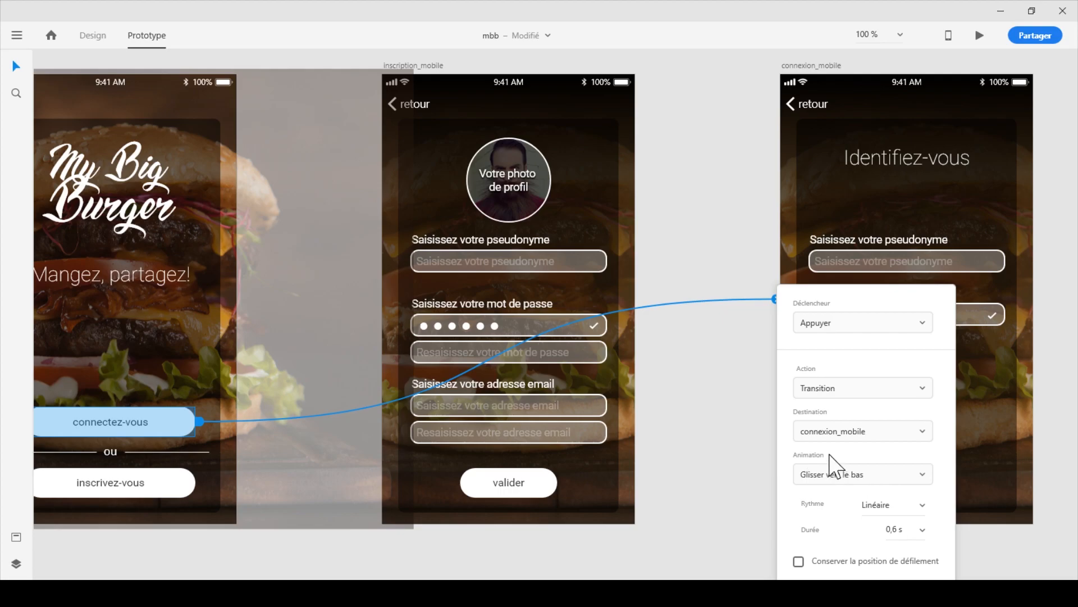
click(860, 475)
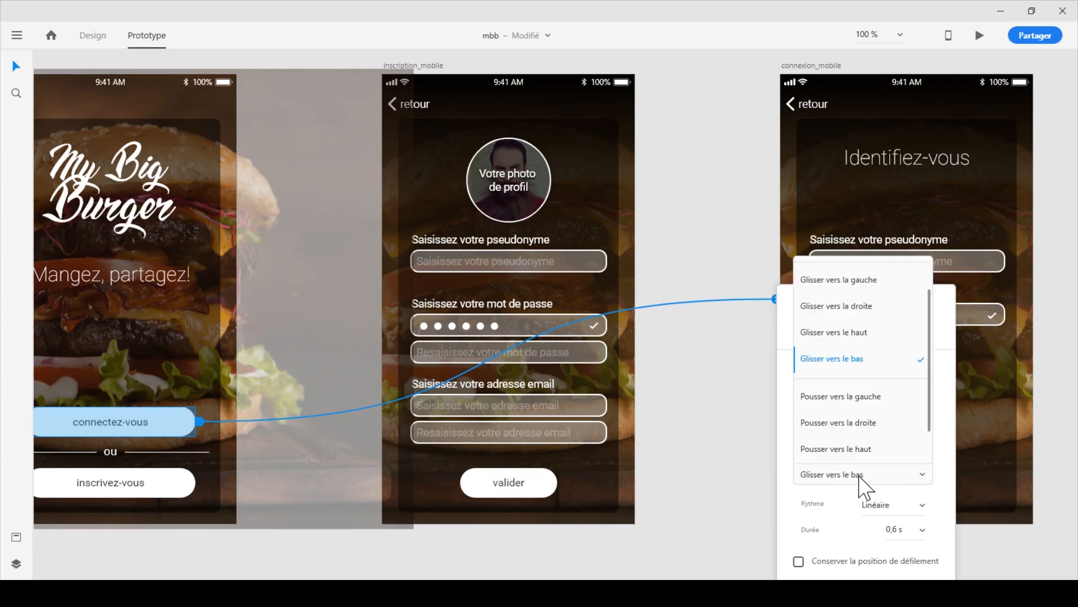
click(886, 401)
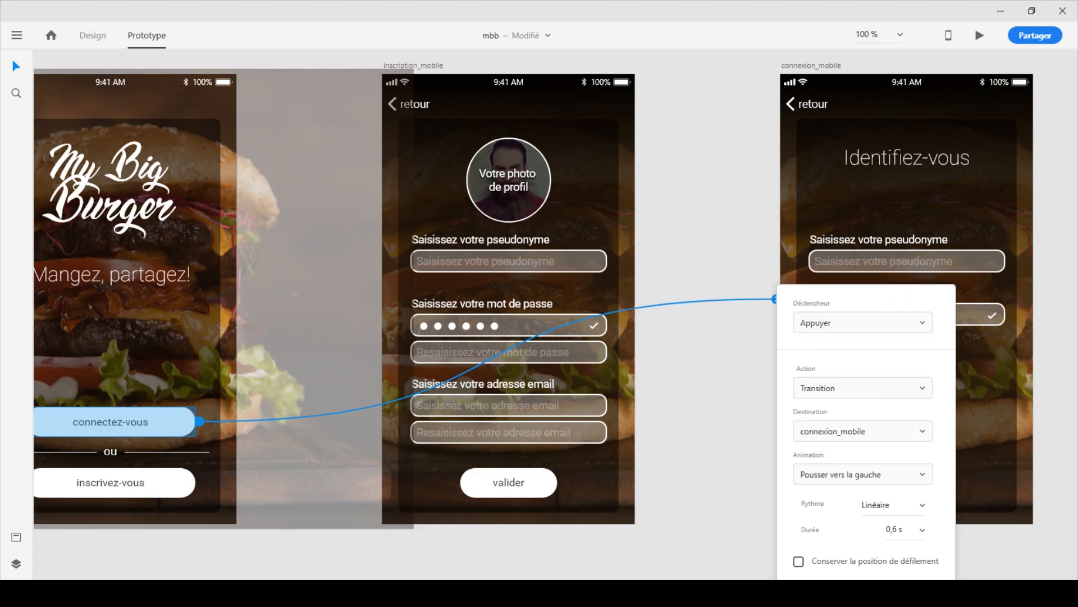
click(922, 531)
click(893, 436)
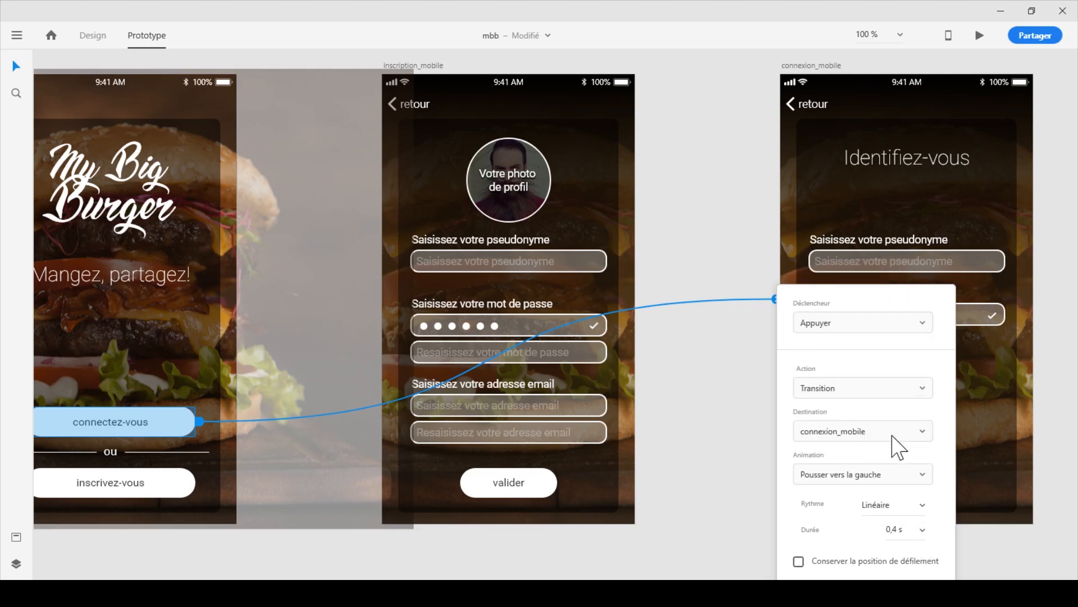
Step: Preview the 0,4 s Pousser vers la gauche transition by following the "connectez-vous" button, and close the preview
click(979, 36)
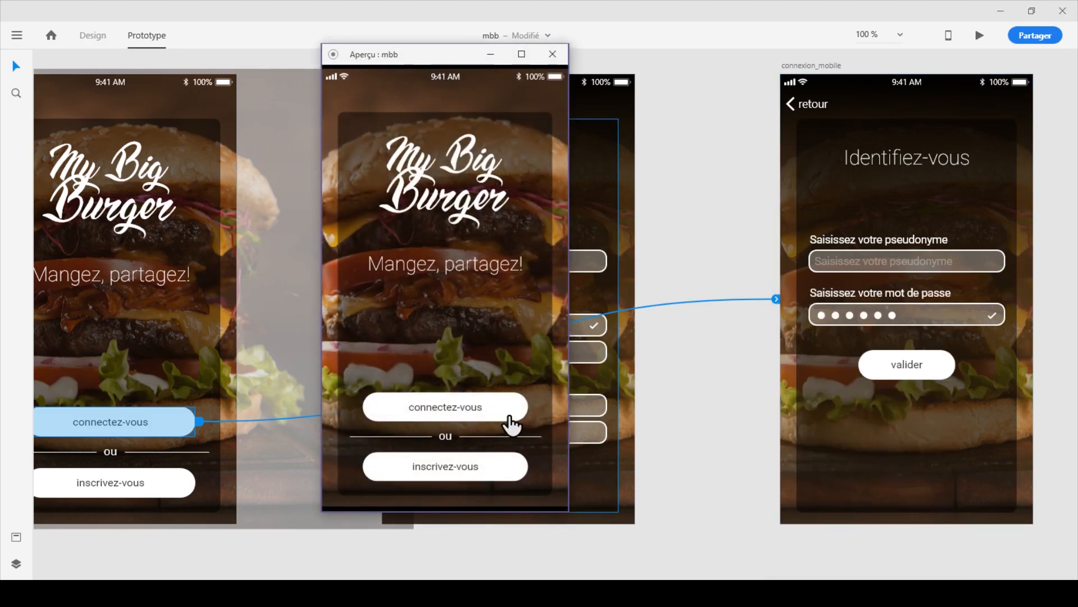
click(507, 414)
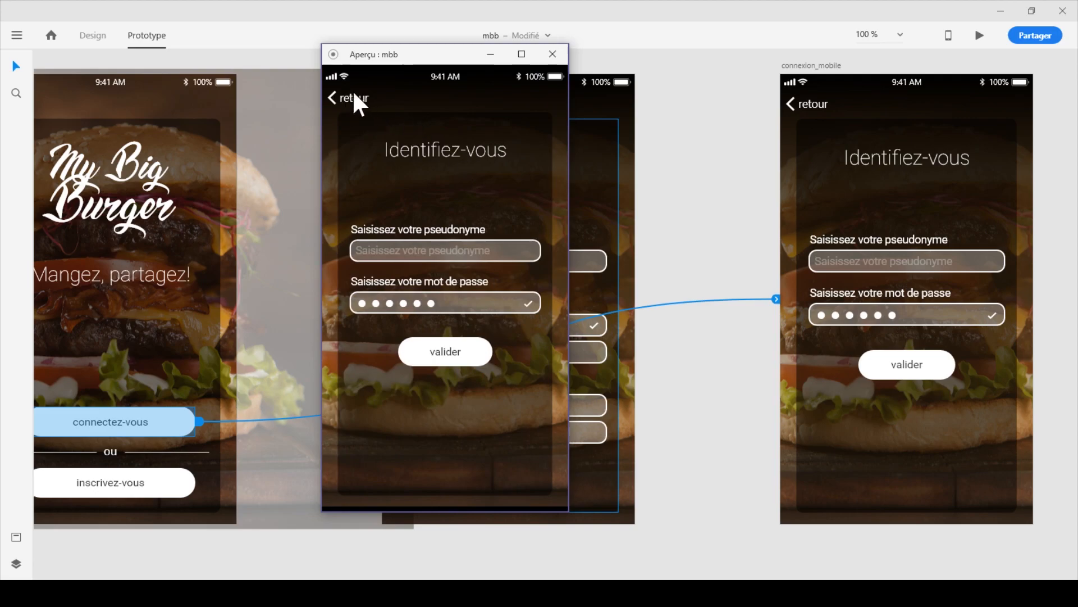
click(553, 54)
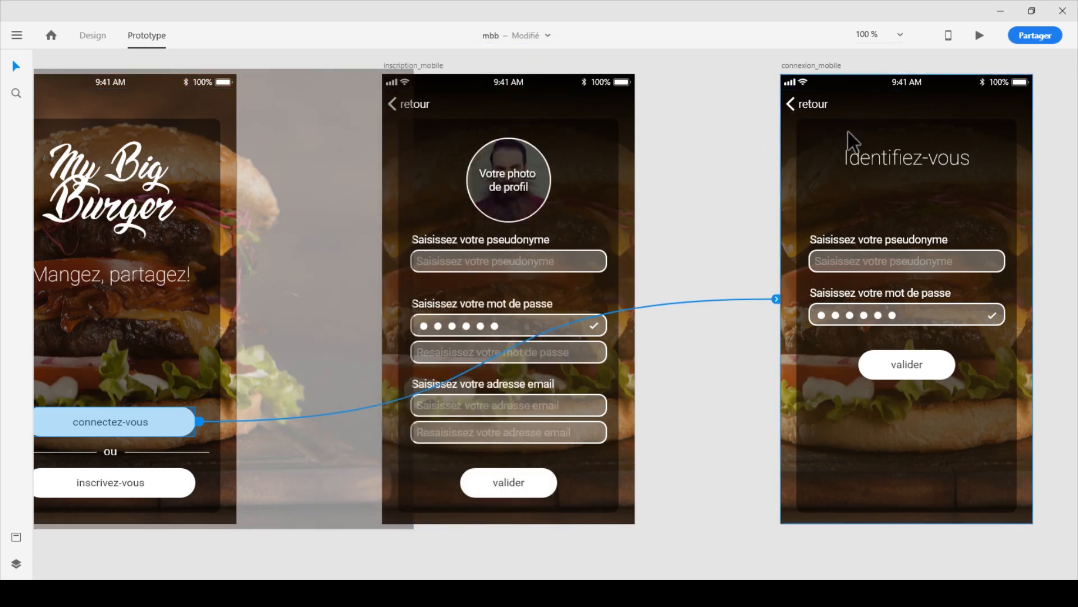
Step: Link the "retour" button on connexion_mobile back to accueil_mobile with the Pousser vers la droite animation
click(810, 106)
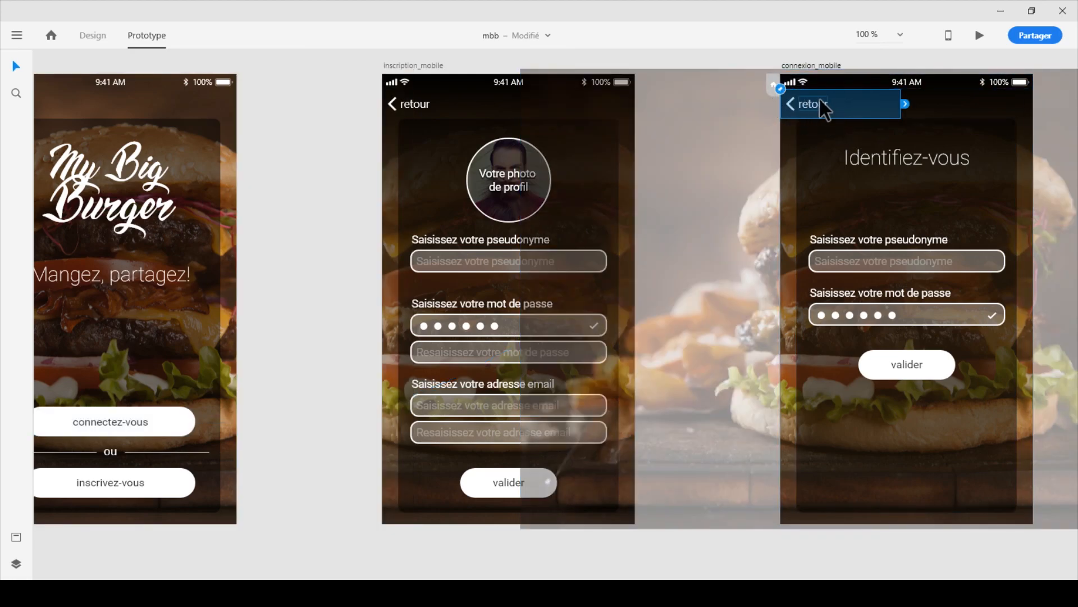
drag(906, 104, 228, 228)
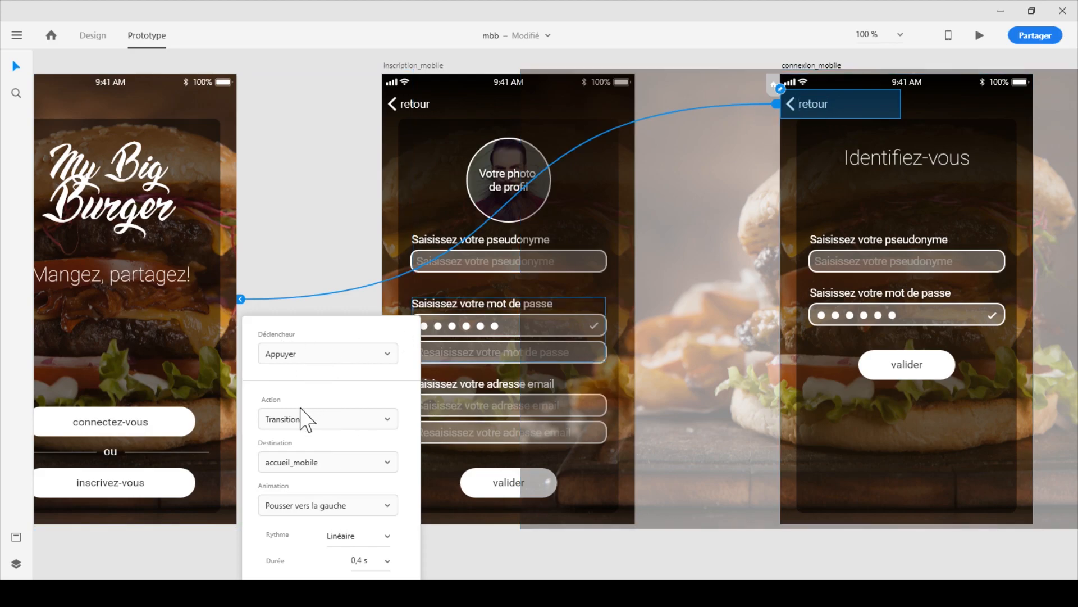
click(325, 427)
click(298, 441)
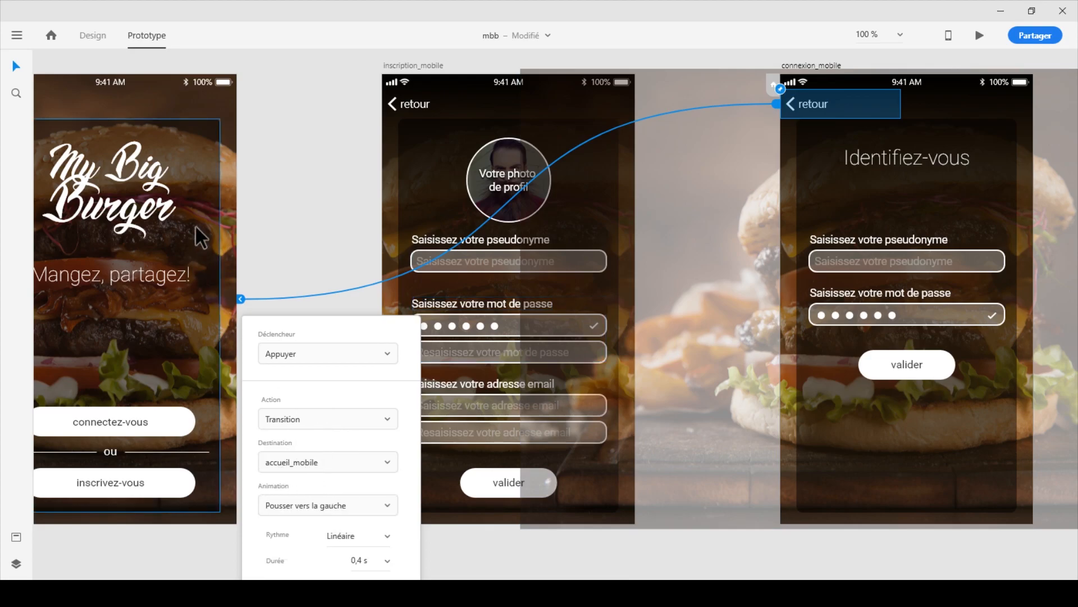
click(325, 509)
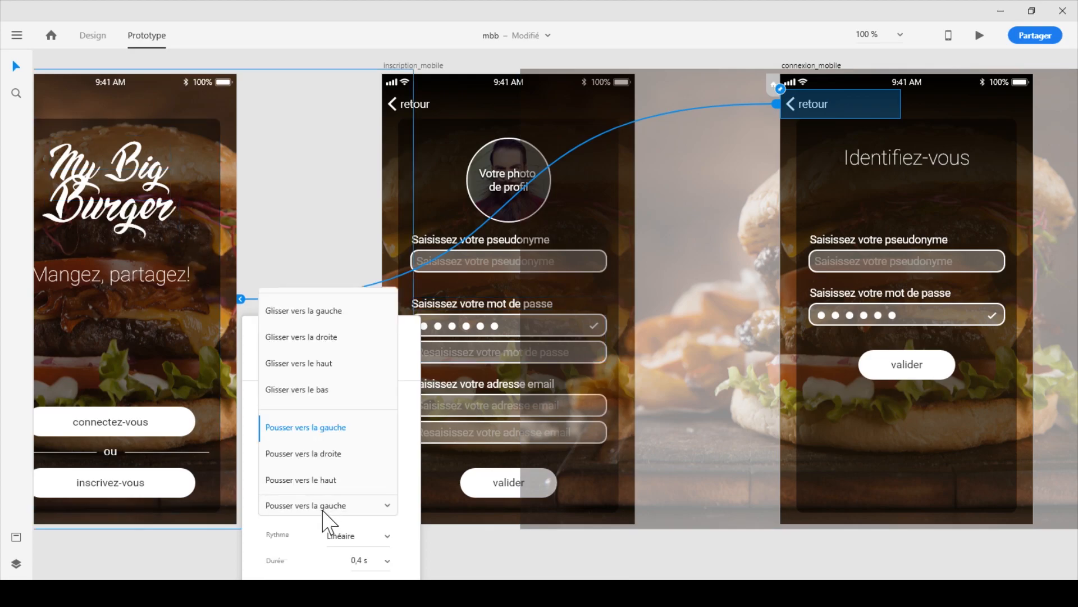
click(341, 456)
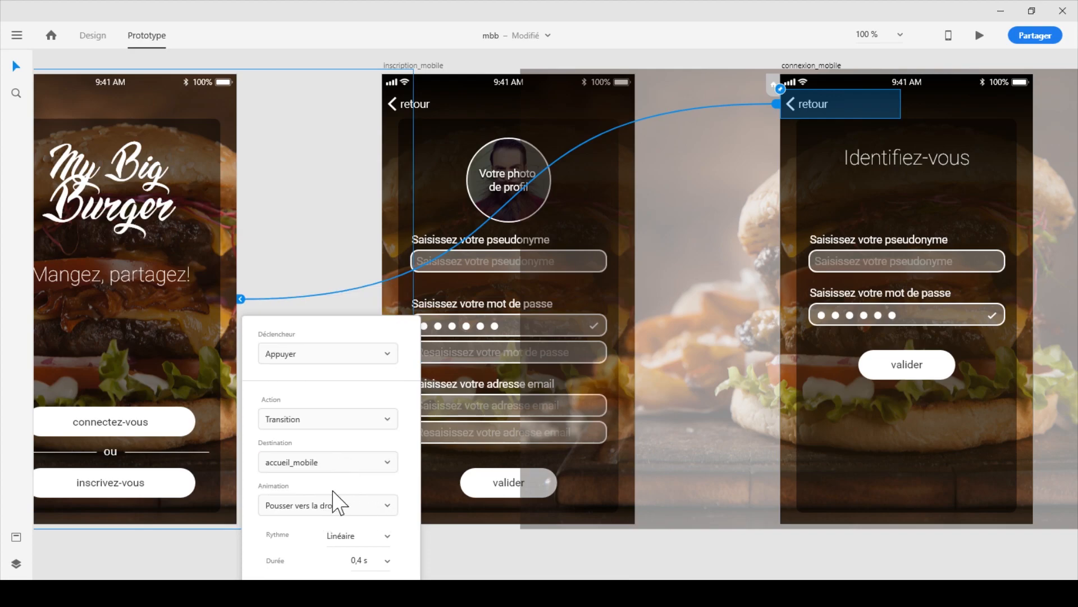
Step: Preview the links between connexion_mobile and the home screen using "retour" and "connectez-vous", and close the preview
click(979, 35)
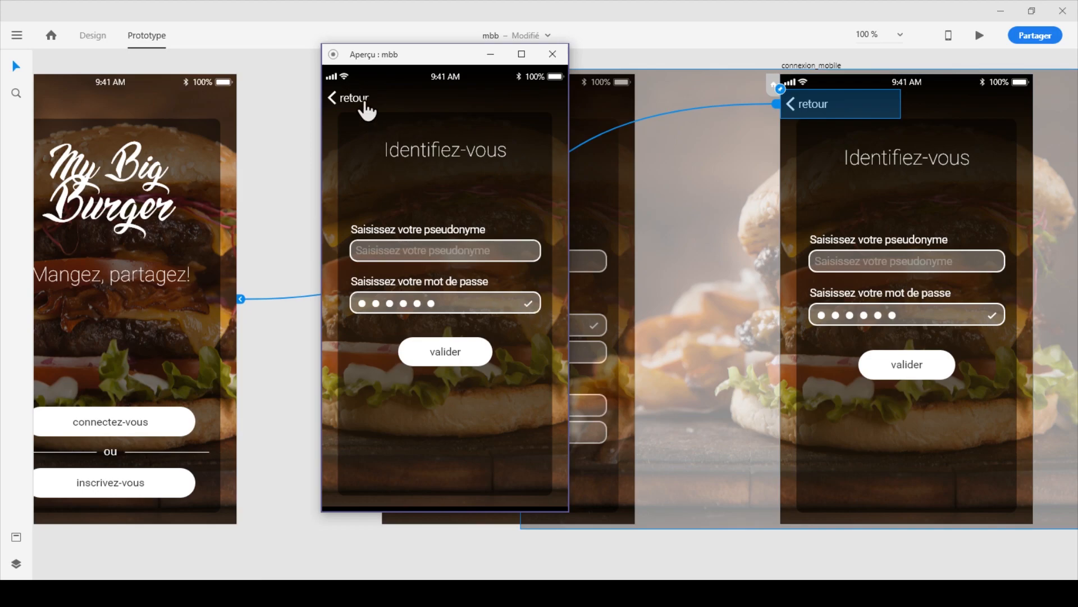
click(363, 103)
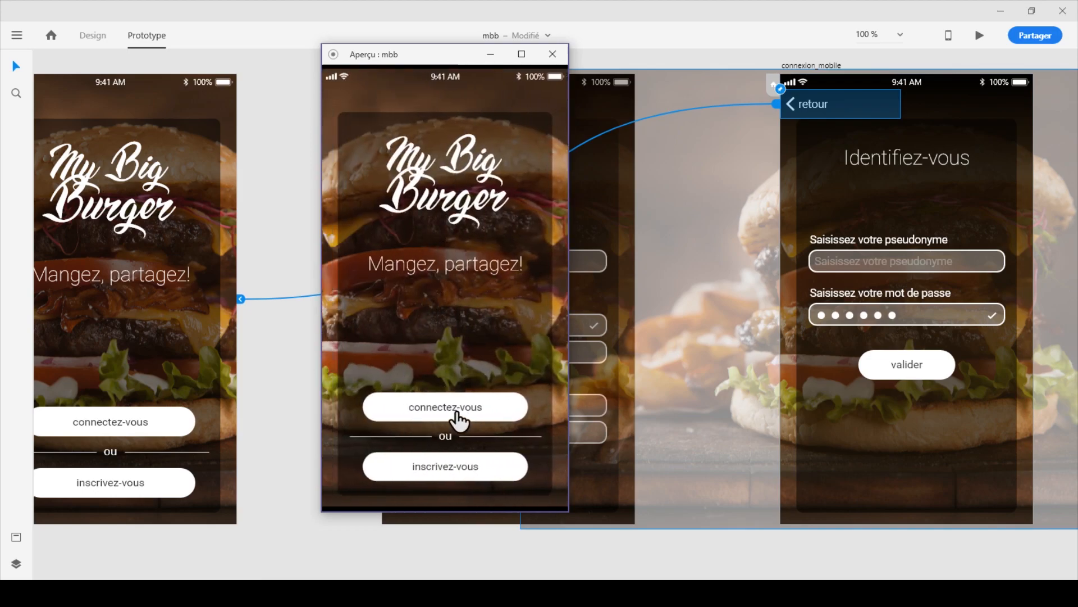
click(459, 419)
click(362, 99)
click(553, 53)
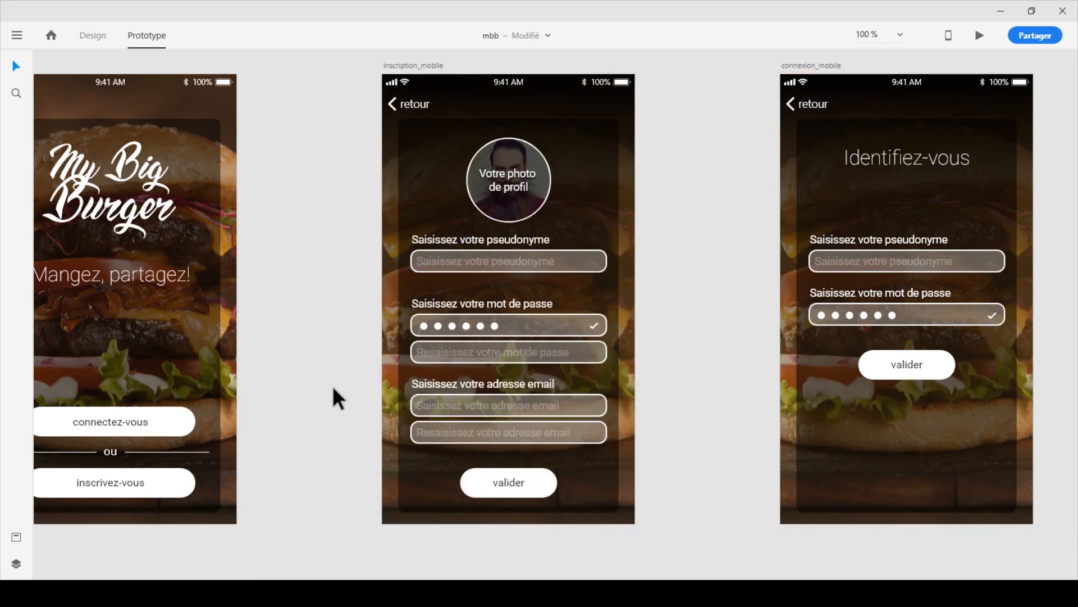
Step: Link the home screen's "inscrivez-vous" button to inscription_mobile with the Pousser vers la gauche animation
scroll(333, 385, down, 1)
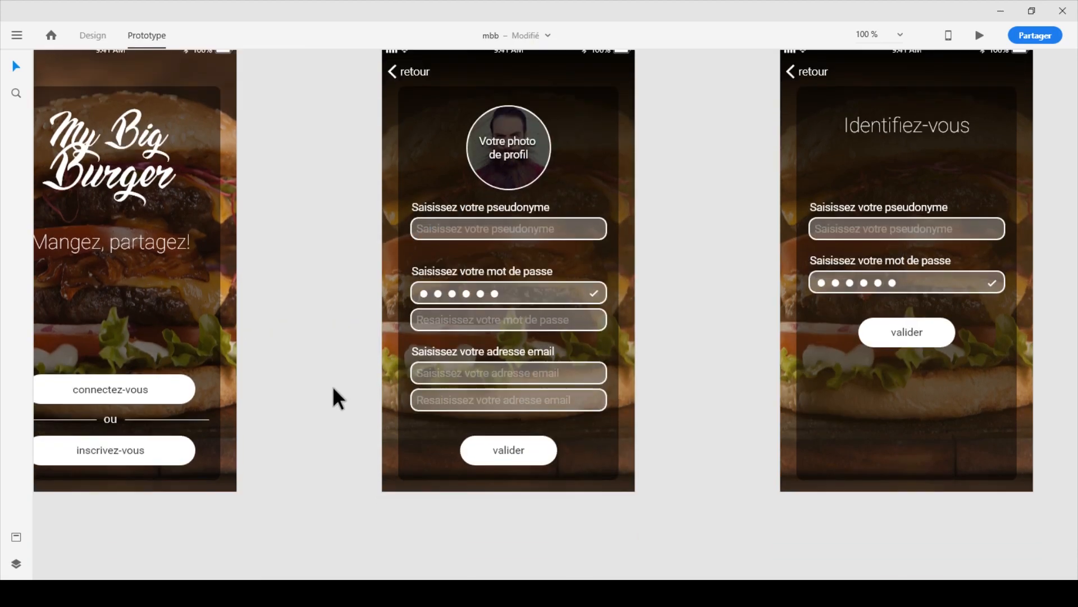
click(182, 459)
drag(198, 450, 436, 469)
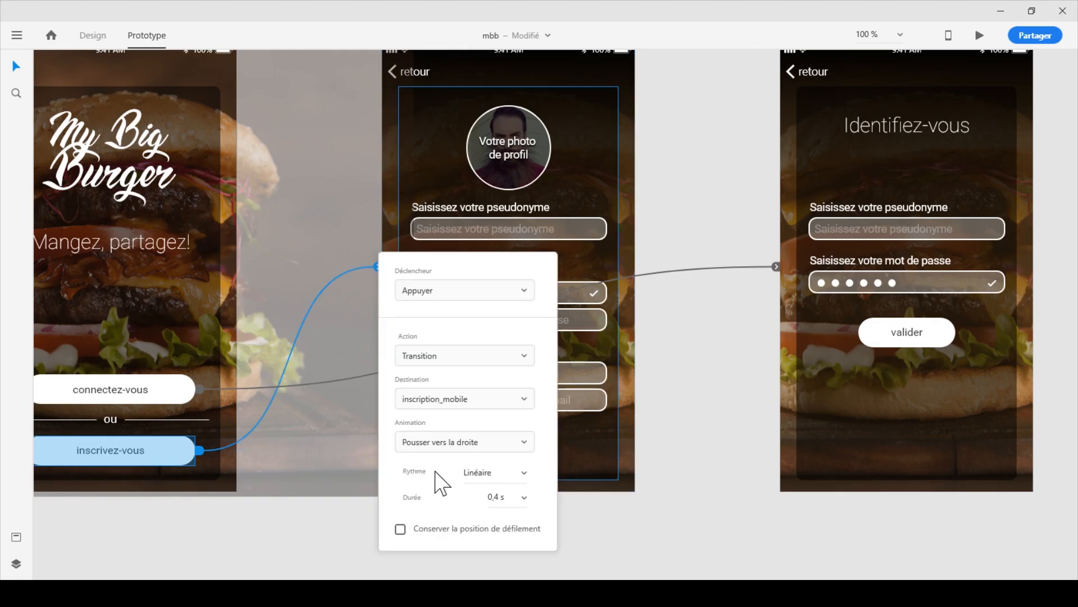
click(456, 444)
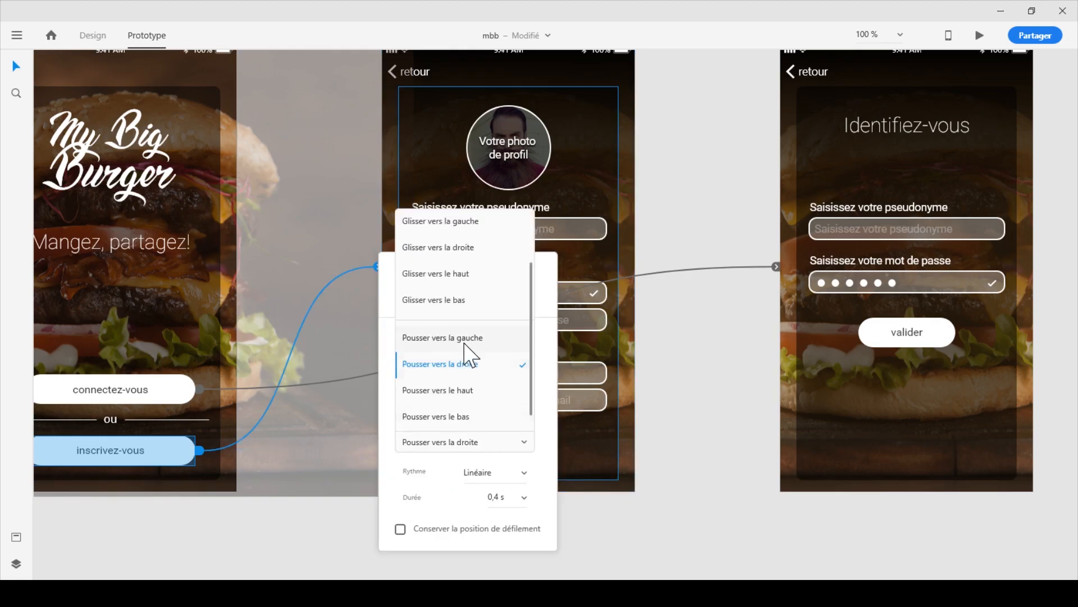
click(465, 344)
click(639, 527)
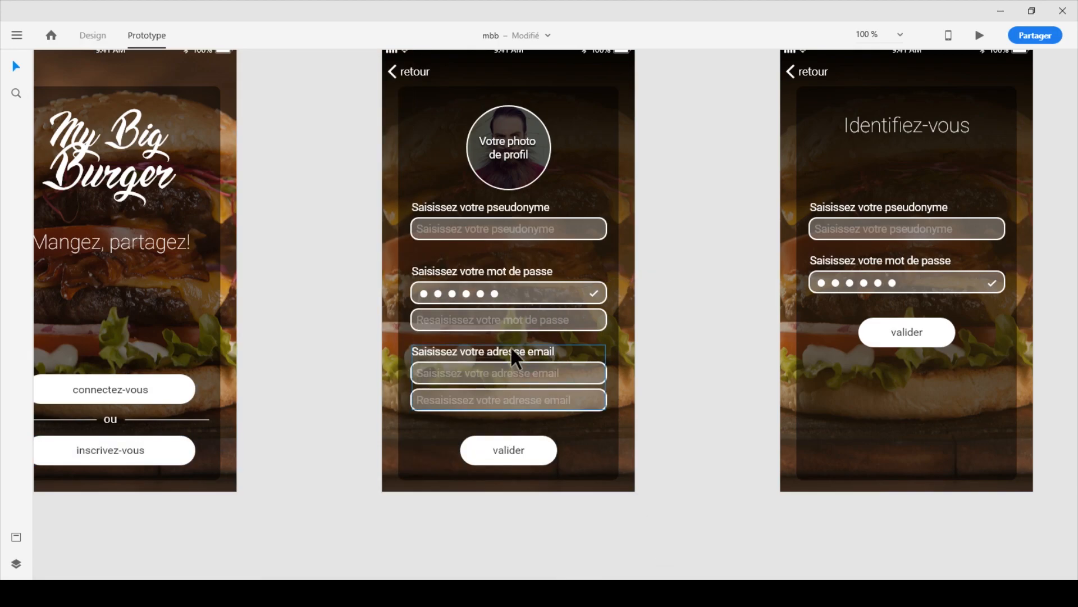
Step: Link the "retour" button on inscription_mobile back to accueil_mobile with the Pousser vers la droite animation
scroll(510, 346, up, 2)
click(438, 125)
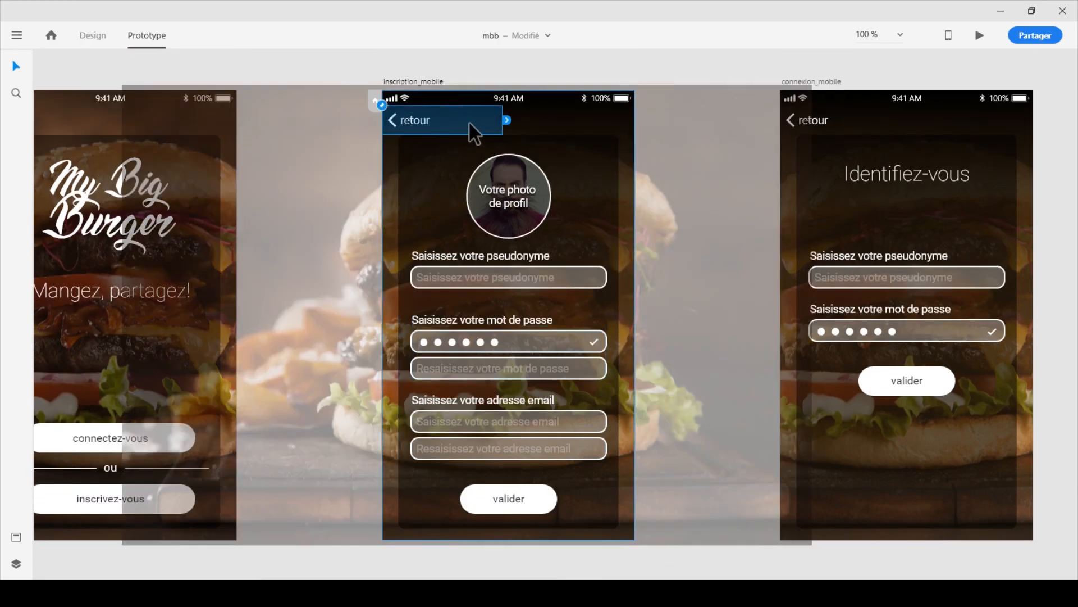
drag(303, 199, 208, 215)
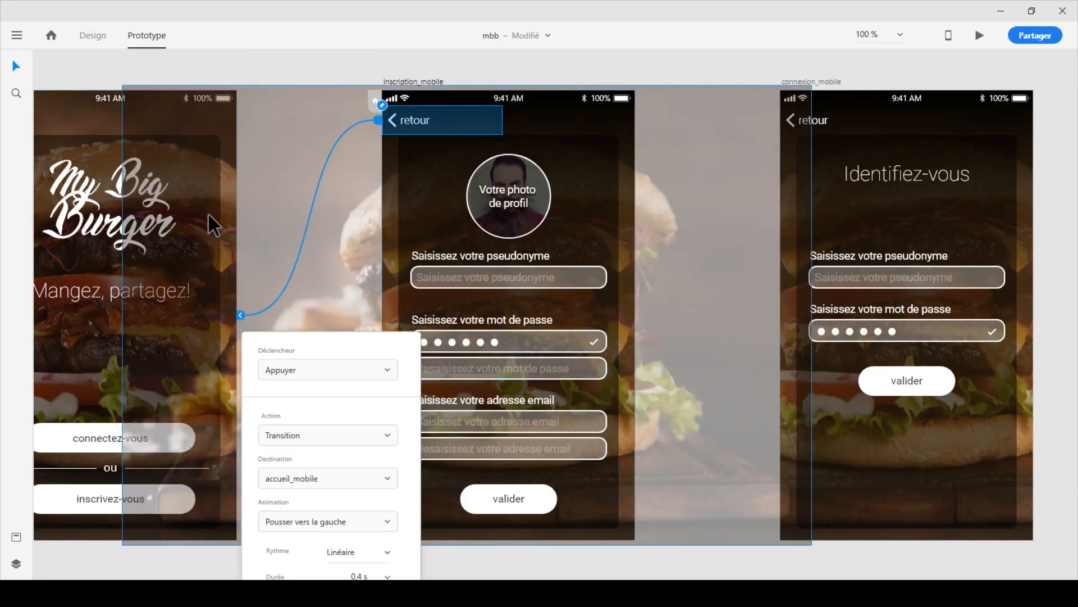
click(344, 520)
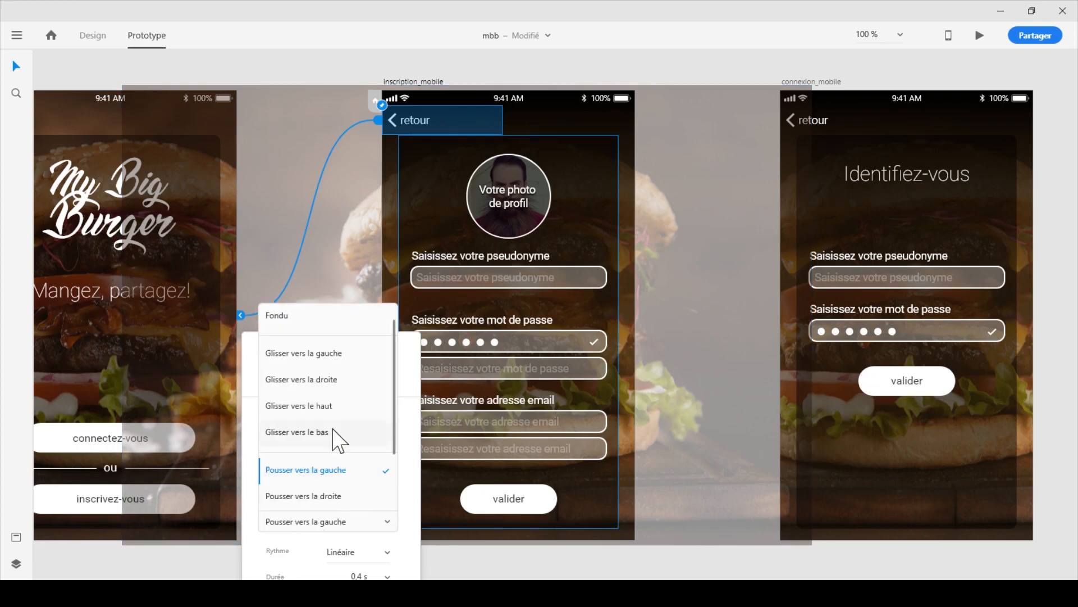
click(341, 496)
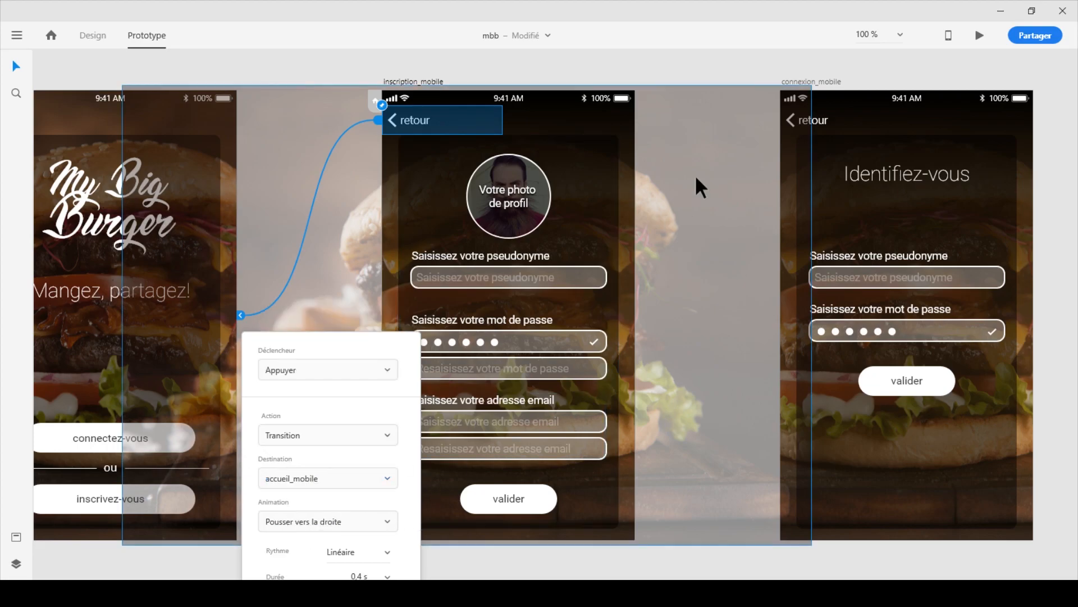
Step: Preview going back and forth between the home screen and both the signup and login screens, and close the preview
click(978, 35)
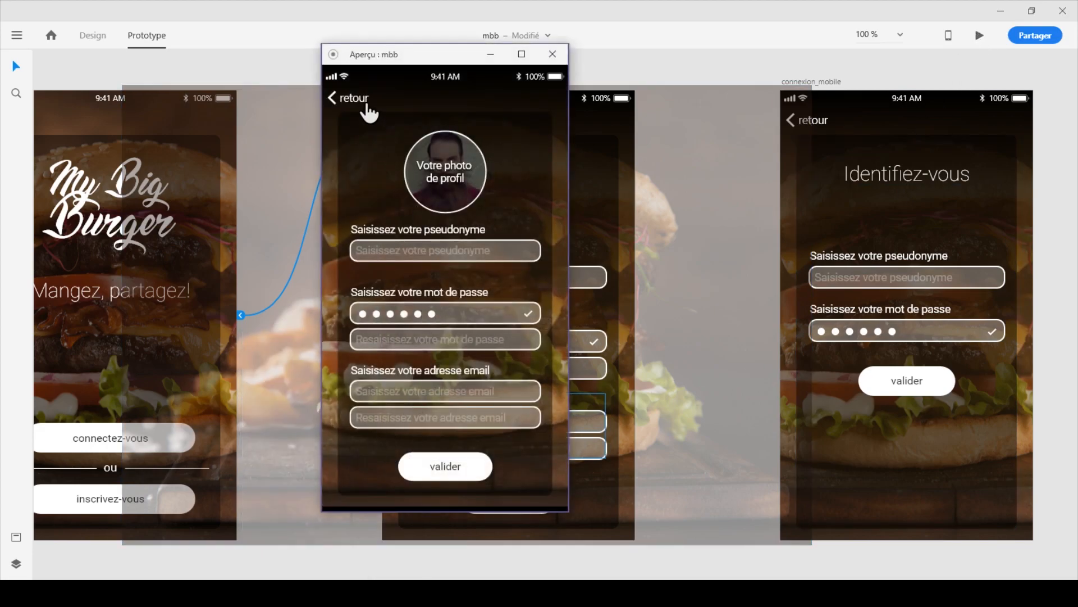
click(348, 98)
click(447, 475)
click(359, 100)
click(450, 410)
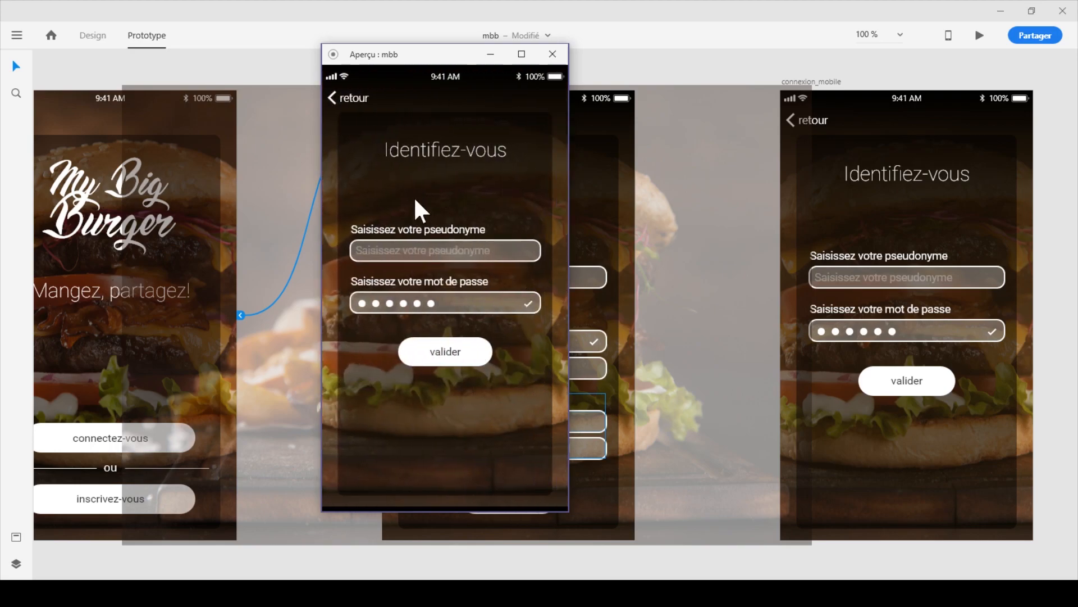
click(358, 98)
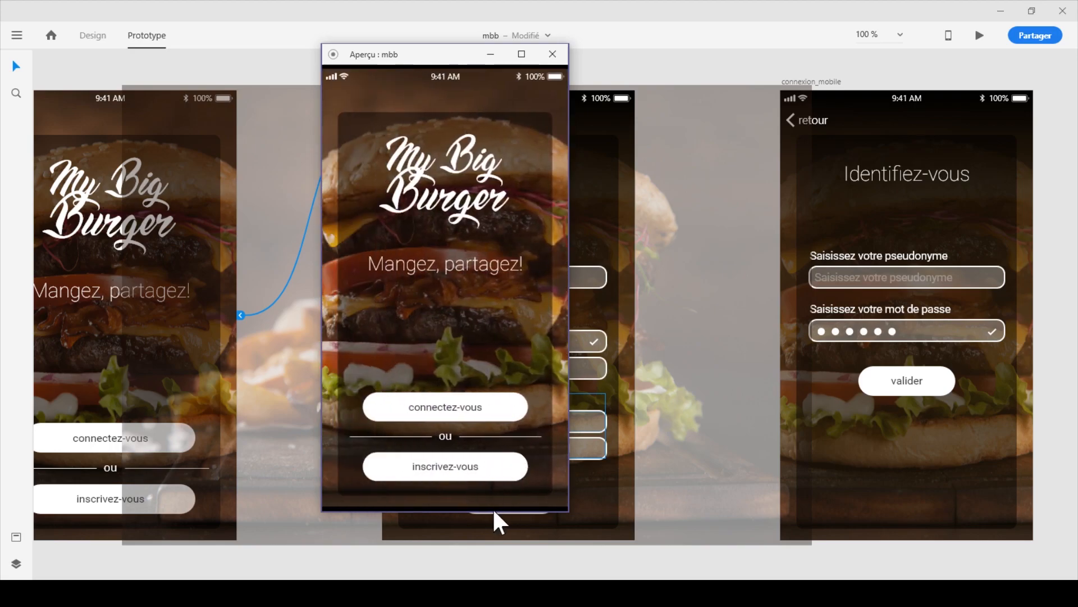
click(559, 55)
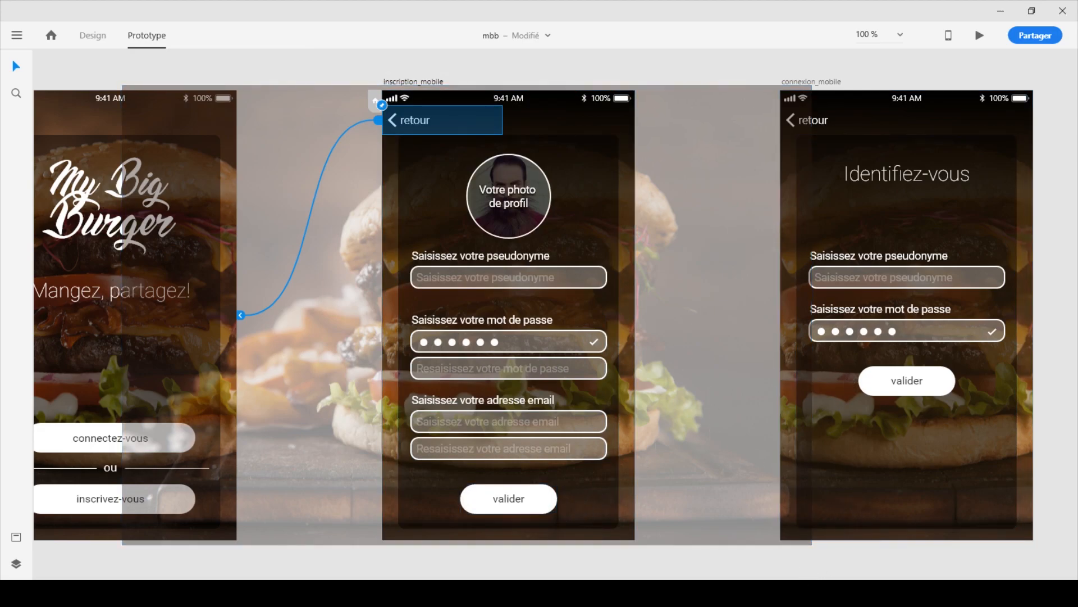
Step: Link the "valider" button on inscription_mobile to the les_mieux_notés_mobile artboard
click(538, 509)
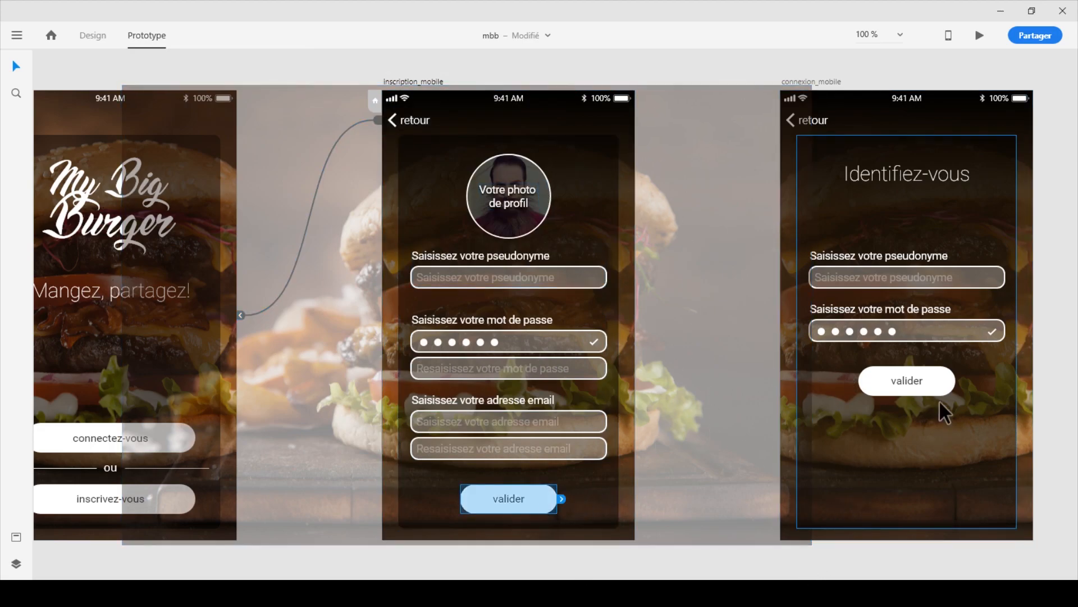
click(922, 375)
click(857, 571)
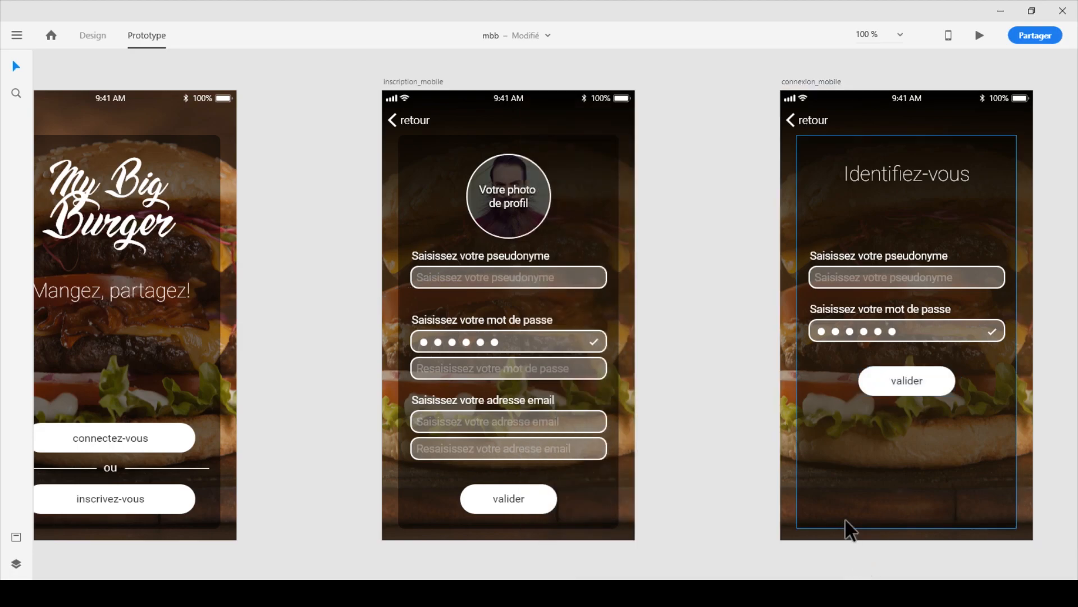
drag(1005, 401, 519, 380)
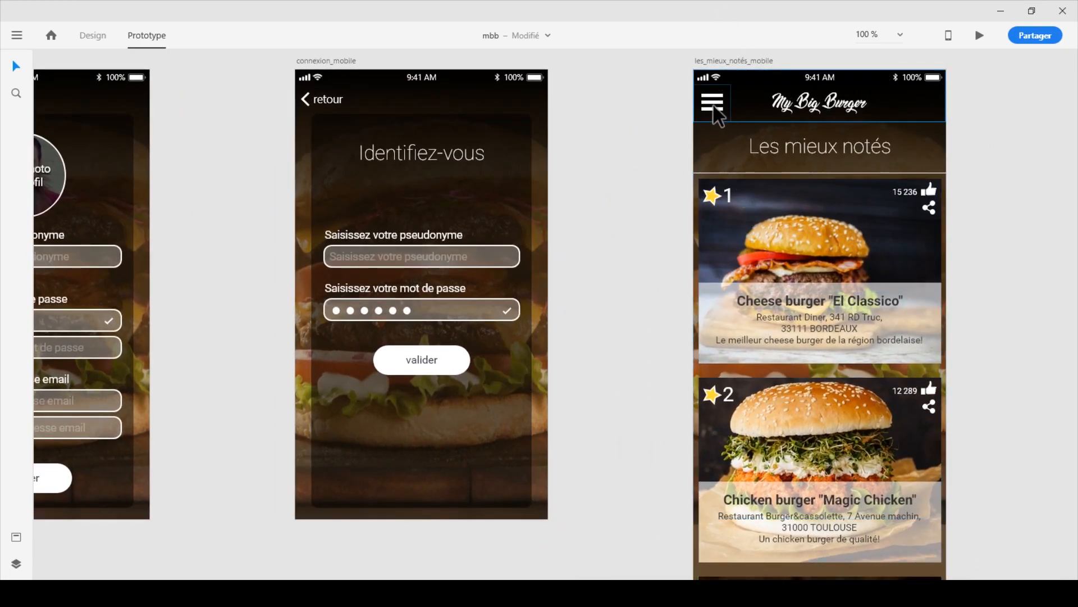
drag(611, 392, 744, 372)
click(182, 469)
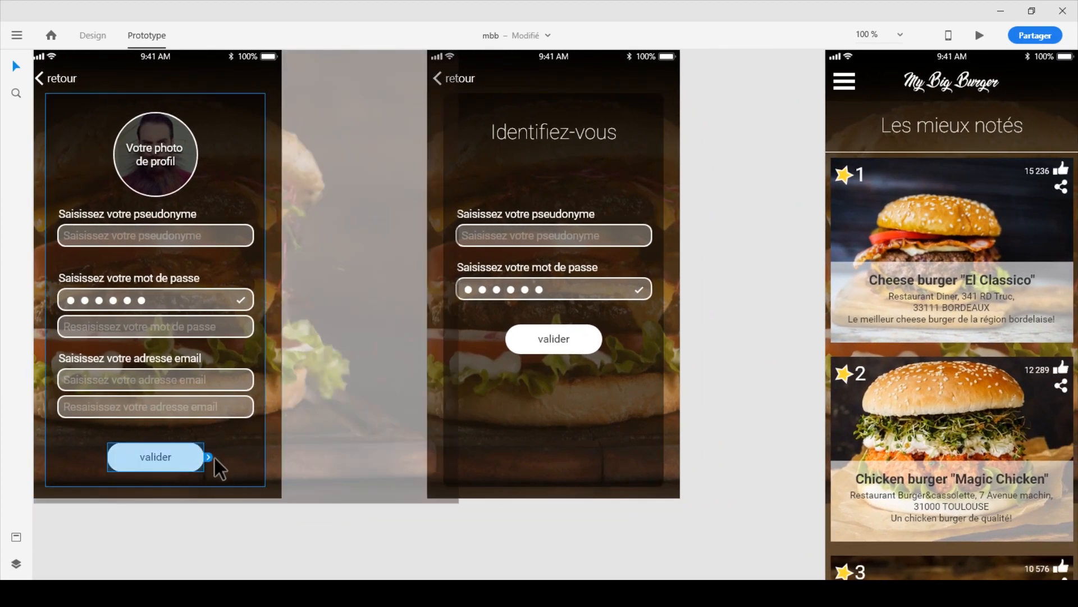
drag(209, 457, 878, 205)
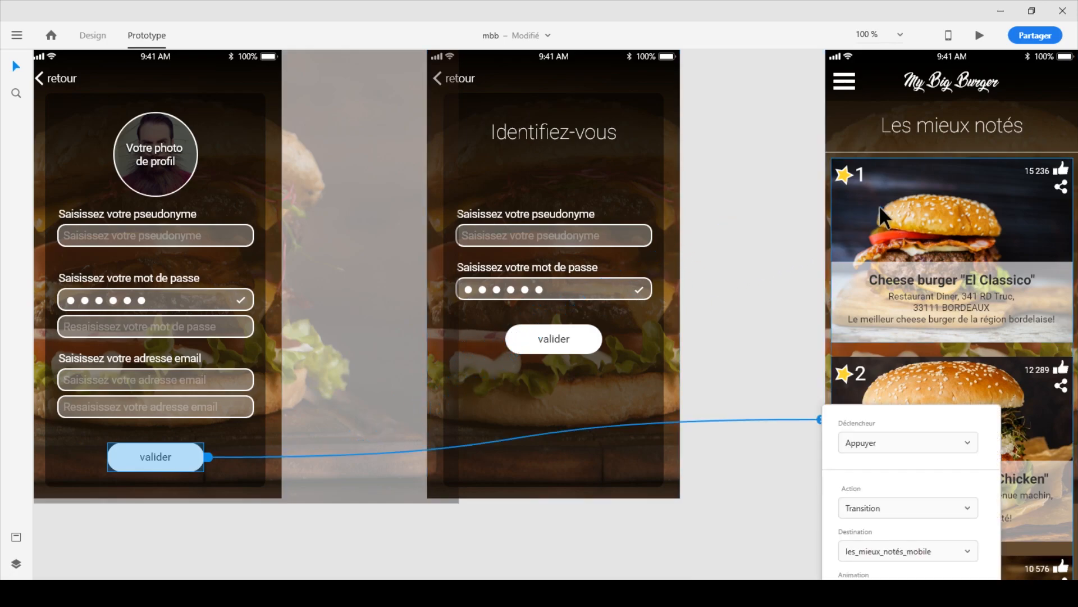
Step: Set the animation of inscription_mobile's "valider" link to Pousser vers la gauche
click(908, 443)
click(908, 447)
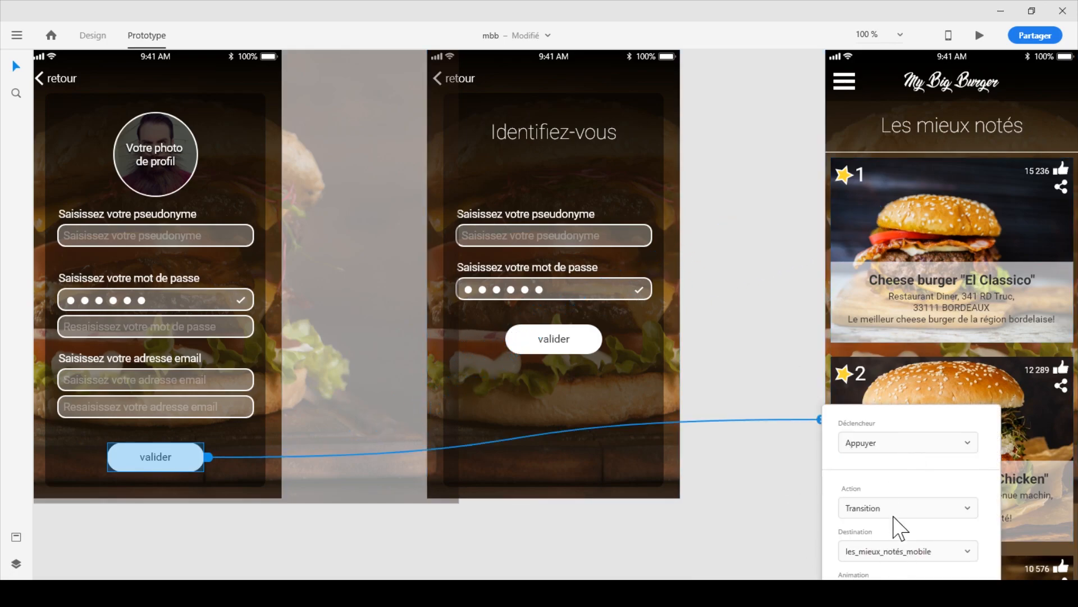
scroll(787, 506, down, 3)
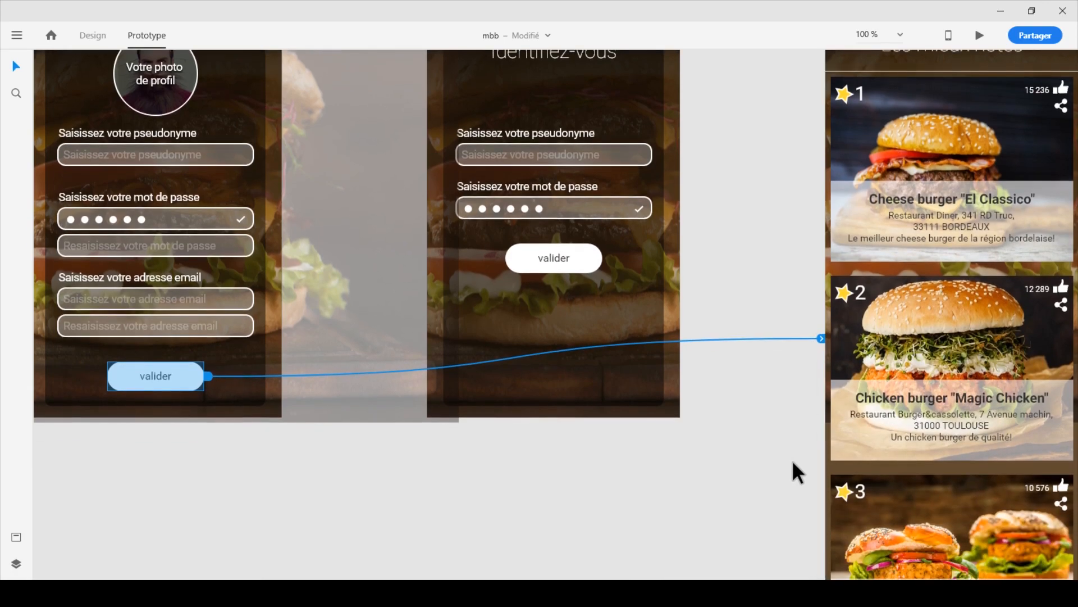
scroll(792, 461, down, 1)
click(820, 307)
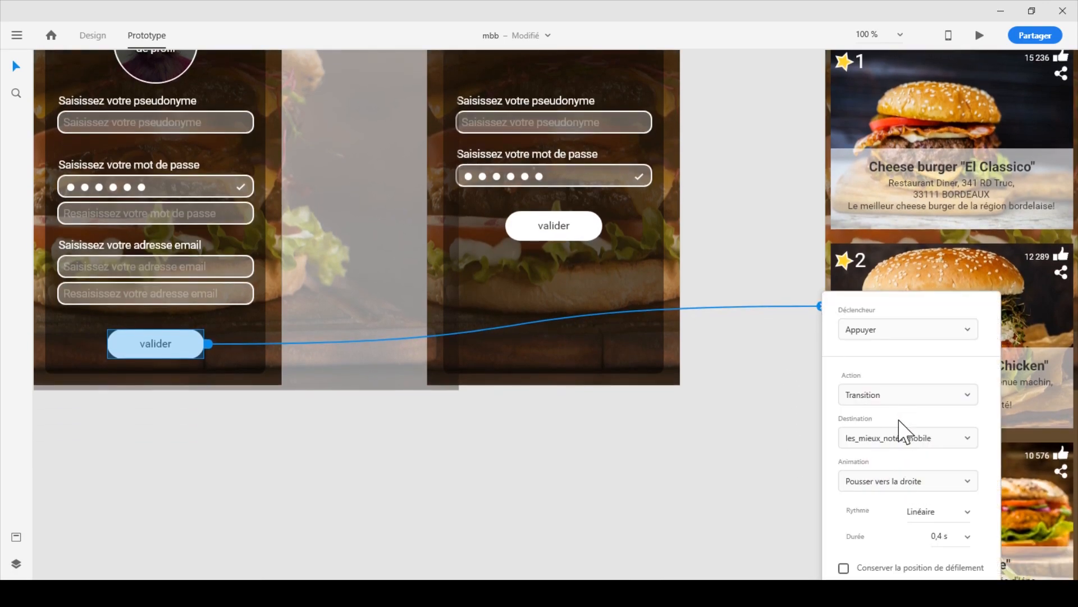
click(897, 483)
click(906, 377)
click(785, 260)
scroll(787, 393, up, 3)
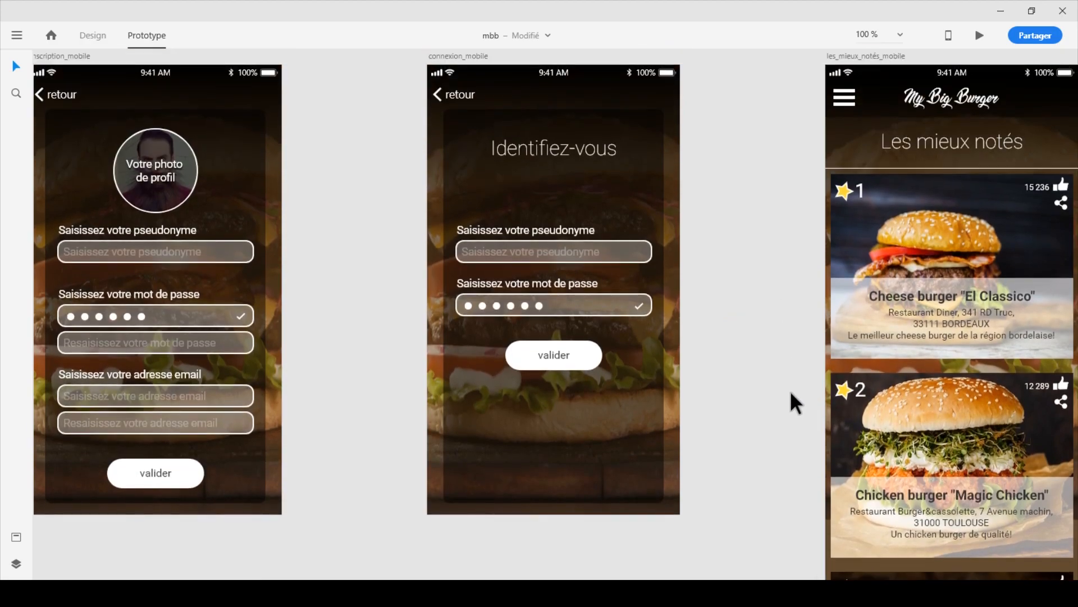
Step: Link the "valider" button on connexion_mobile to les_mieux_notés_mobile with the Pousser vers la gauche animation
click(579, 353)
drag(607, 355, 909, 277)
scroll(782, 401, down, 5)
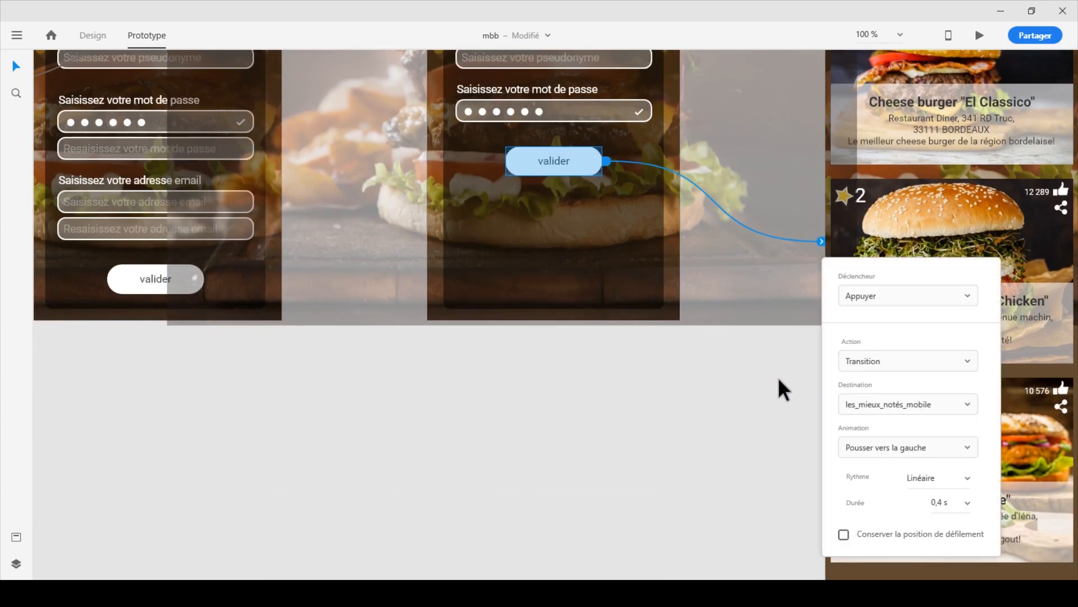
click(717, 467)
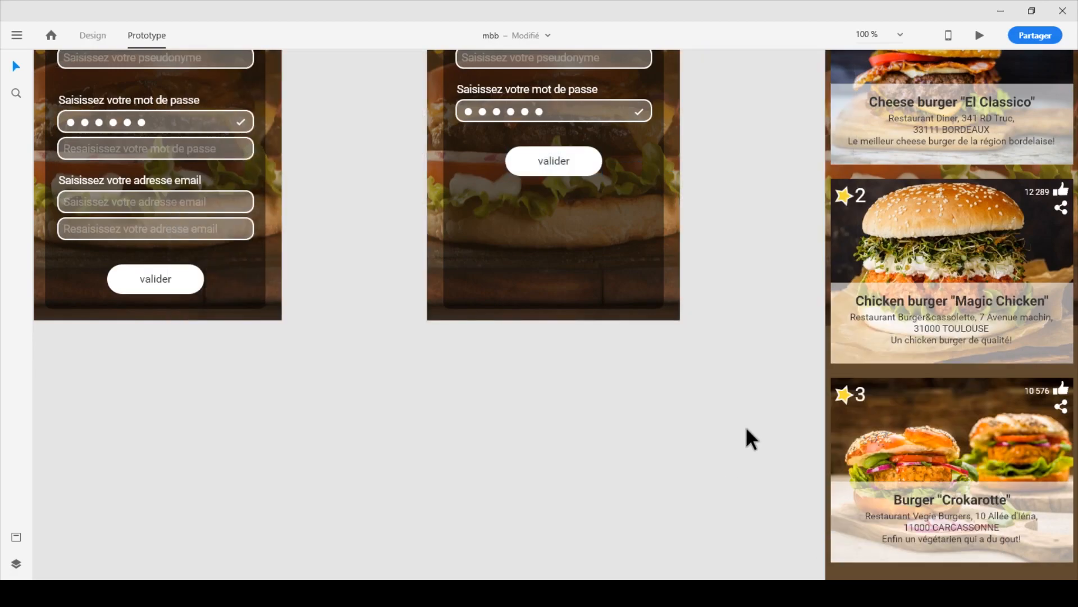
Step: Preview the login path through "connectez-vous" and "valider", and scroll through the "Les mieux notés" screen
scroll(747, 430, up, 5)
scroll(746, 426, up, 2)
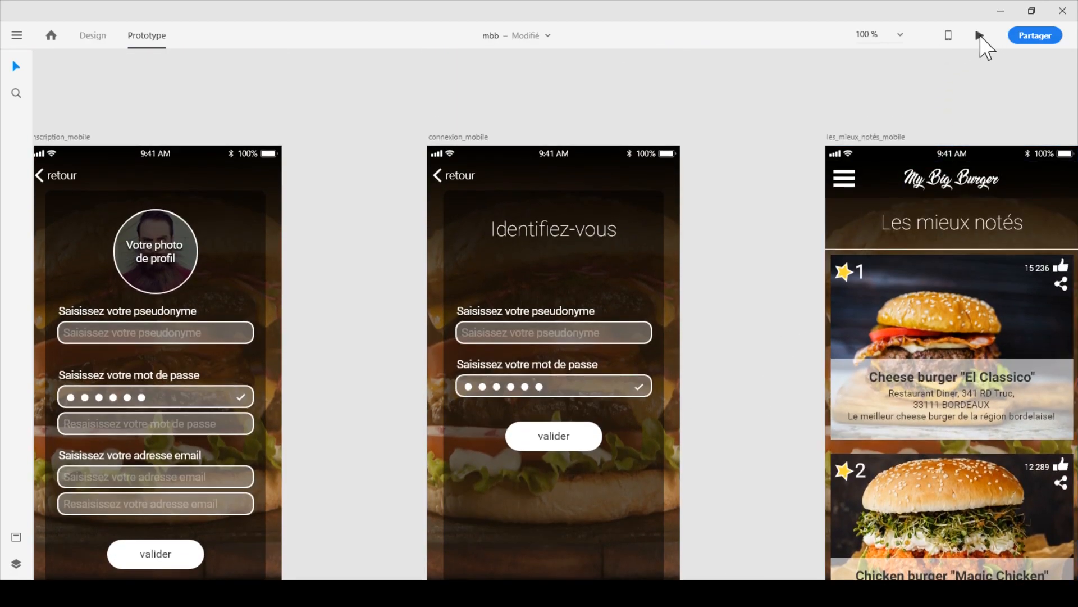
click(980, 35)
click(479, 411)
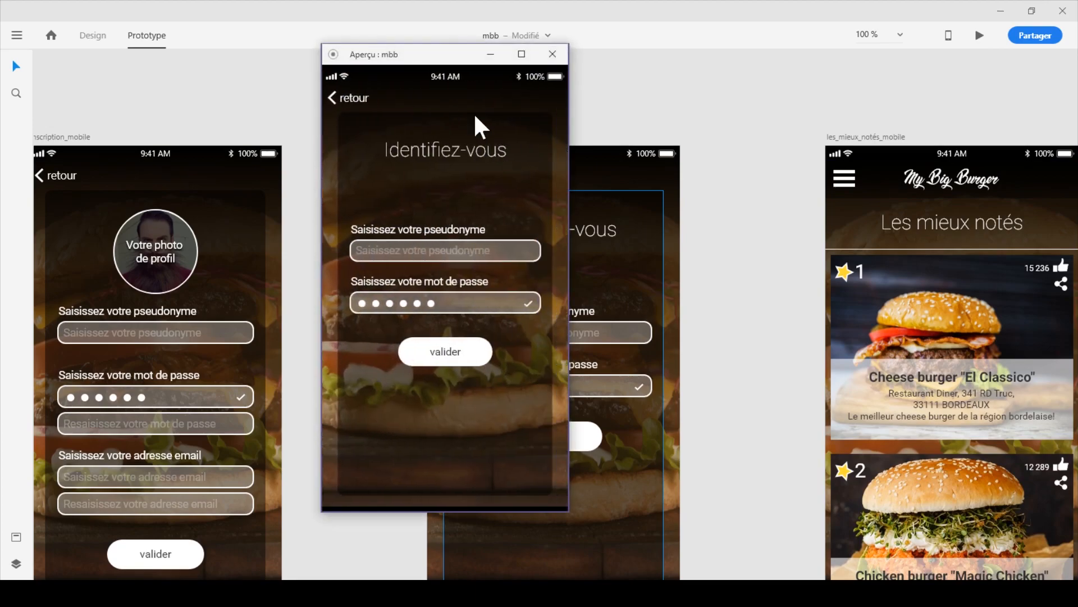
click(460, 359)
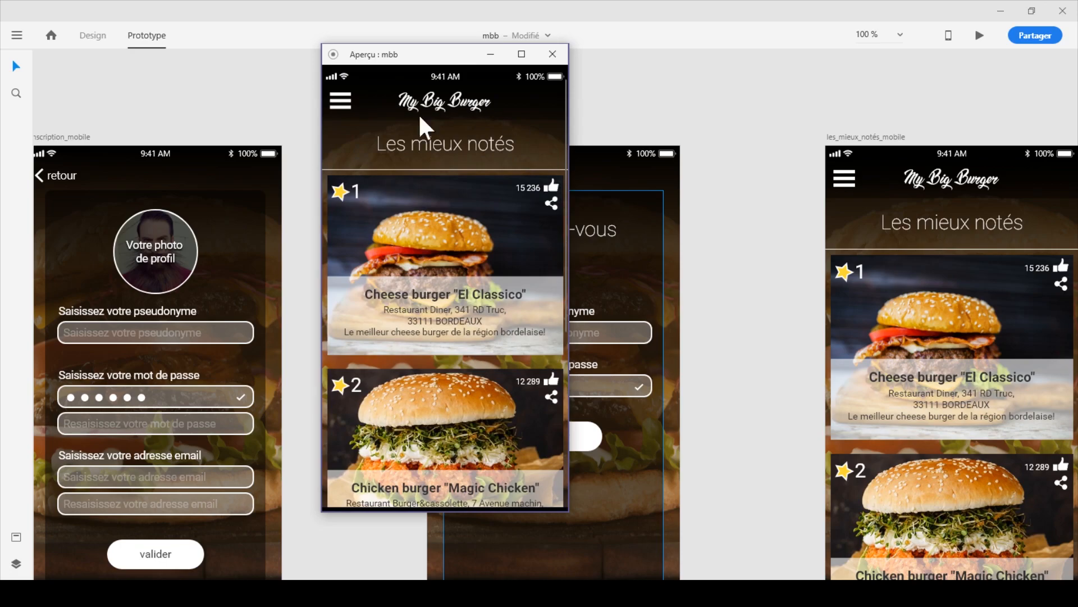
scroll(442, 355, down, 5)
scroll(440, 350, up, 5)
scroll(440, 350, down, 1)
scroll(441, 350, down, 3)
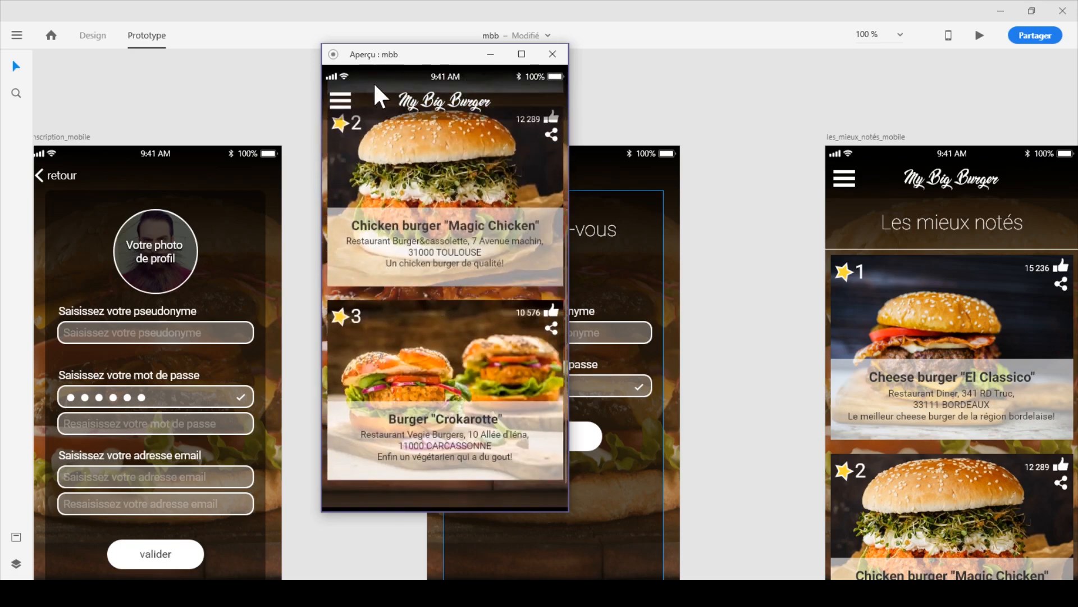
Step: Scroll the "Les mieux notés" screen up and down in the preview to check its header, and close the preview
scroll(461, 253, up, 4)
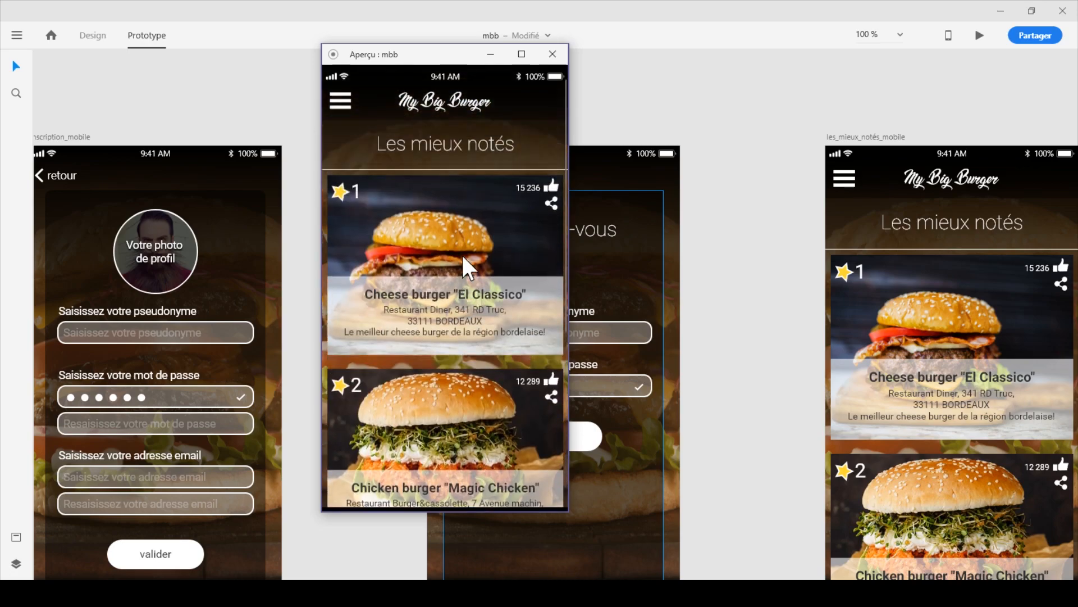
scroll(463, 255, down, 5)
scroll(461, 263, up, 4)
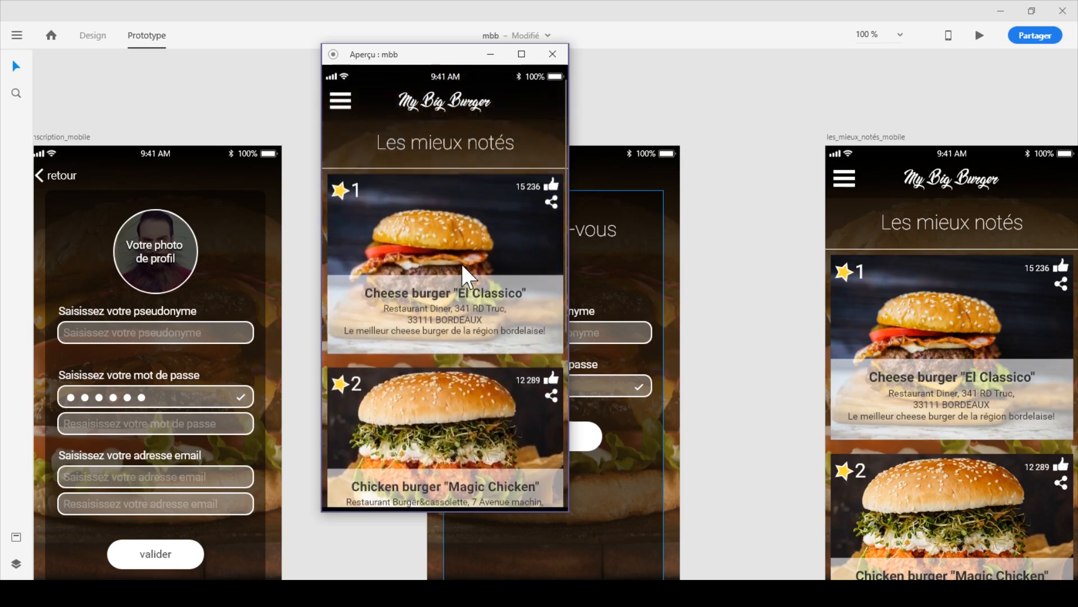
scroll(469, 288, down, 4)
scroll(464, 291, up, 4)
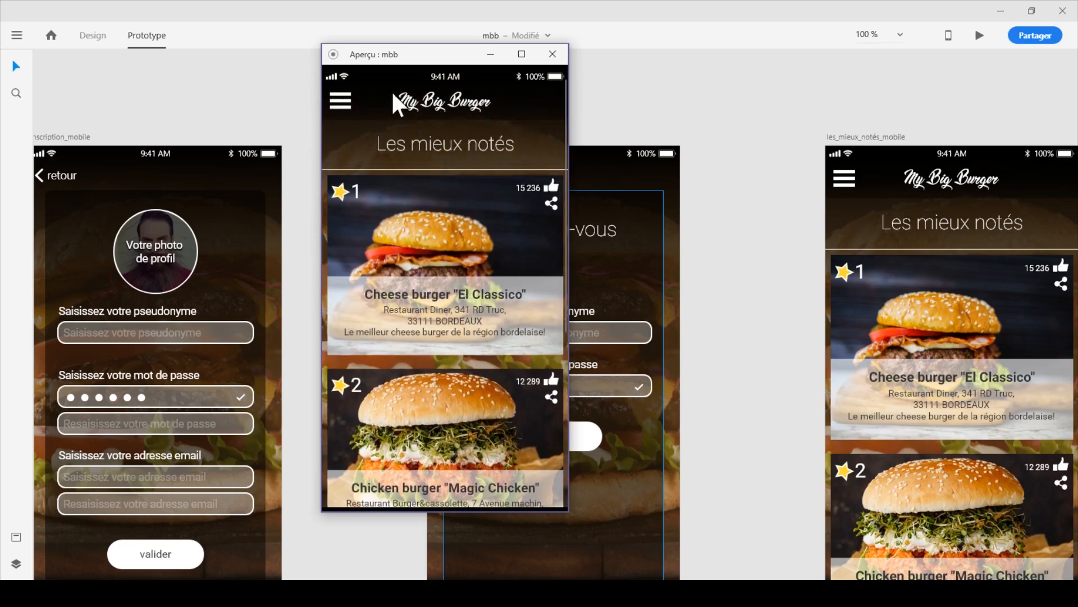
click(566, 49)
Step: Link the hamburger menu icon on les_mieux_notés_mobile to the menu_mobile artboard
drag(834, 222, 427, 279)
drag(577, 209, 496, 220)
drag(875, 306, 516, 299)
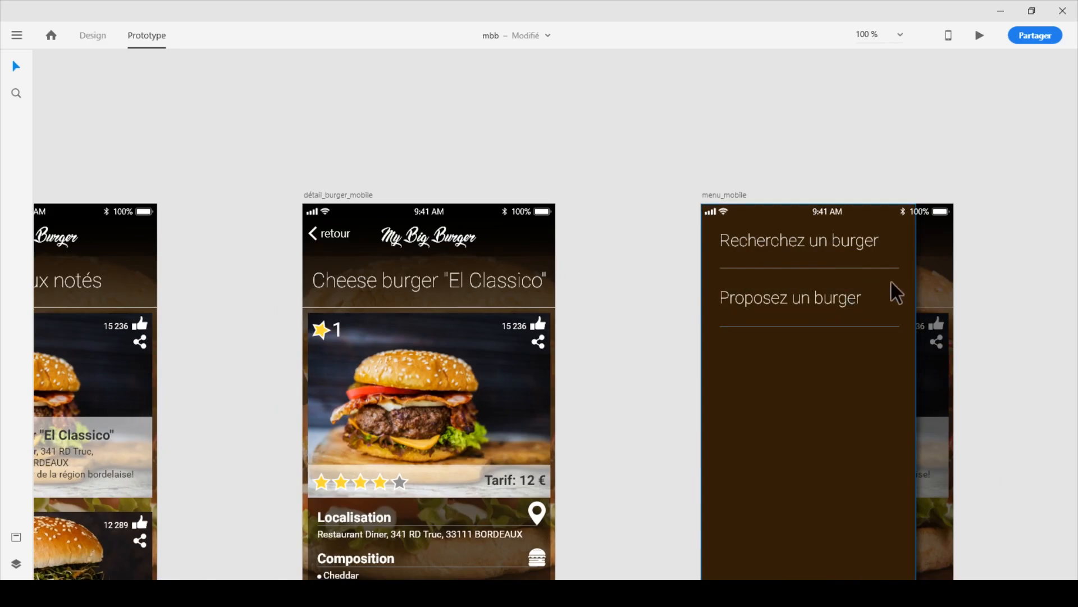
drag(663, 377, 894, 331)
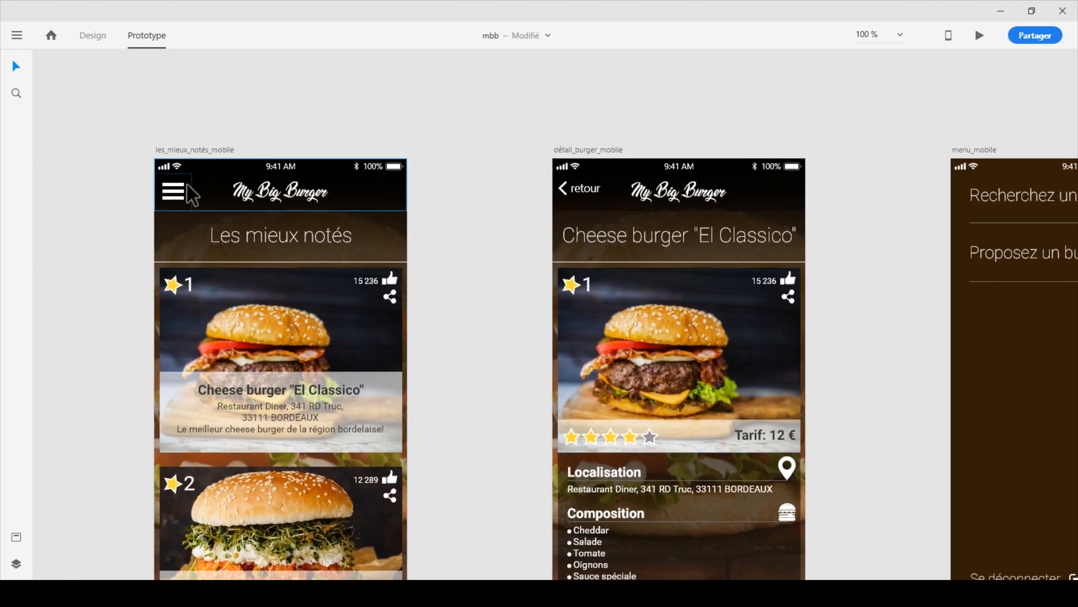
click(175, 198)
double_click(170, 189)
drag(196, 192, 194, 196)
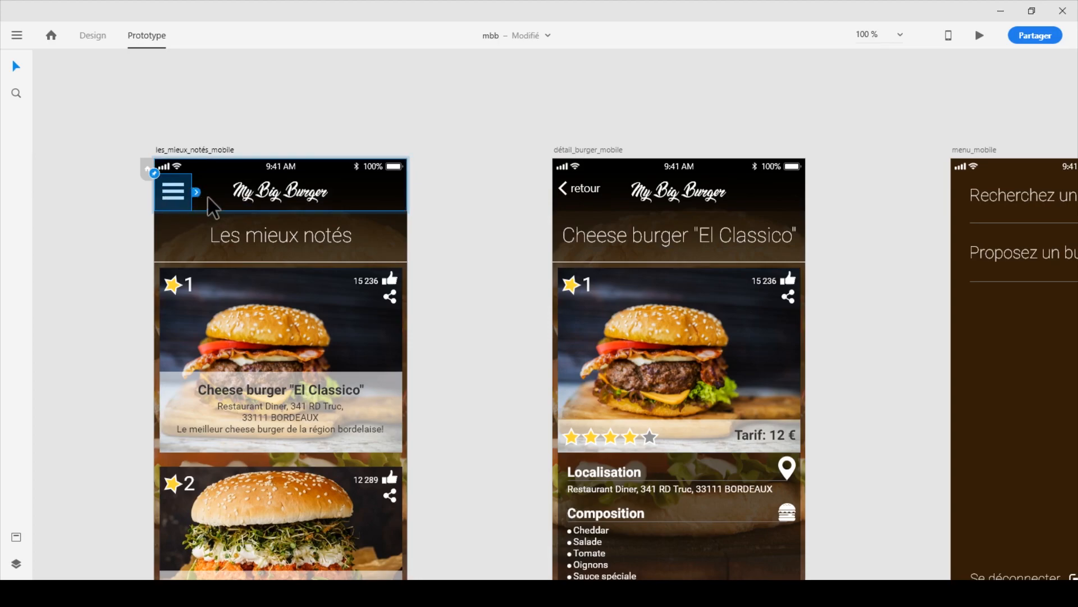
drag(198, 192, 697, 305)
Step: Try the Glisser vers la gauche animation on the hamburger icon's link and preview the menu opening
click(676, 338)
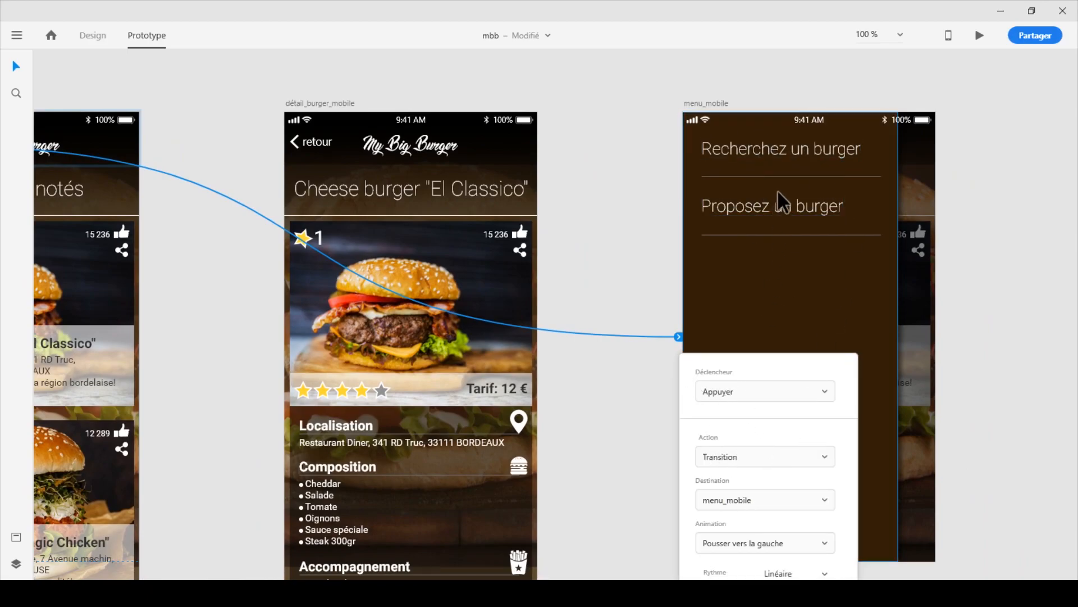
click(767, 540)
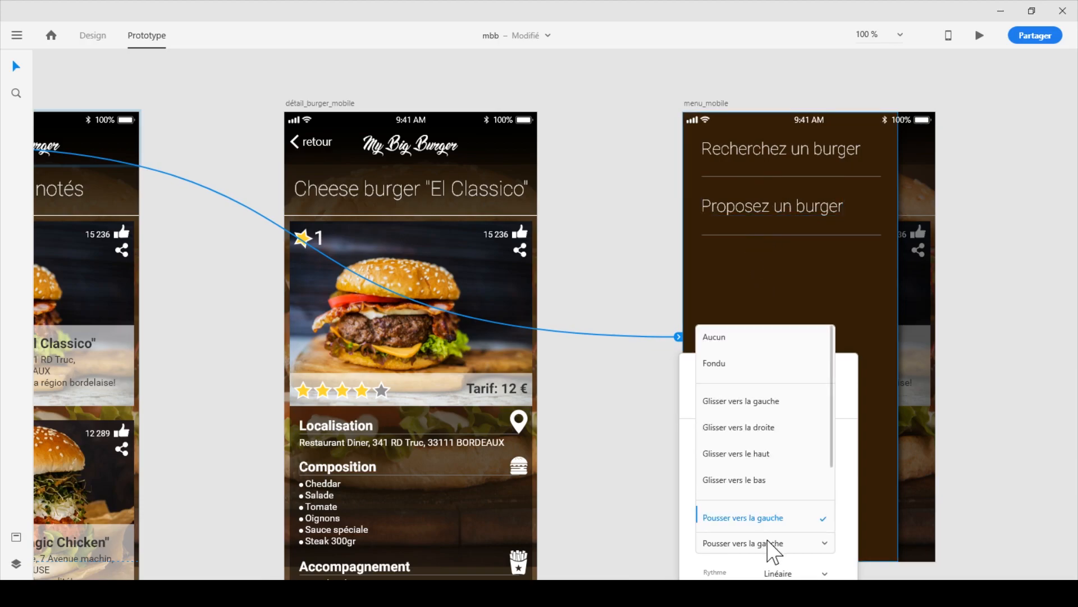
click(777, 411)
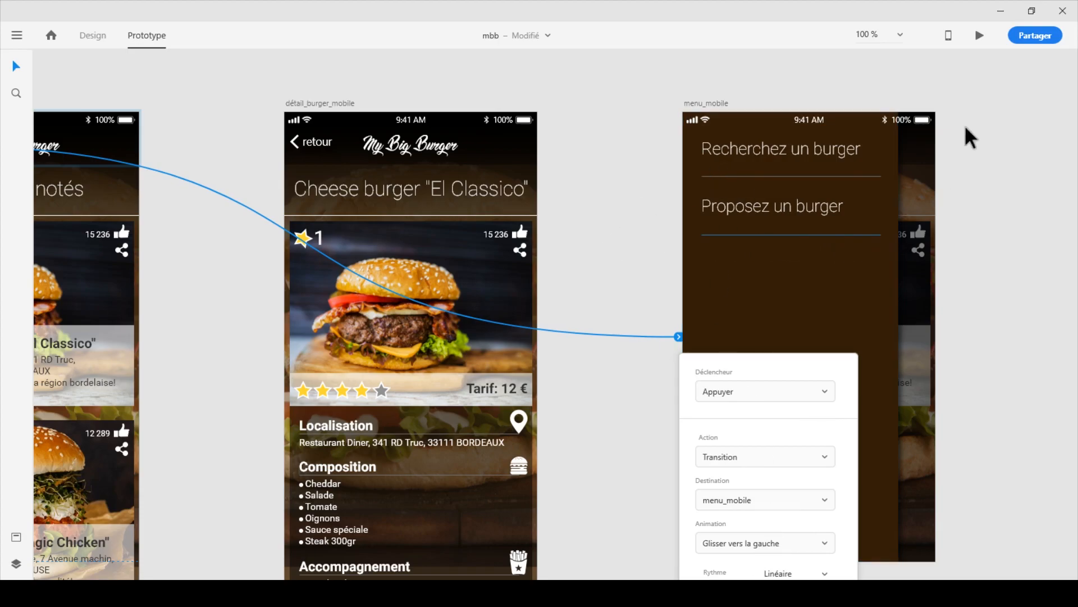
click(981, 34)
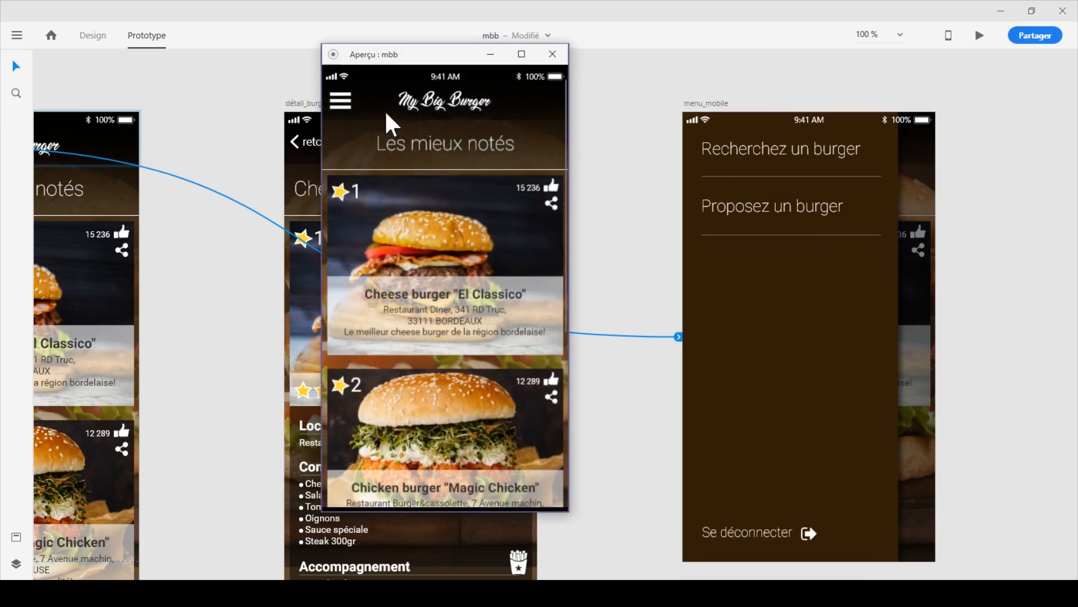
click(341, 105)
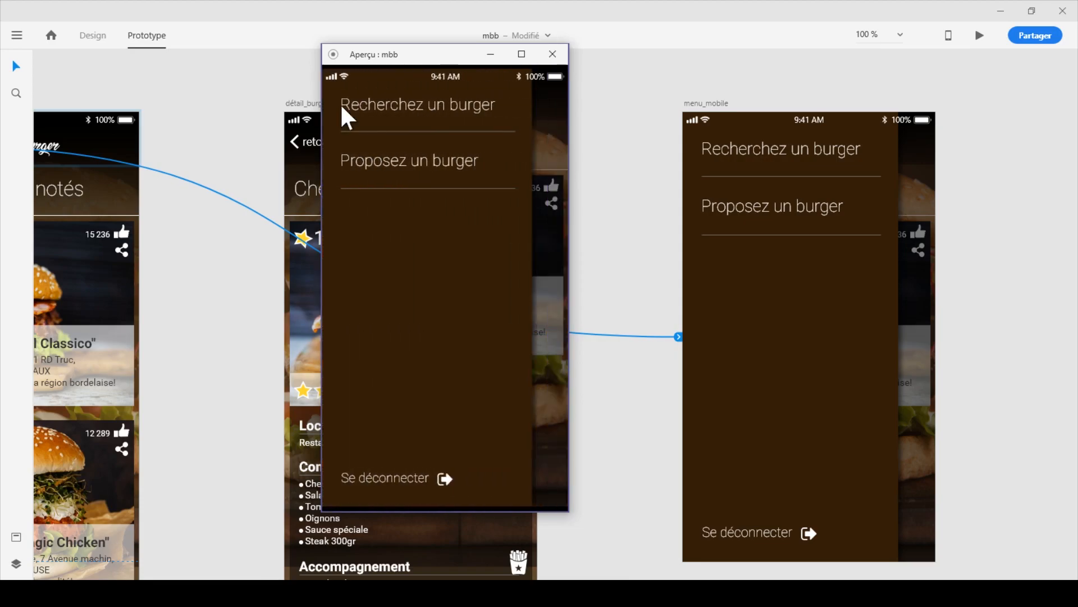
click(550, 54)
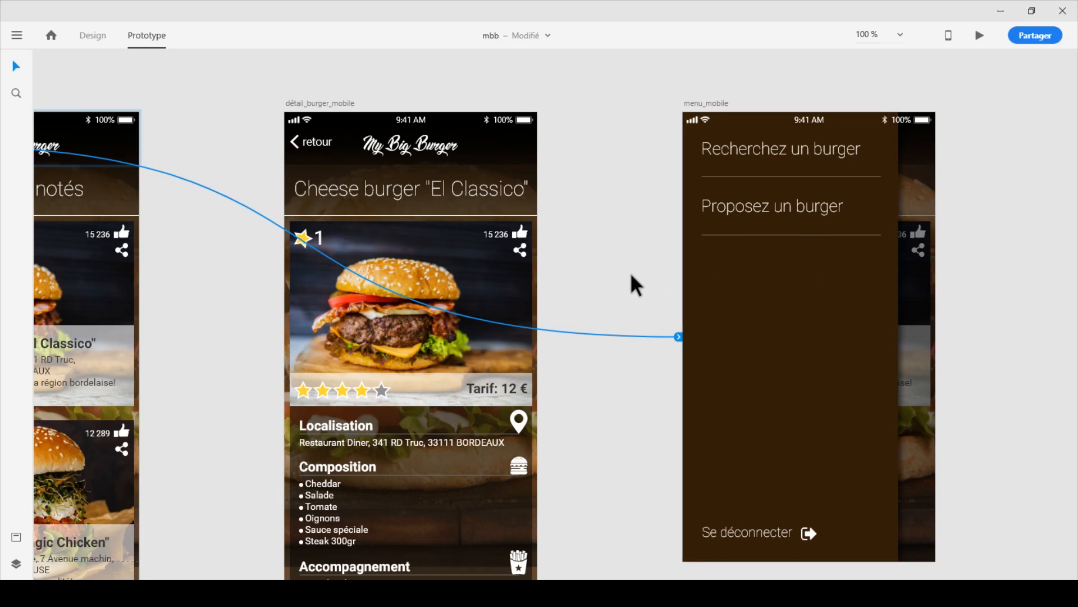
Step: Set the hamburger icon's link animation to Glisser vers la droite and preview the menu opening
click(679, 332)
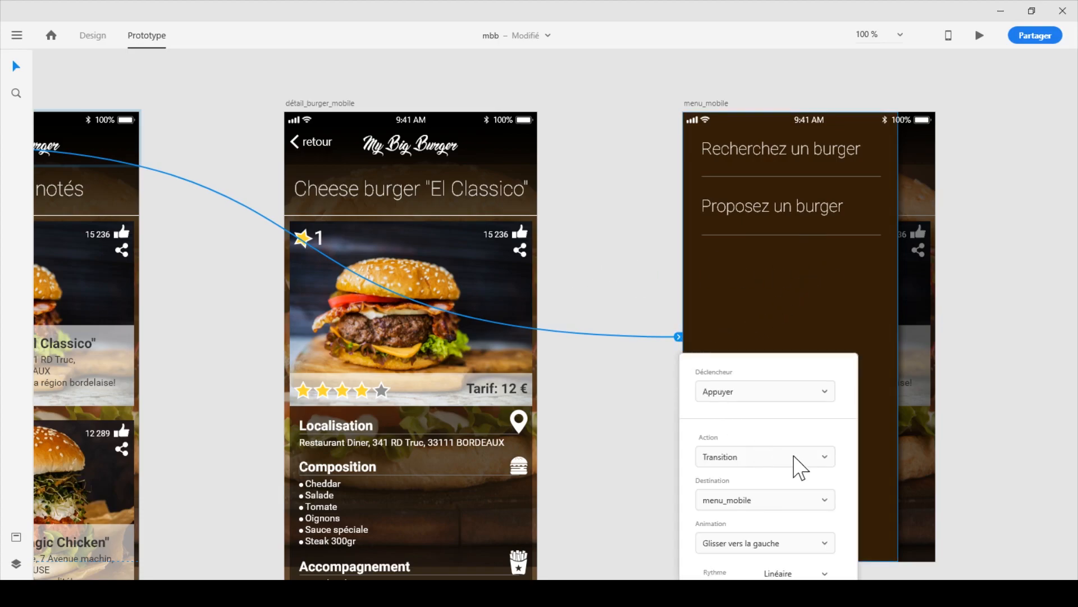
click(794, 543)
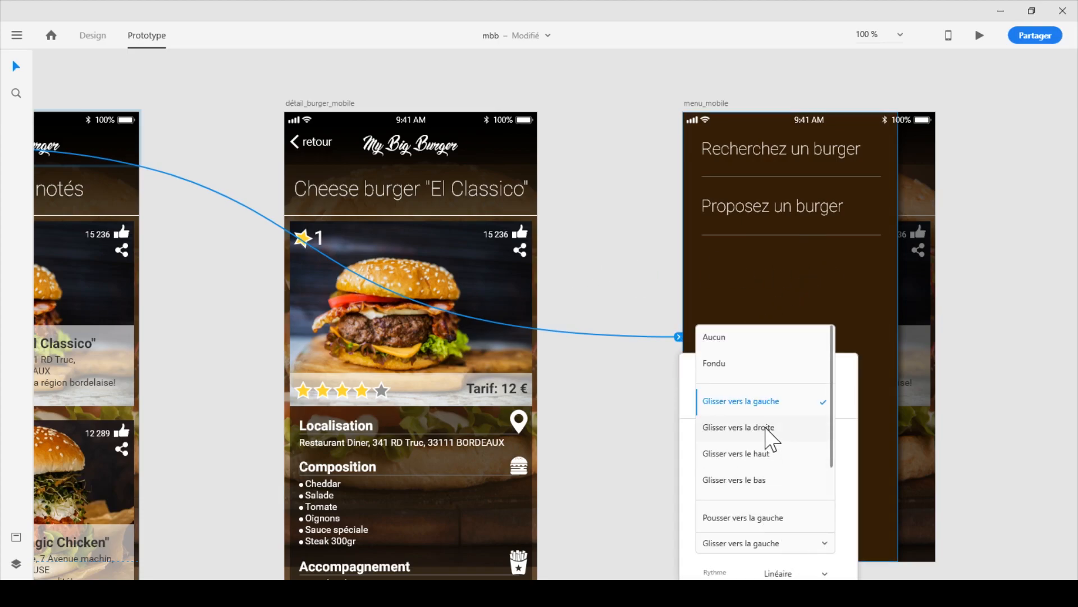
click(766, 428)
click(979, 35)
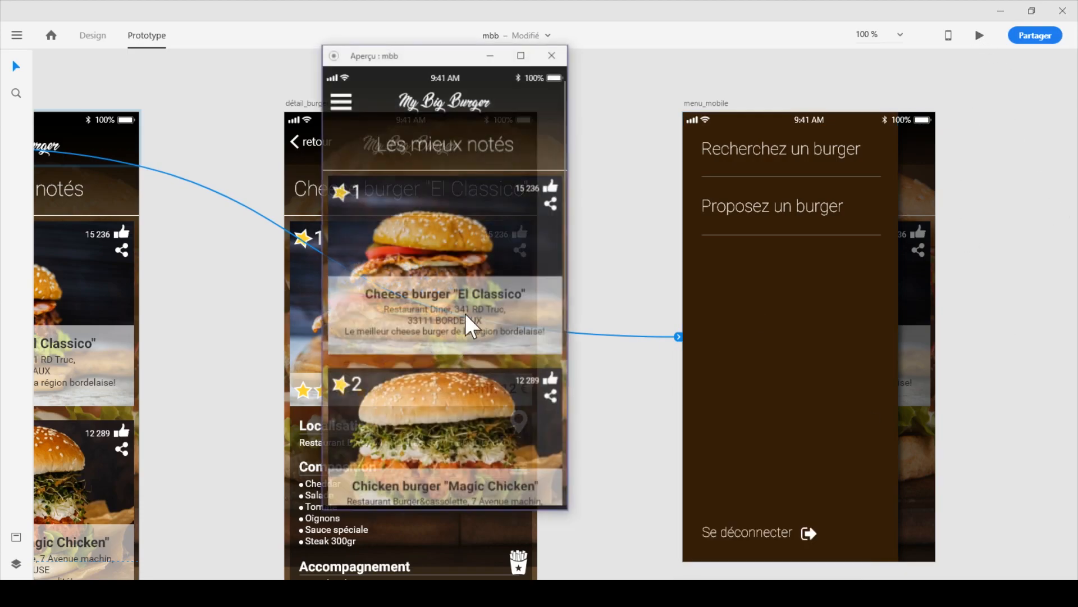
click(342, 105)
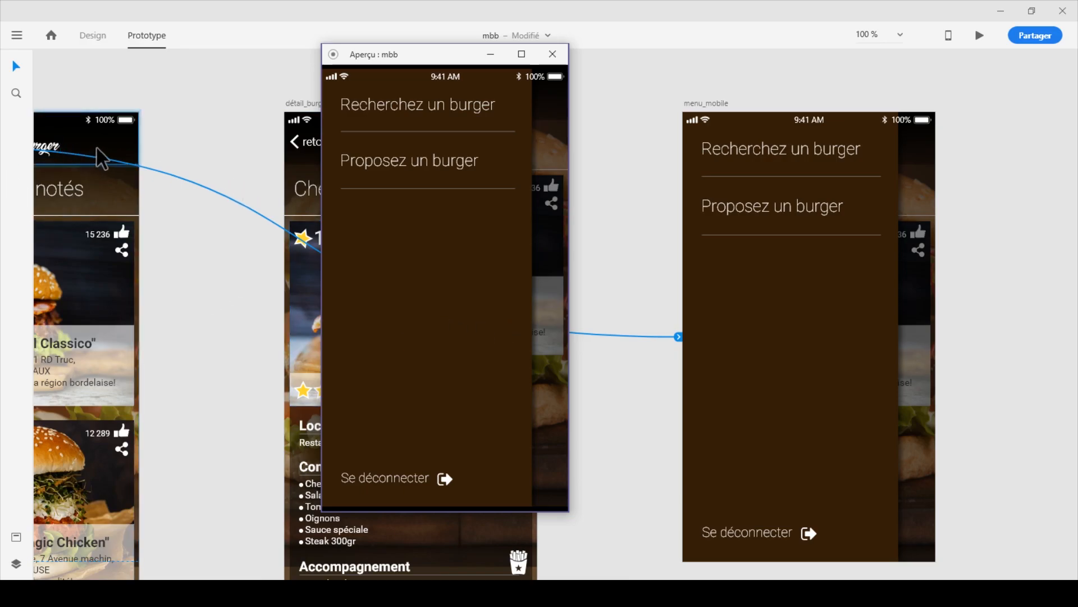
click(551, 55)
Step: Link the brown menu panel on menu_mobile back to the les_mieux_notés_mobile artboard
click(773, 334)
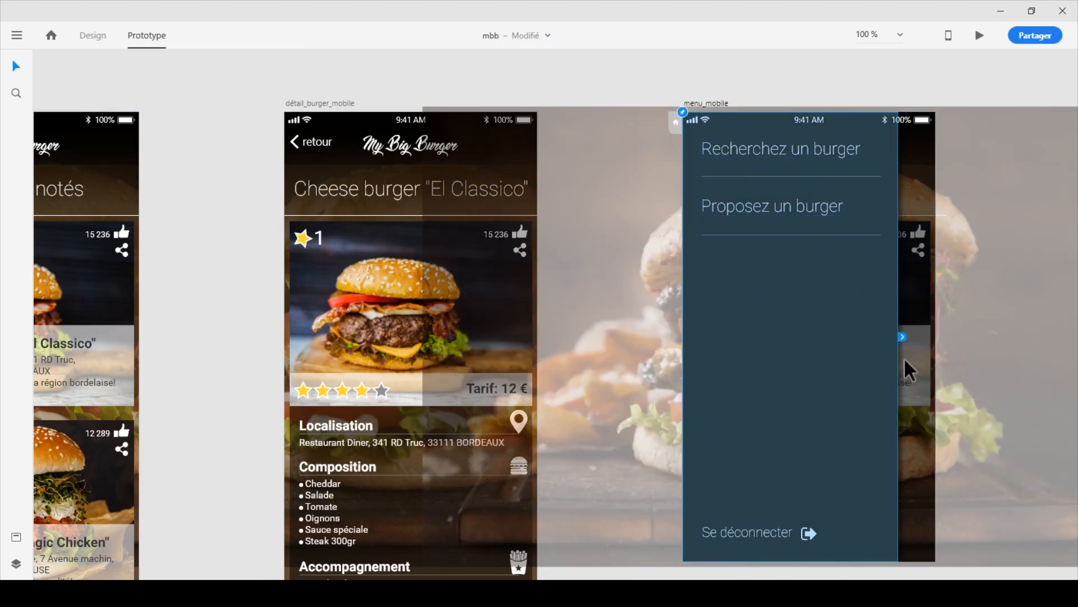
drag(897, 336, 107, 164)
scroll(235, 352, down, 2)
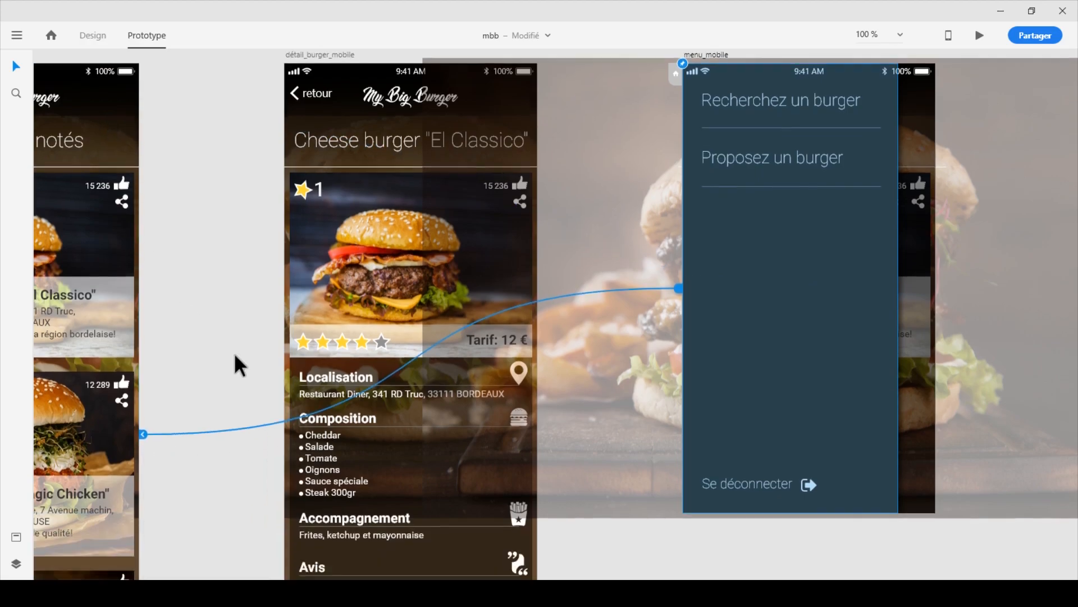
scroll(232, 353, down, 2)
Step: Try the Faire glisser trigger on the menu panel's link to les_mieux_notés_mobile, combined with the Transition action
click(193, 393)
click(188, 440)
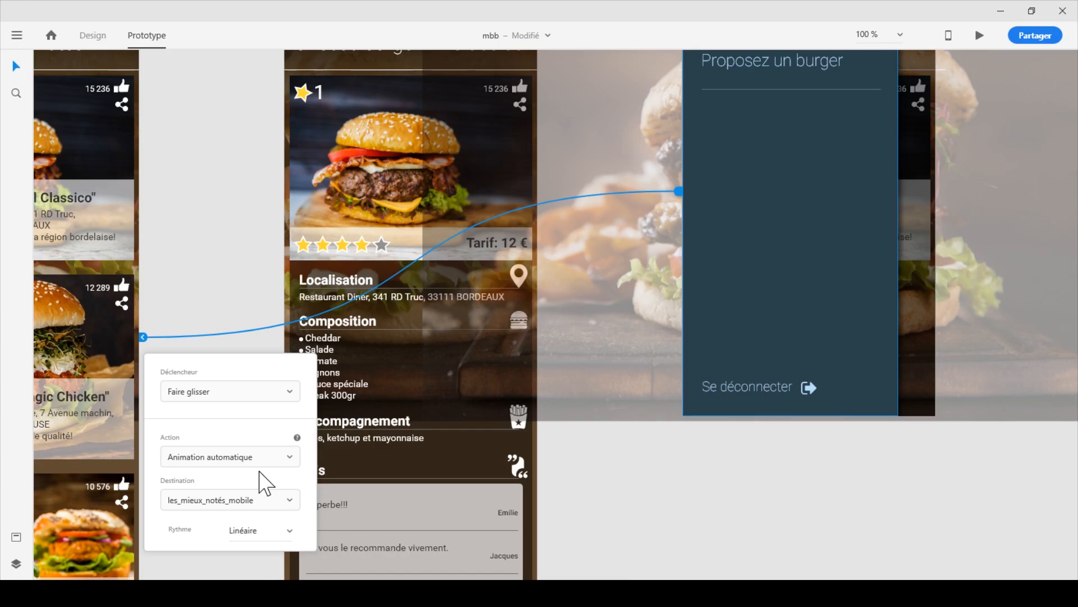
click(264, 471)
click(224, 327)
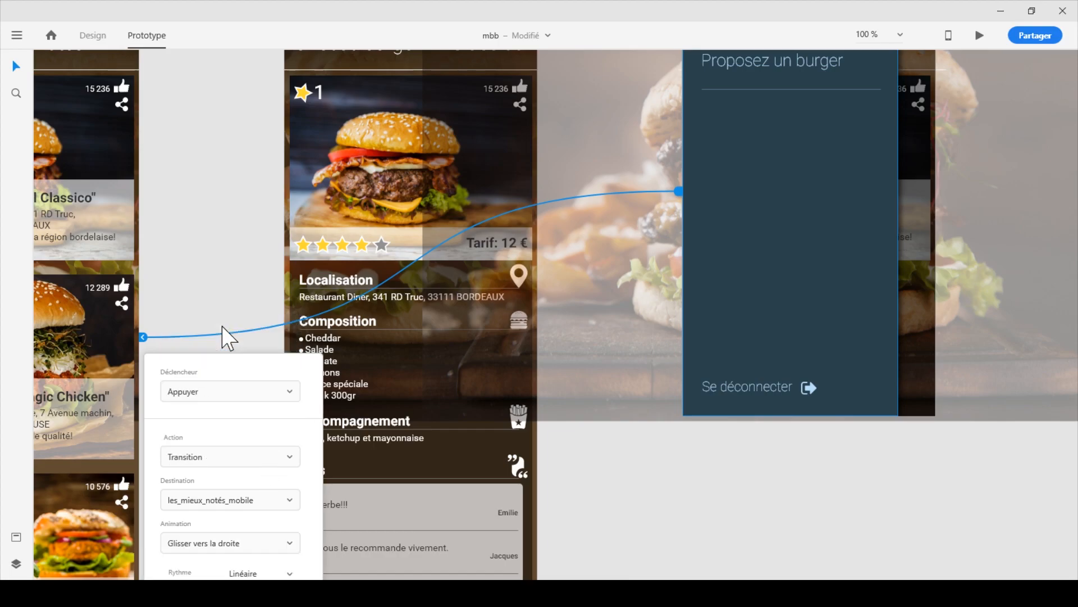
click(245, 396)
click(207, 442)
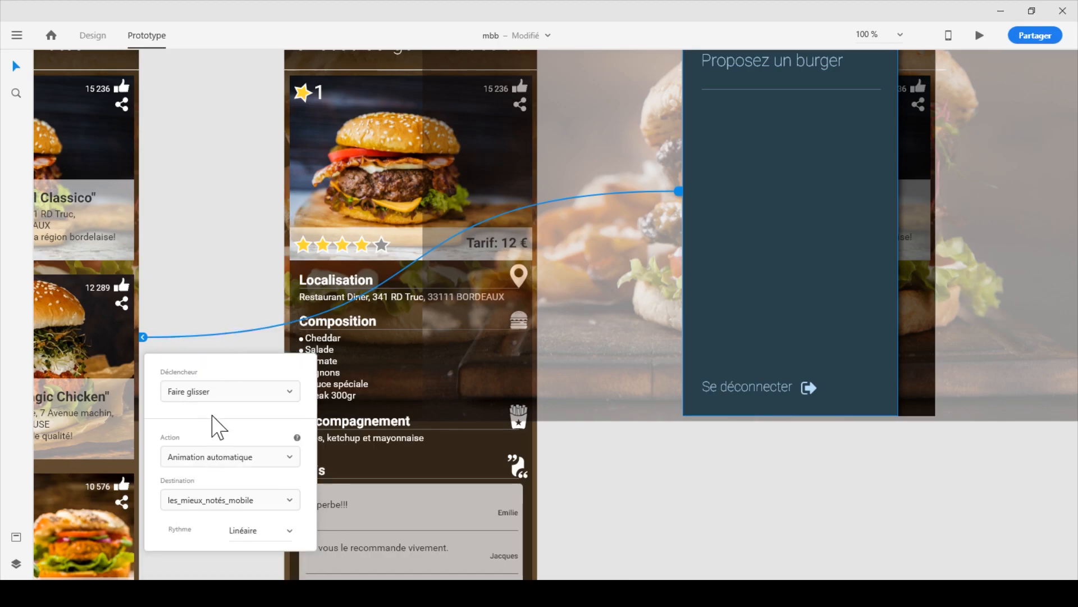
click(195, 457)
click(160, 484)
Step: Preview opening the menu from its icon and returning to "Les mieux notés" several times, and close the preview
click(979, 36)
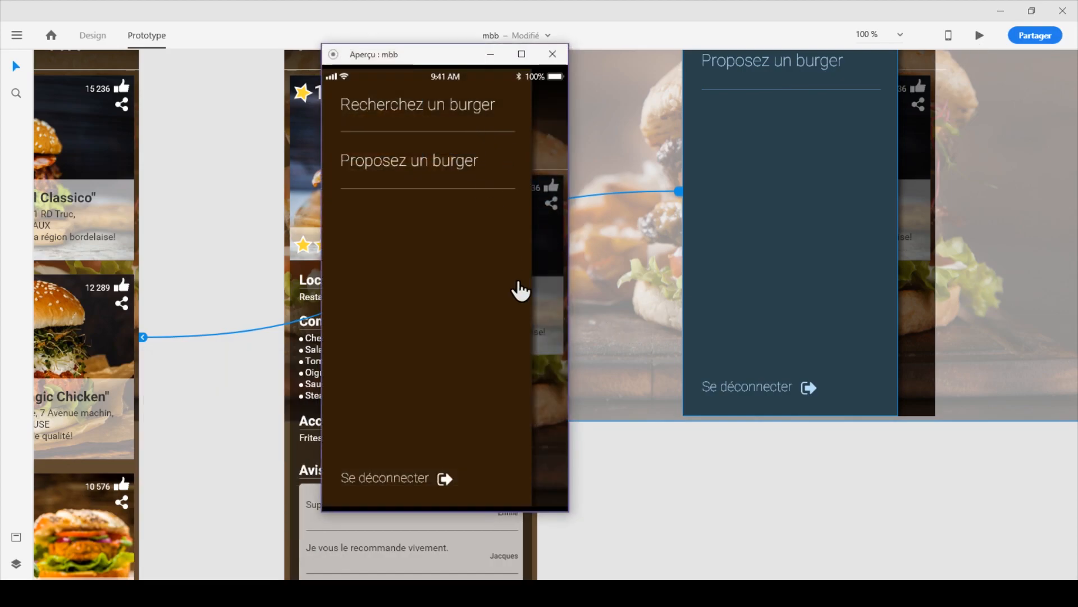
click(520, 290)
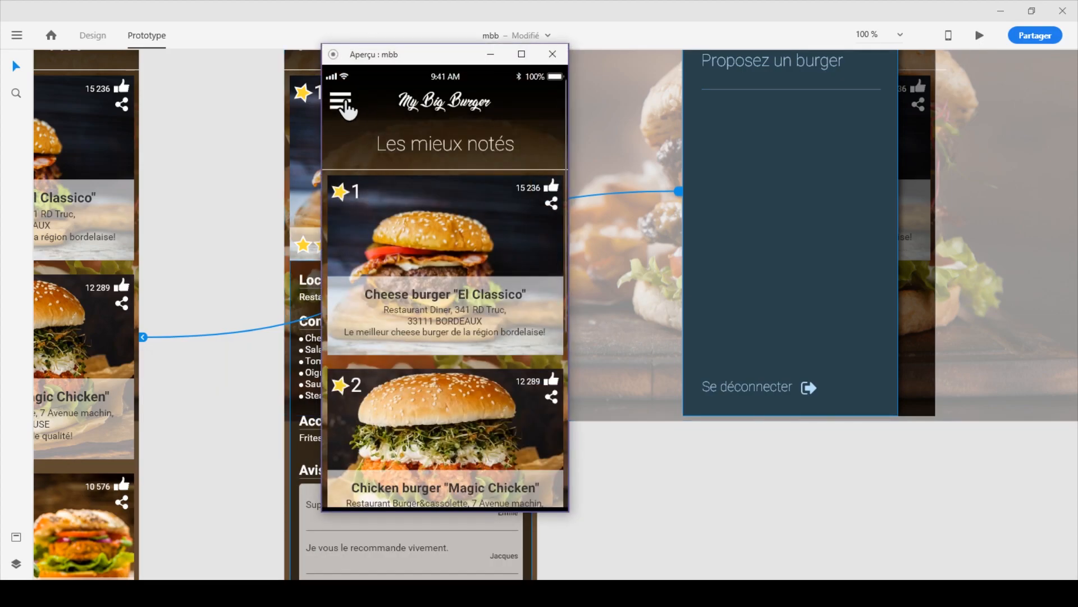
click(343, 103)
click(537, 386)
click(342, 104)
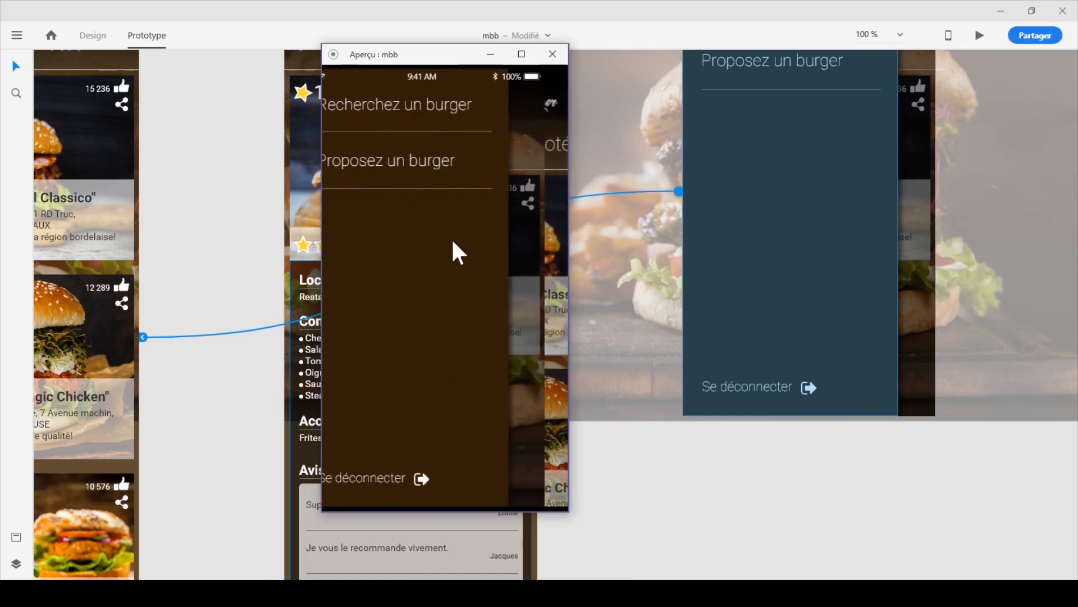
click(519, 351)
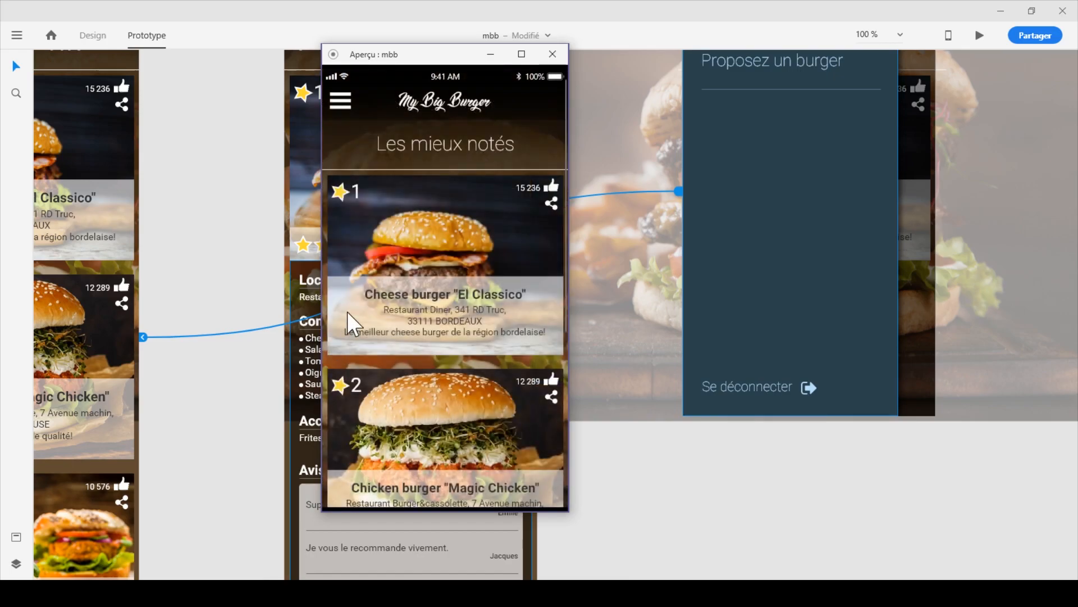
click(553, 54)
Step: Look over the artboards from menu_mobile back to connexion_mobile and inspect the link of its "valider" button
scroll(710, 428, up, 3)
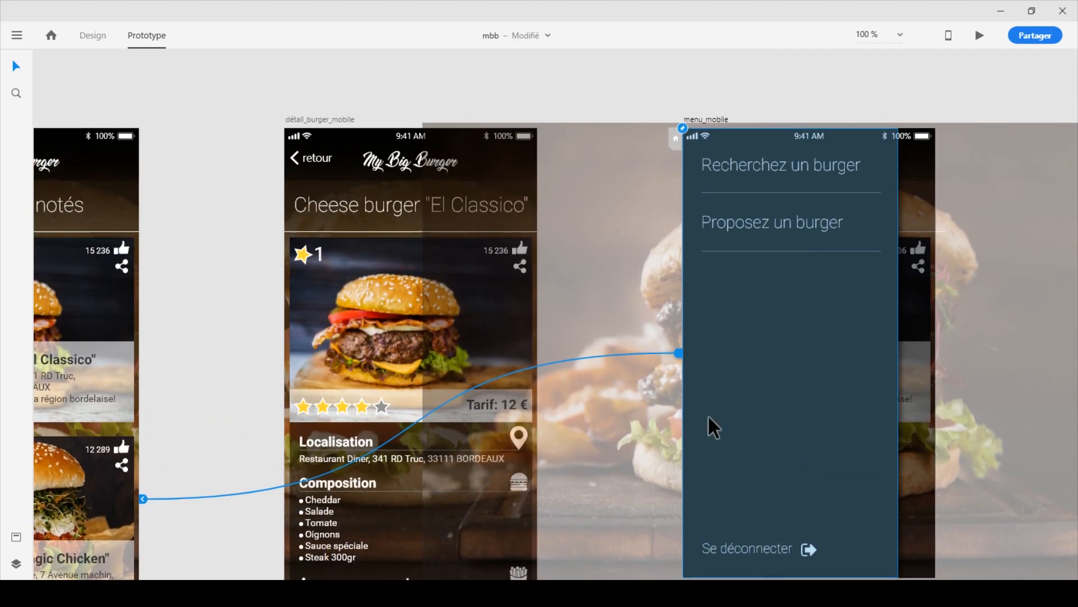
scroll(713, 428, down, 2)
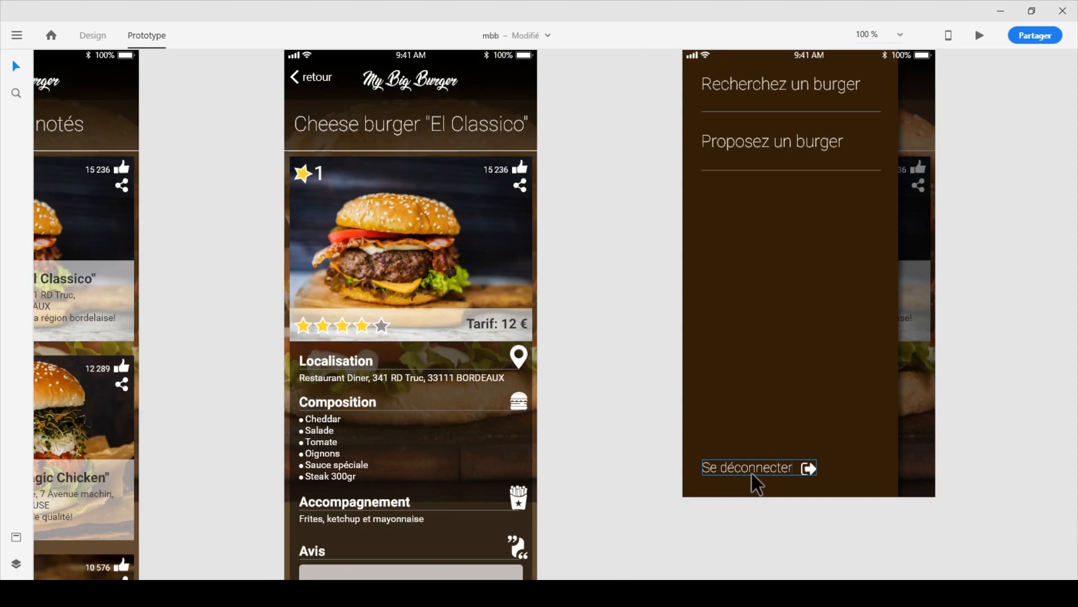
scroll(754, 480, up, 2)
scroll(504, 423, down, 5)
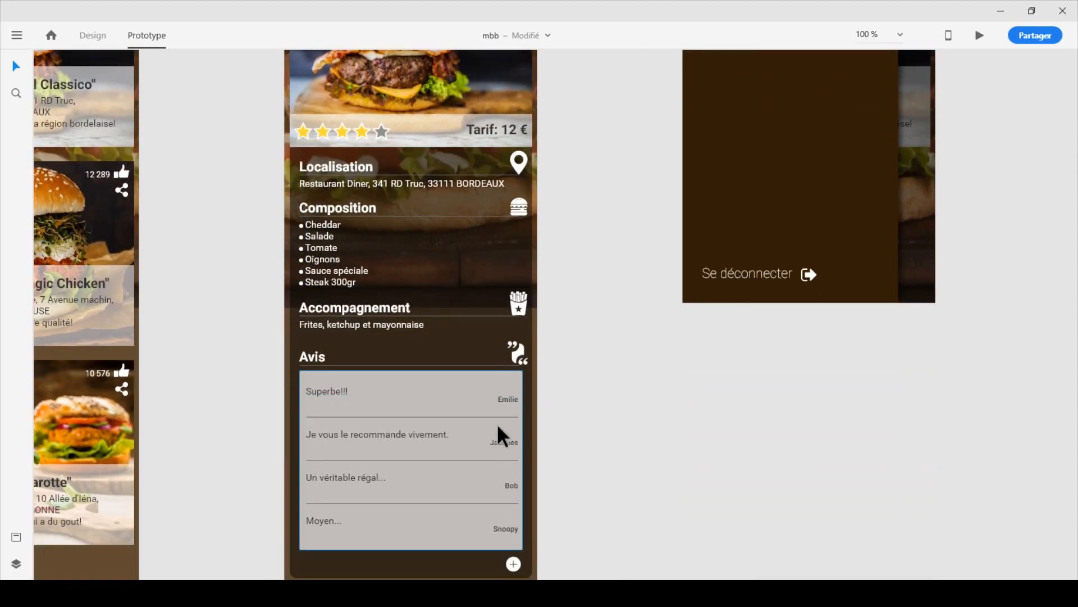
drag(348, 407, 696, 378)
drag(385, 352, 765, 361)
drag(454, 238, 615, 451)
click(521, 338)
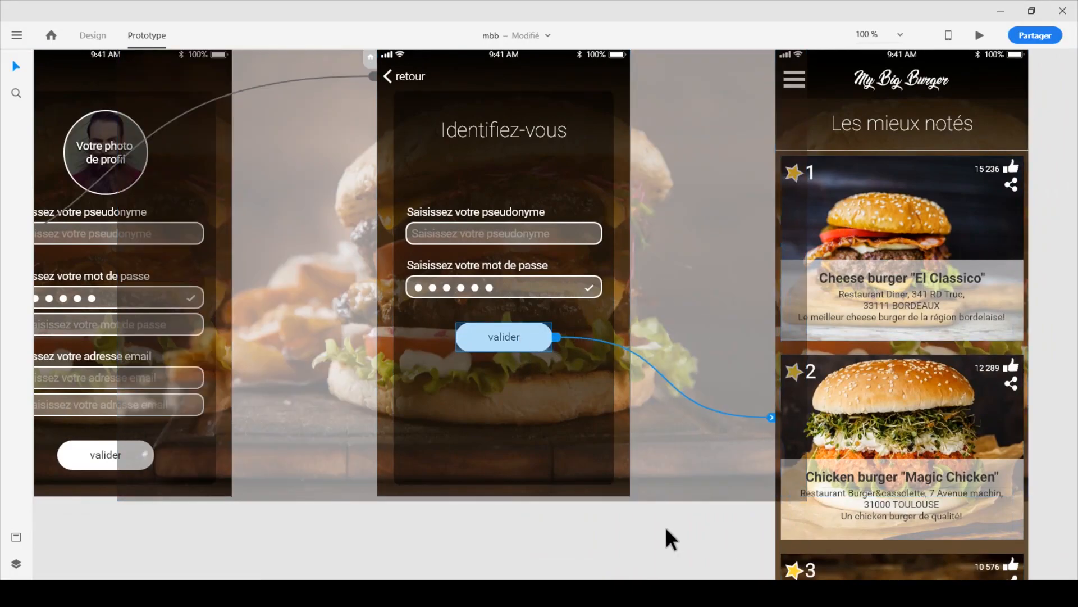
click(641, 539)
scroll(642, 539, up, 3)
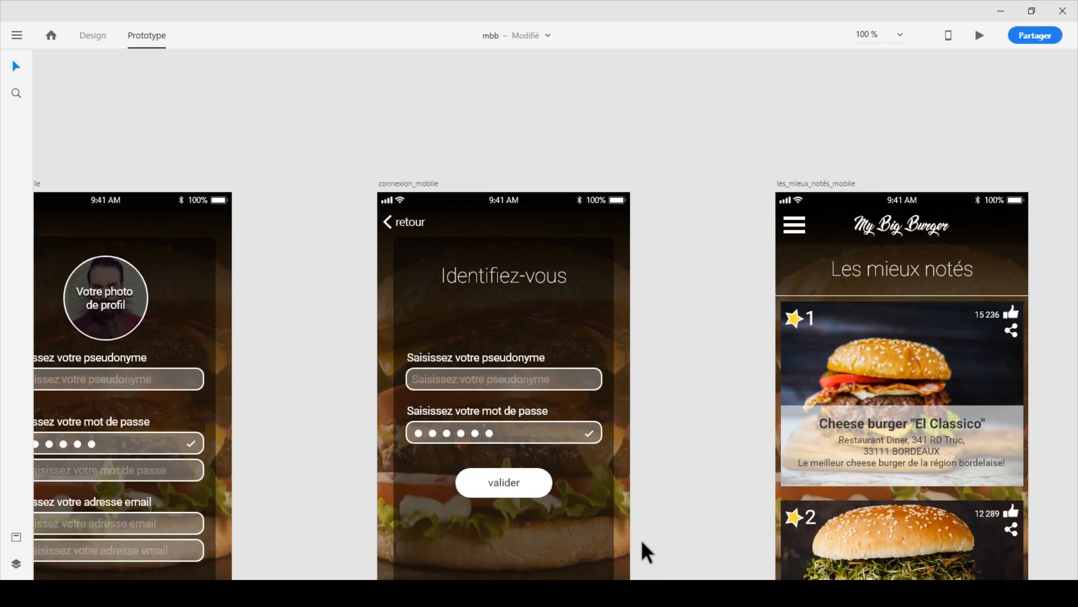
Step: Zoom out to 25 % to view the mobile artboards together and examine the links of accueil_mobile
key(ctrl+minus)
key(ctrl+minus)
key(ctrl+minus)
key(ctrl+minus)
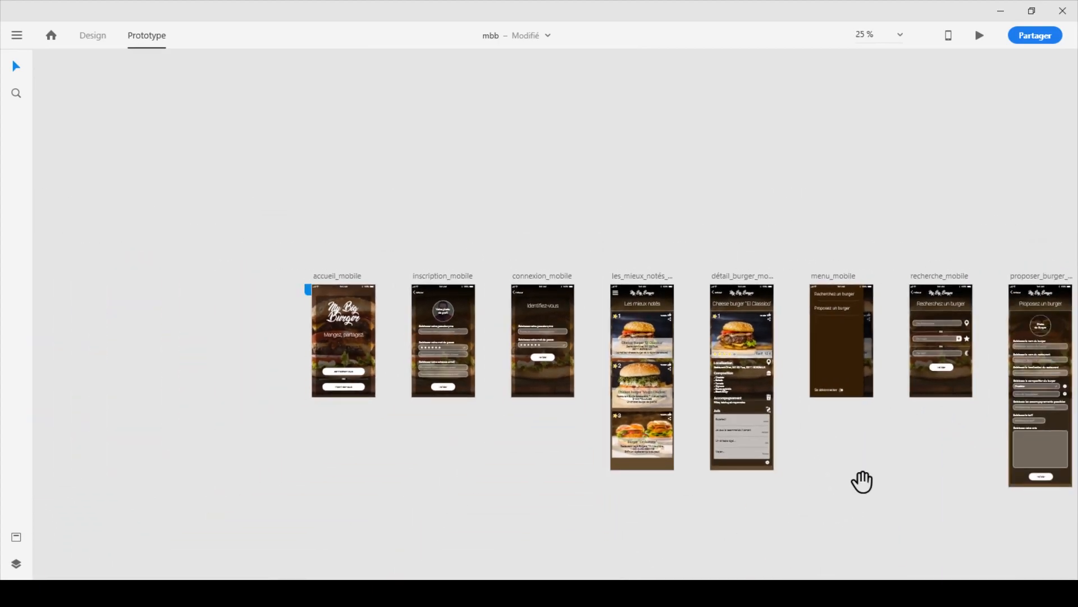
drag(861, 483, 773, 466)
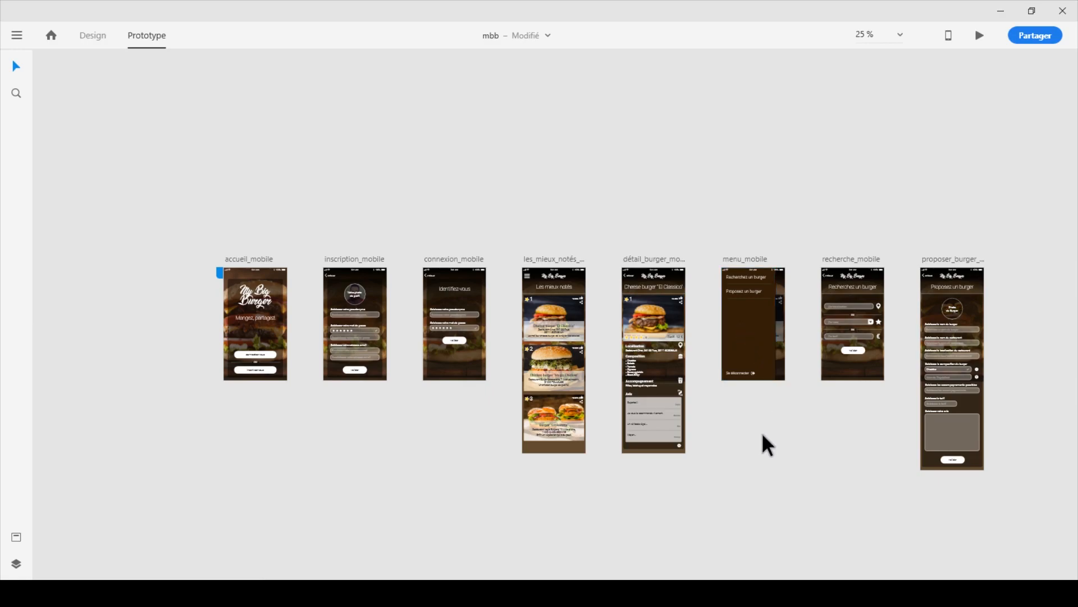
drag(542, 306, 608, 320)
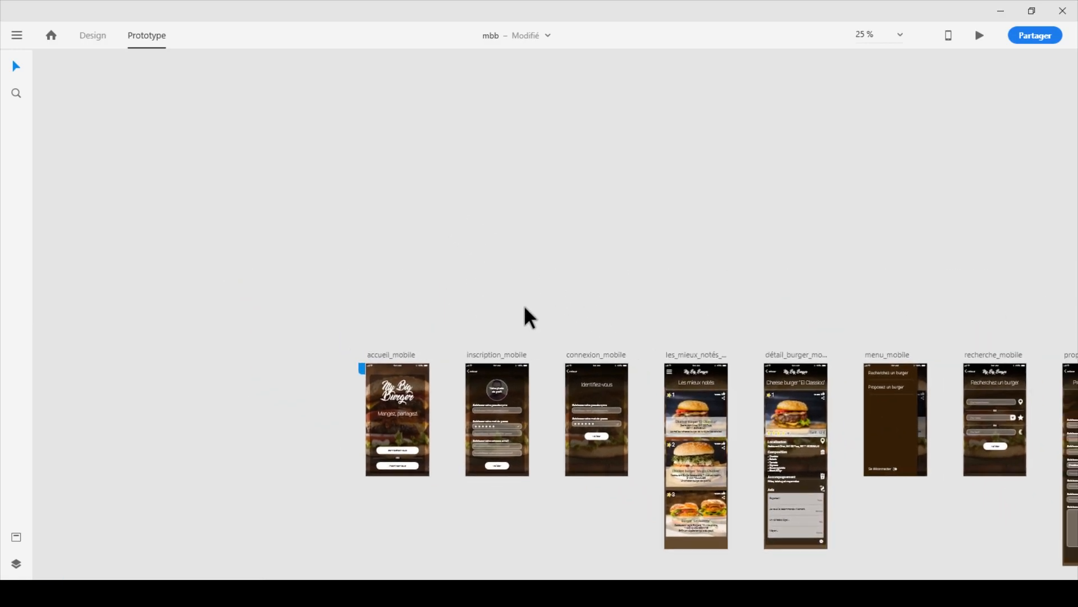
click(395, 355)
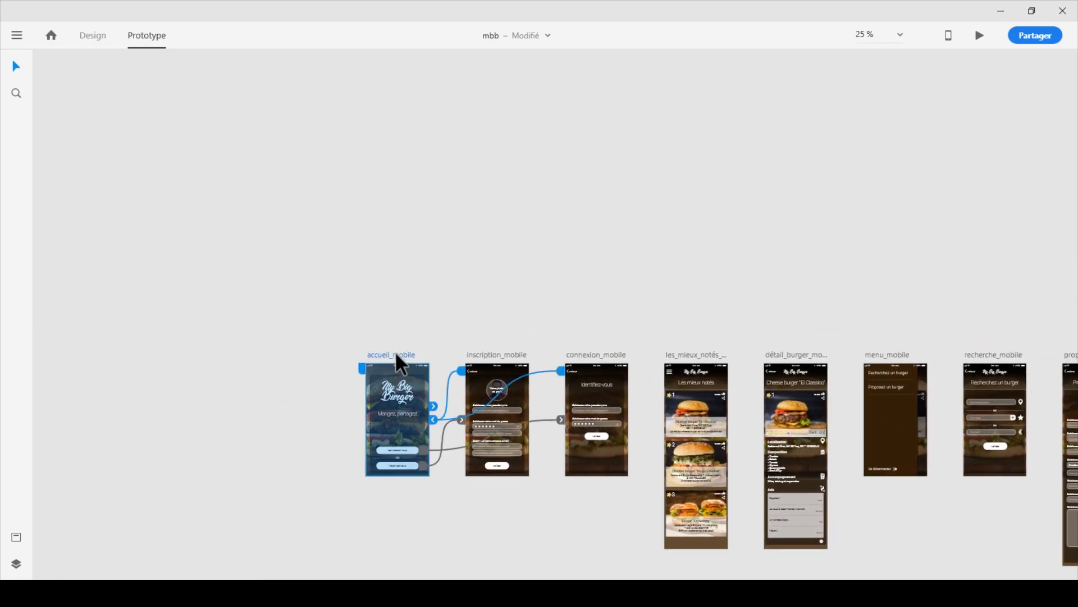
click(141, 190)
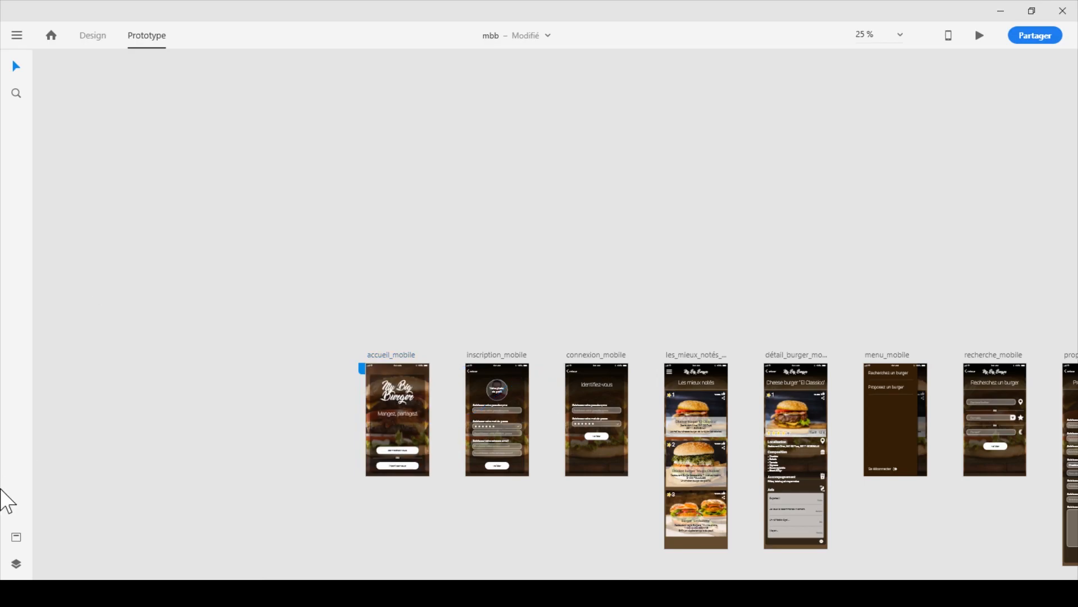
Step: Add a blank iPhone 6/7/8 artboard above accueil_mobile and place a duplicate of it alongside
click(94, 36)
click(16, 227)
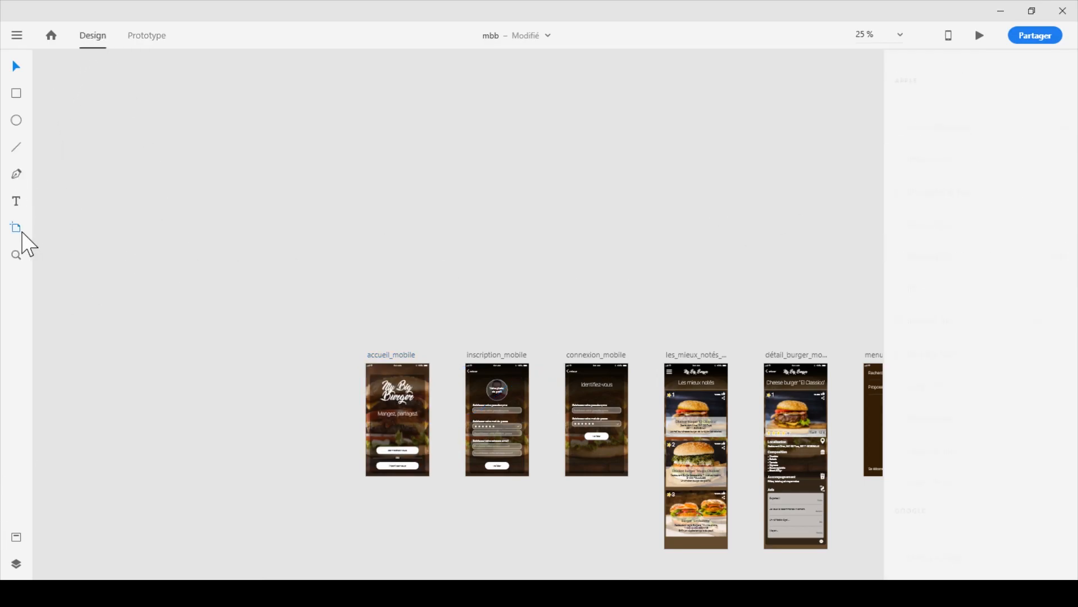
click(349, 222)
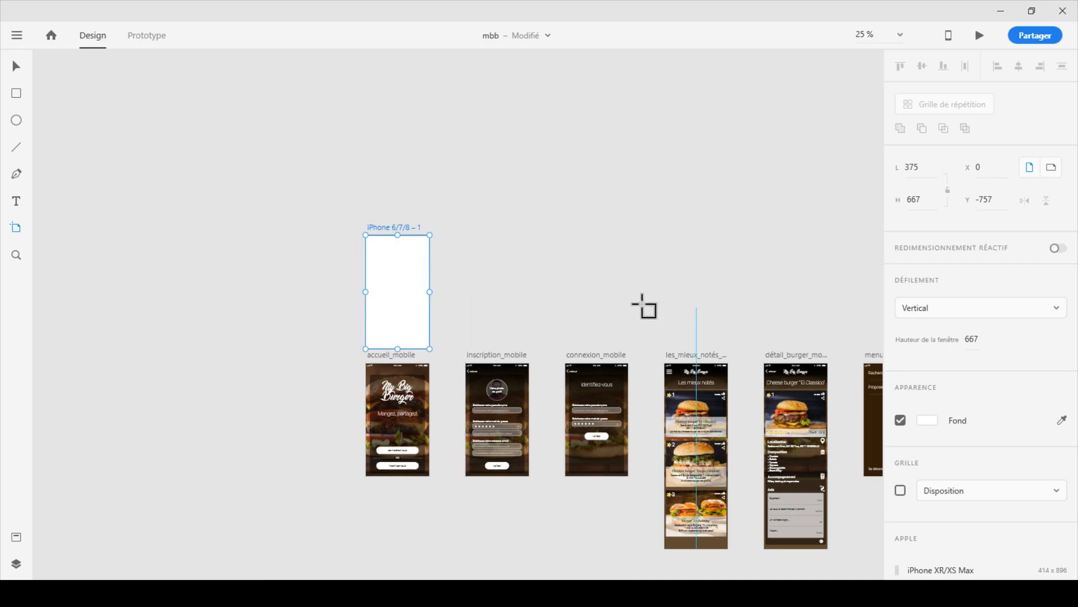
click(15, 66)
click(311, 240)
drag(395, 286, 392, 259)
key(ctrl+equal)
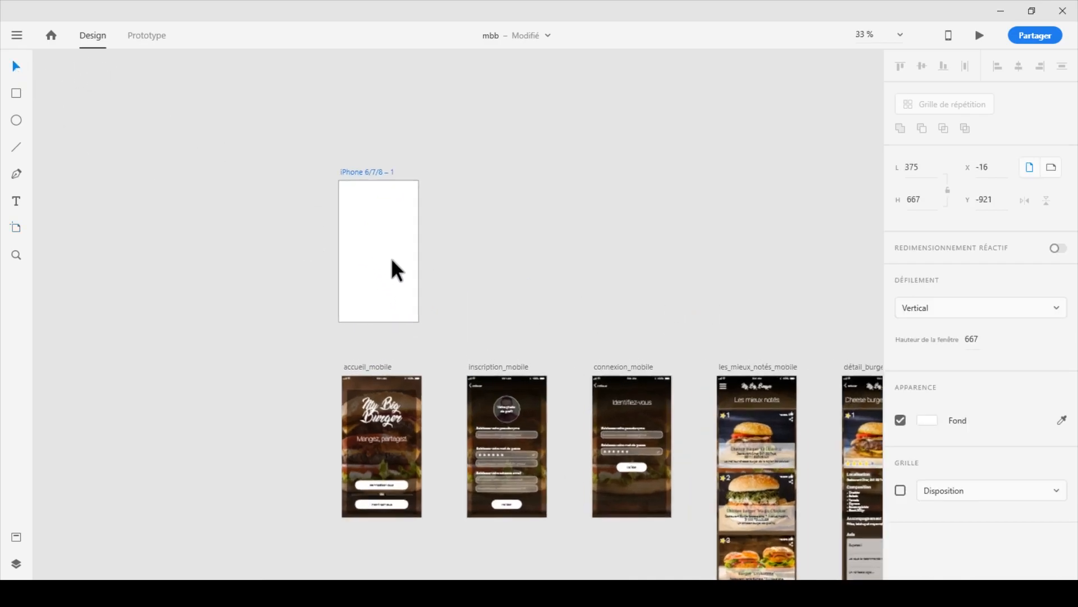
drag(377, 249, 365, 315)
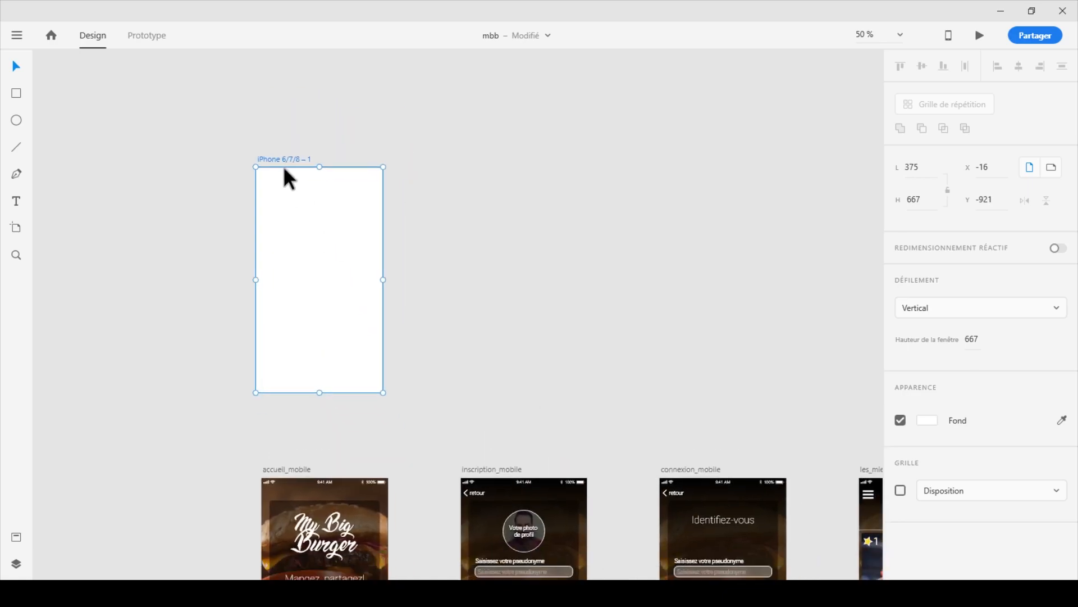
drag(283, 163, 458, 162)
click(624, 221)
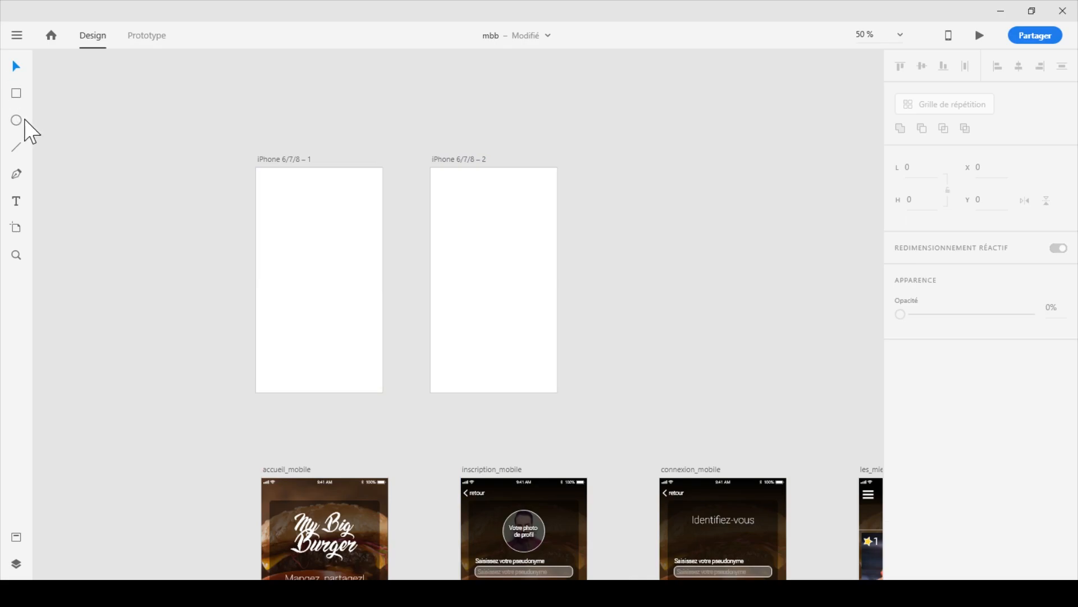
Step: Draw a borderless rectangle about 208 × 60 in iPhone 6/7/8 – 1 and give it a black shadow at 40 % opacity
click(17, 94)
drag(284, 284, 354, 304)
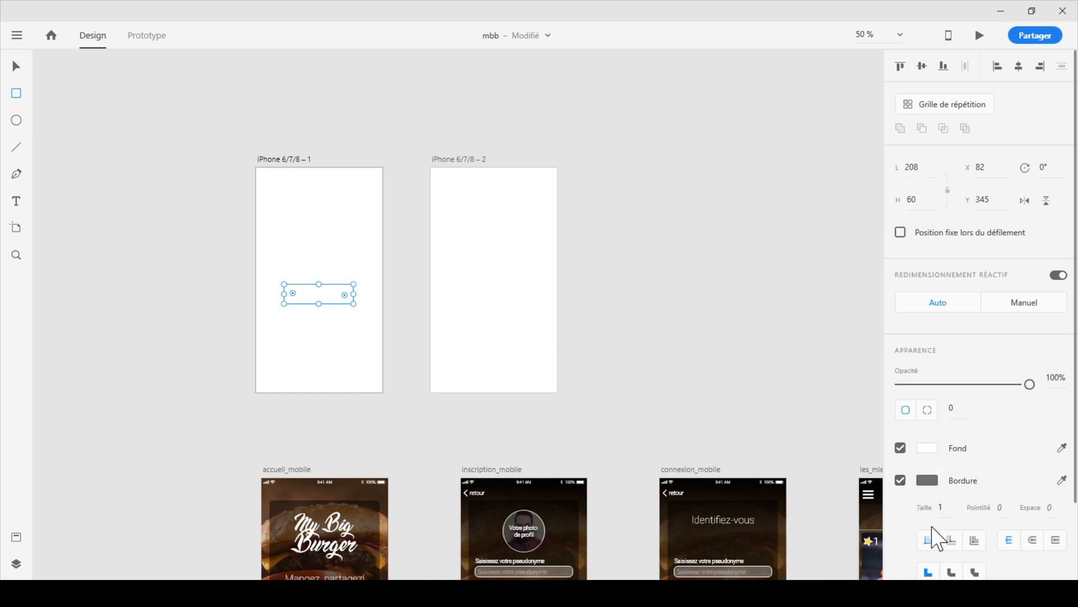
scroll(932, 522, down, 2)
click(902, 519)
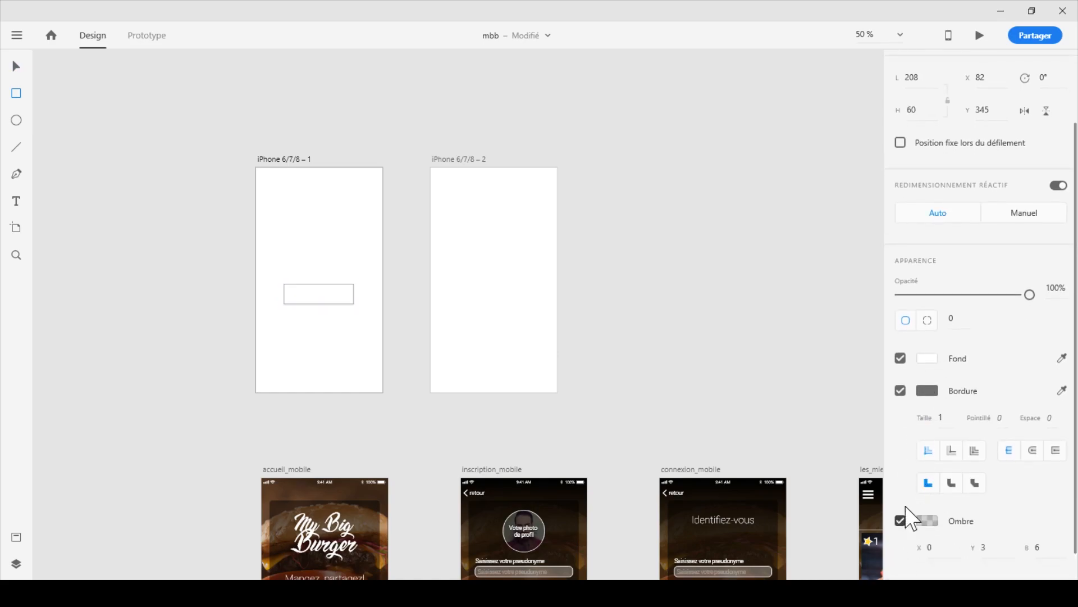
click(901, 390)
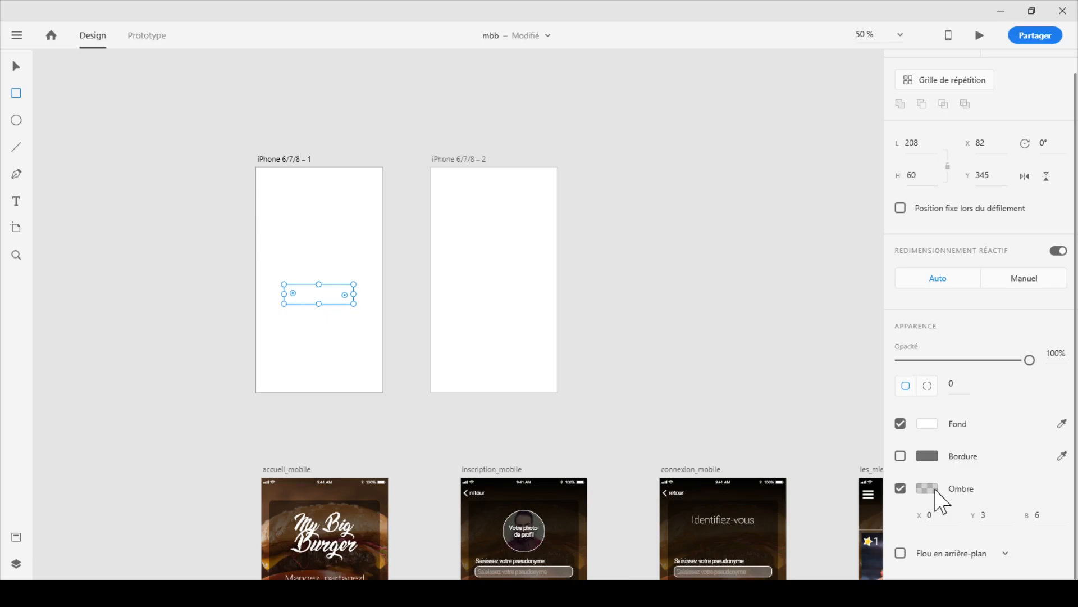
click(927, 488)
drag(882, 470, 883, 459)
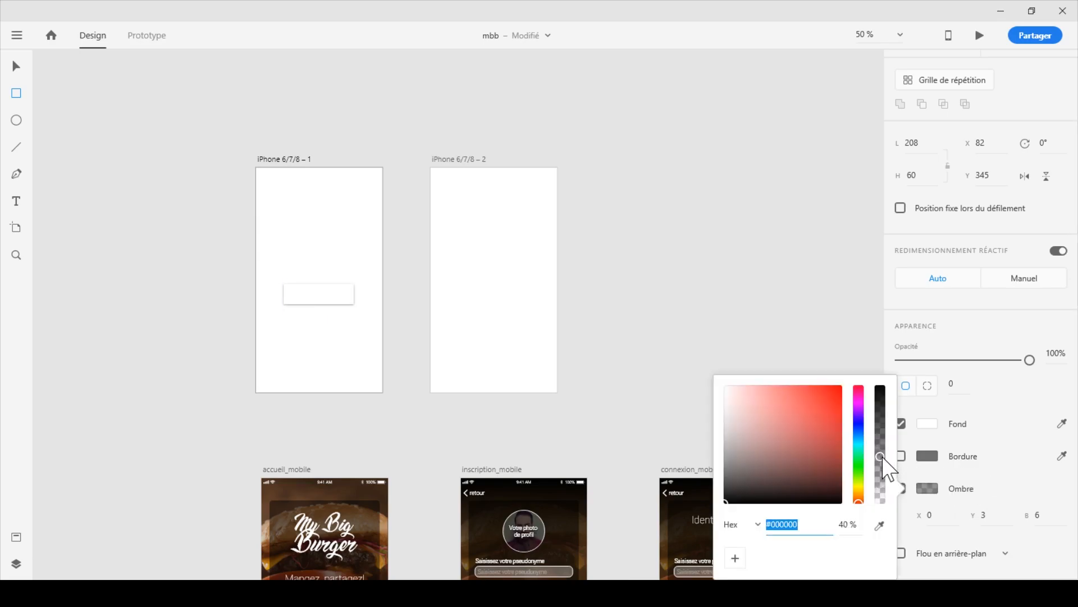
Step: Move the shadowed rectangle to the upper part of its artboard, at about X 84, Y 77
click(16, 66)
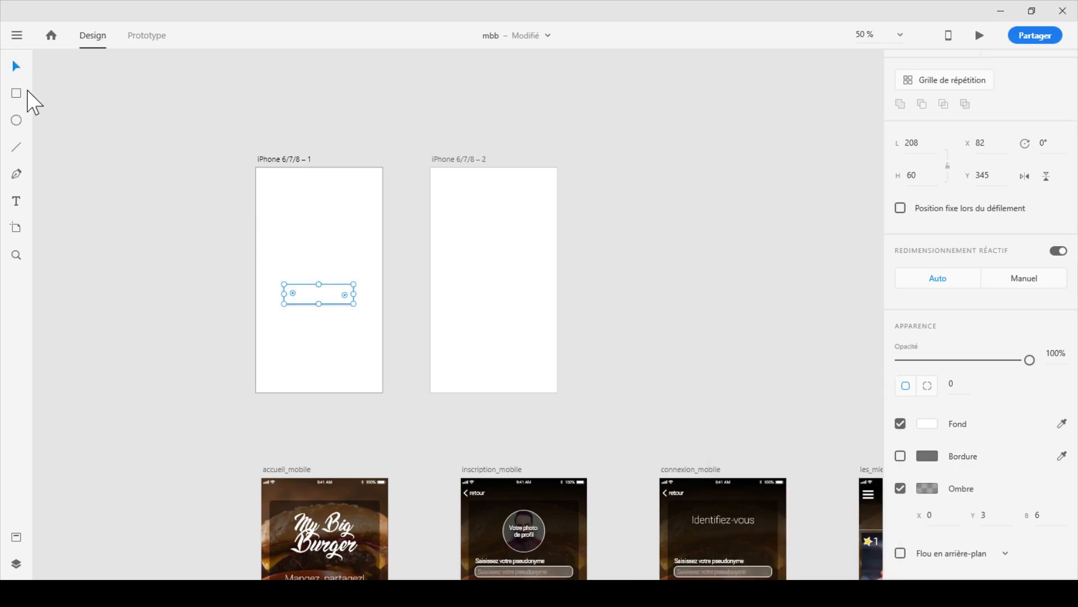
click(331, 393)
drag(318, 294, 320, 204)
Step: Add the text "OK" below the rectangle and colour it dark grey #3A3A3A
key(ctrl+1)
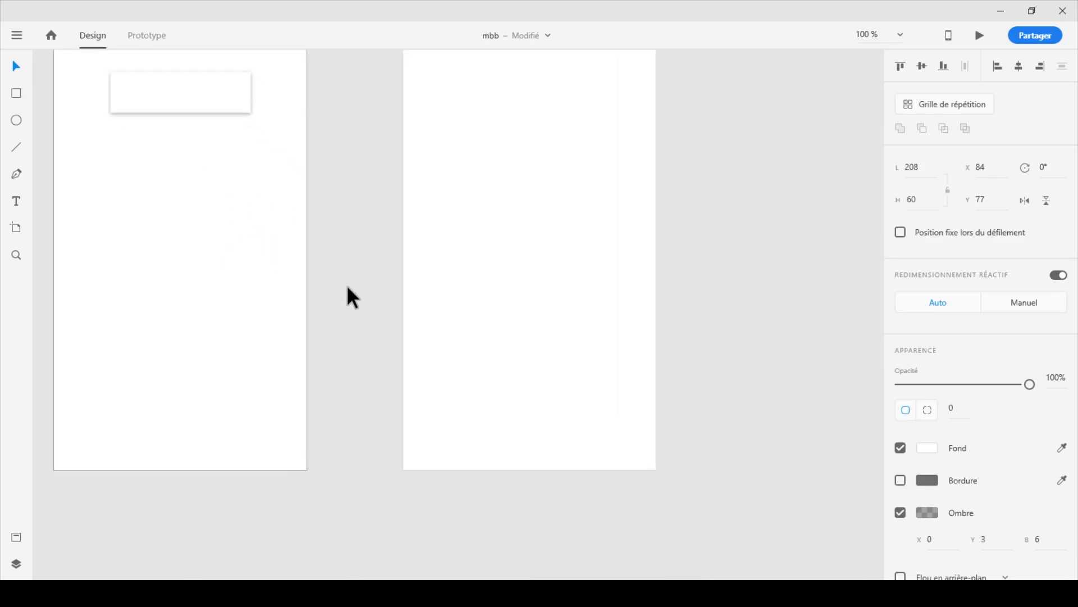
click(16, 201)
click(142, 173)
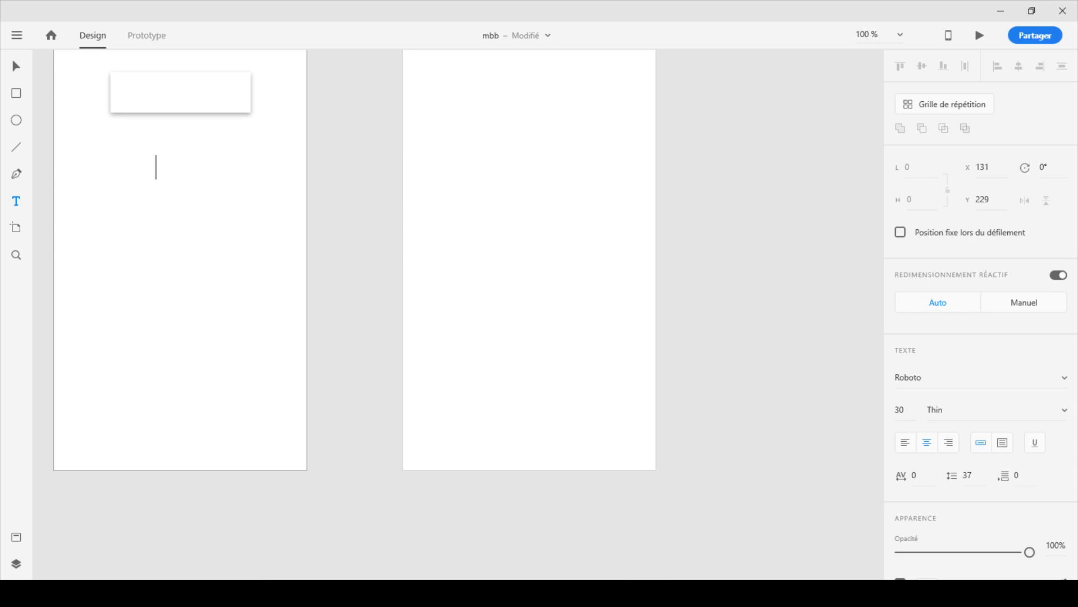
text(OK)
key(ctrl+a)
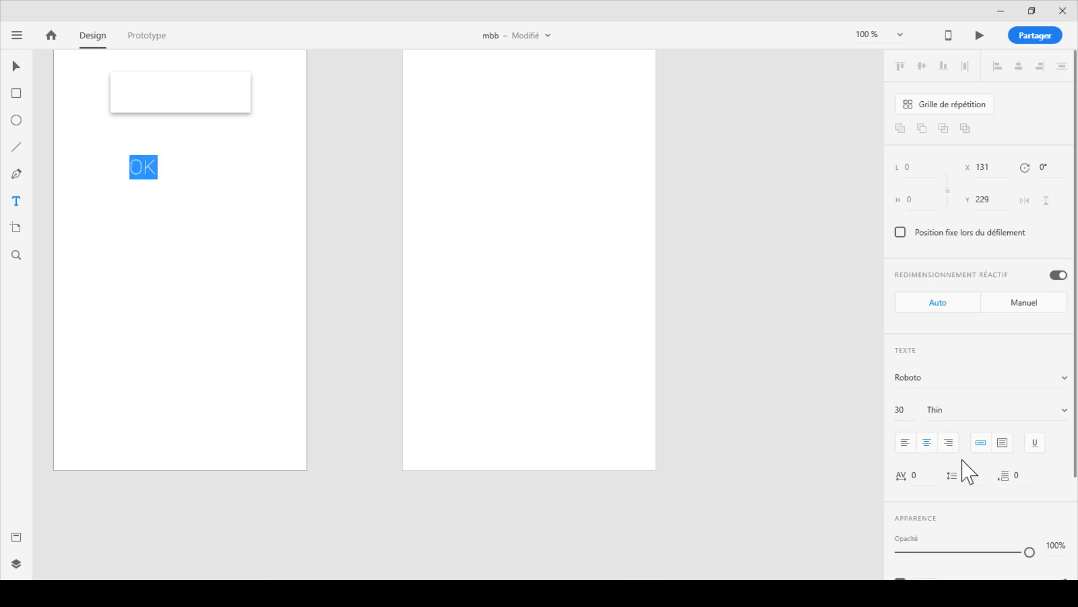
scroll(960, 472, down, 3)
click(927, 455)
drag(817, 402, 783, 397)
drag(751, 436, 726, 458)
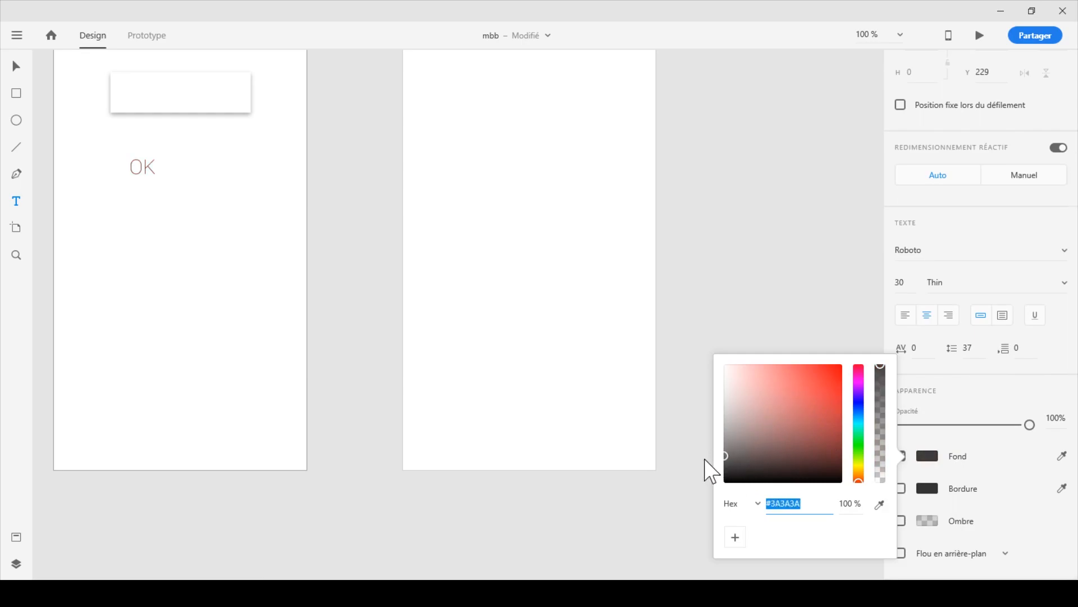
Step: Centre the OK text on the rectangle and group the two into one button
click(19, 68)
click(160, 284)
drag(224, 346, 332, 478)
drag(244, 281, 287, 224)
click(333, 373)
drag(191, 183, 368, 262)
right_click(327, 227)
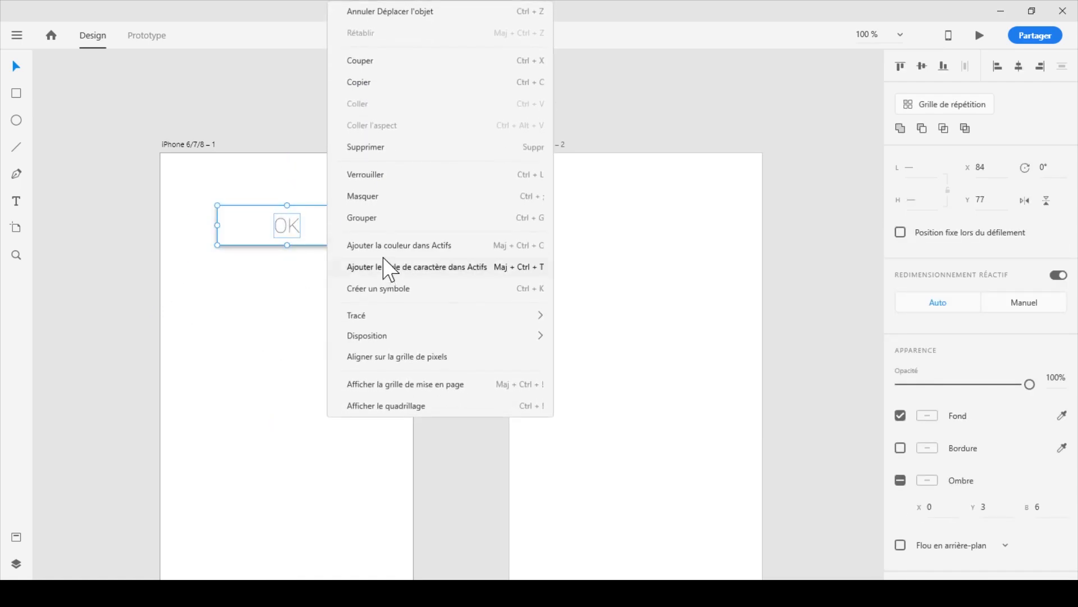
click(371, 219)
Step: Duplicate the grouped OK button into the iPhone 6/7/8 – 2 artboard at about X 84, Y 65
drag(318, 231, 668, 236)
click(688, 282)
click(686, 233)
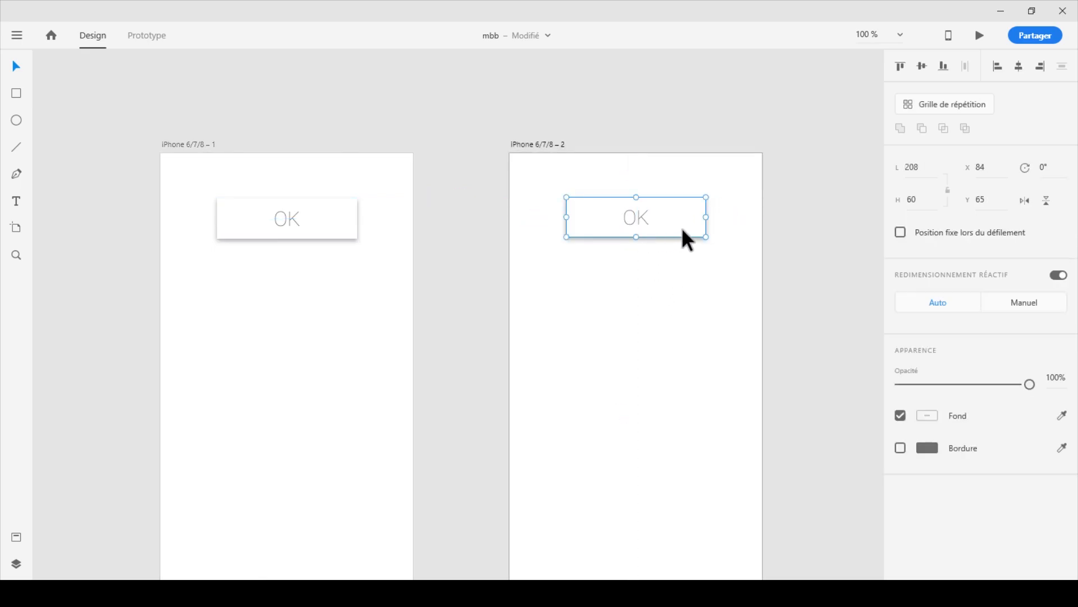
Step: Round the duplicated button's corners to about 29 and fill its rectangle with coral red
drag(697, 204, 687, 206)
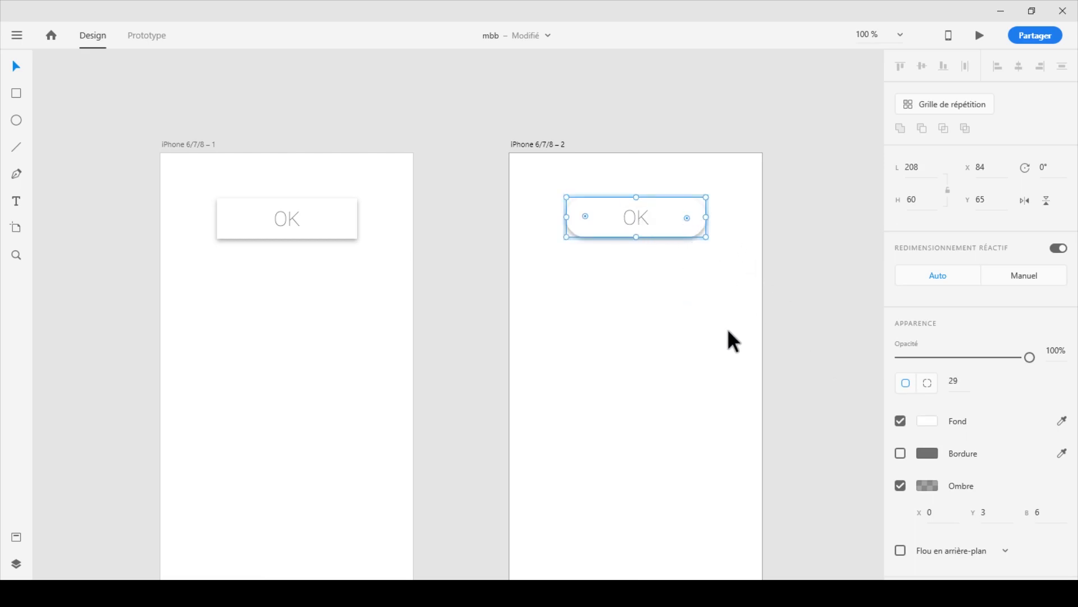
click(928, 421)
click(805, 374)
drag(806, 374, 781, 351)
Step: Change the coral button's OK text colour to white #FFFFFF
double_click(631, 218)
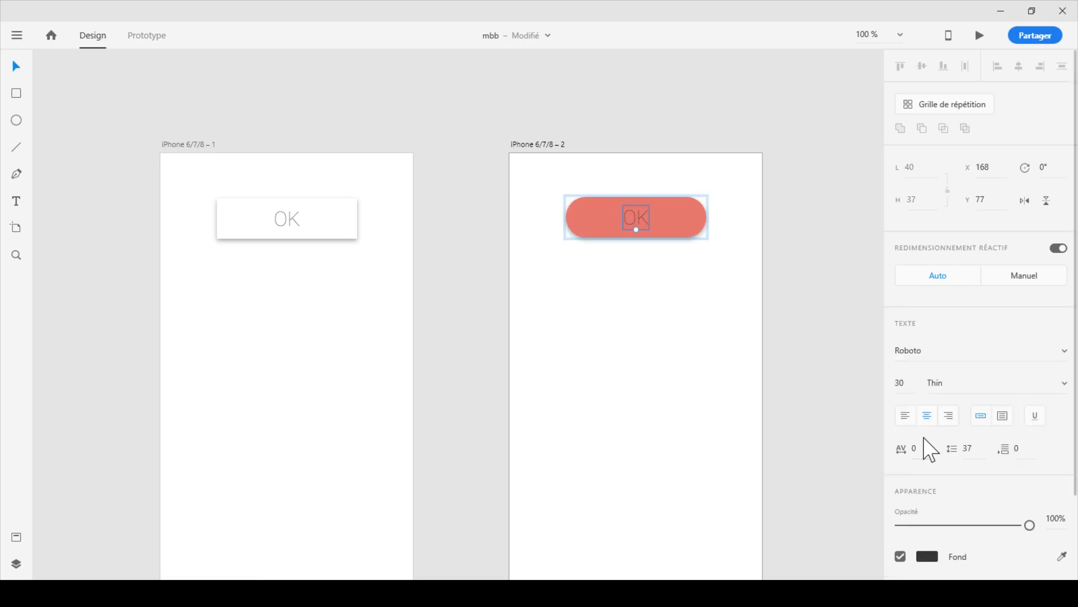
click(930, 556)
drag(828, 447, 707, 384)
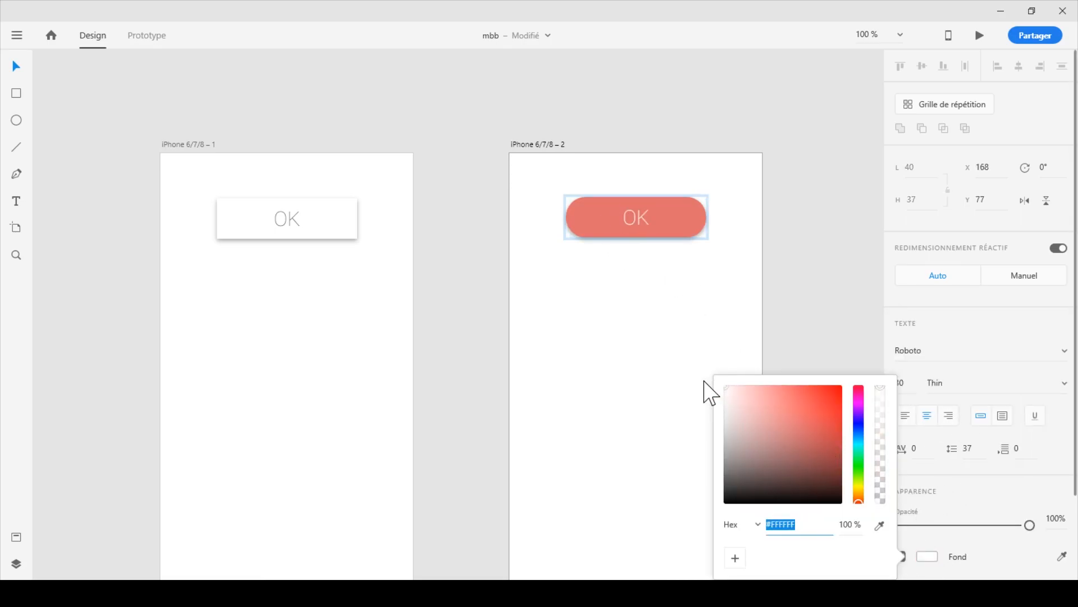
click(646, 288)
Step: Move the coral OK button up to Y 45 on its artboard
click(677, 221)
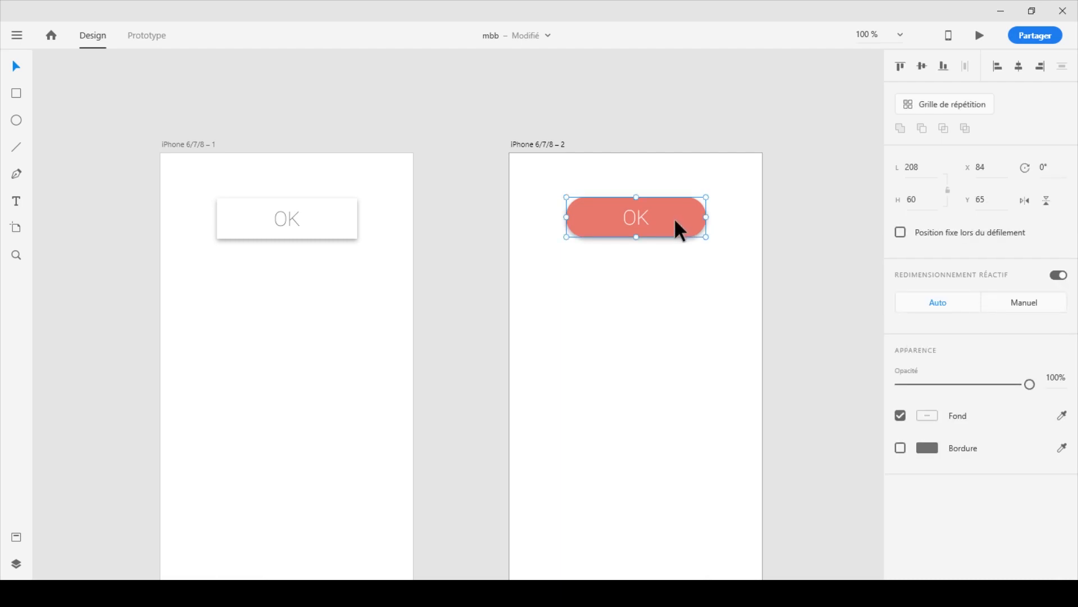
key(shift+Up)
key(shift+Up)
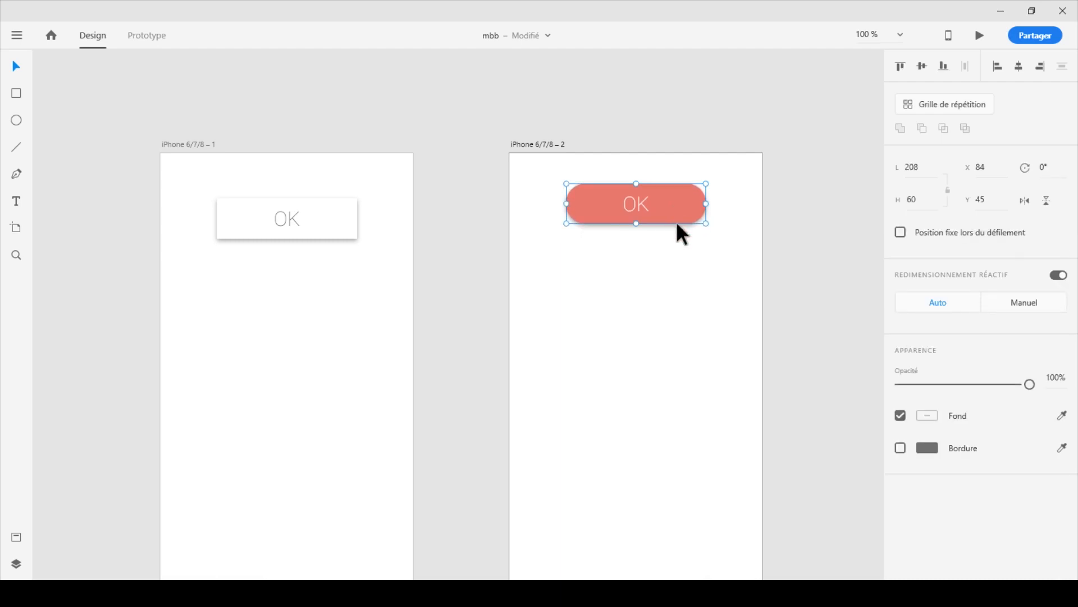
click(675, 295)
click(676, 201)
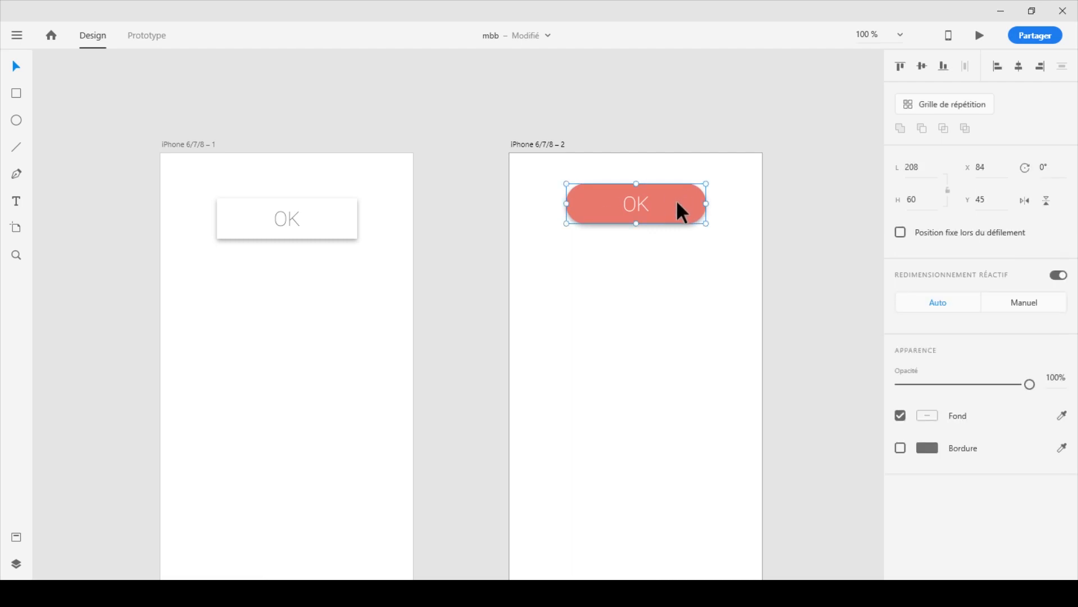
click(639, 329)
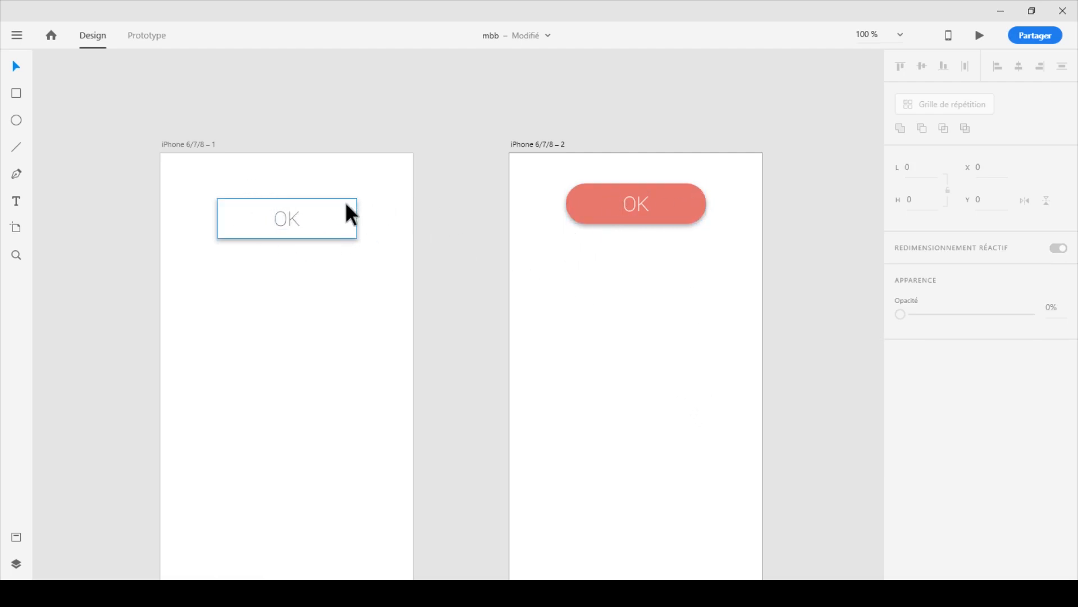
Step: Rename the white OK button's group in iPhone 6/7/8 – 1 as boutonOK
click(343, 222)
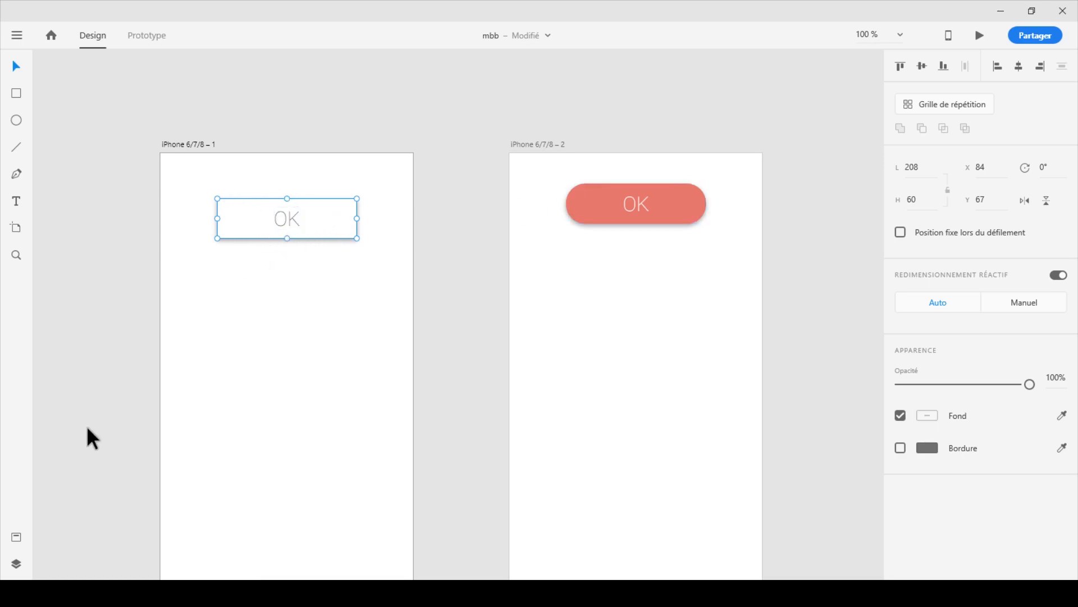
click(17, 564)
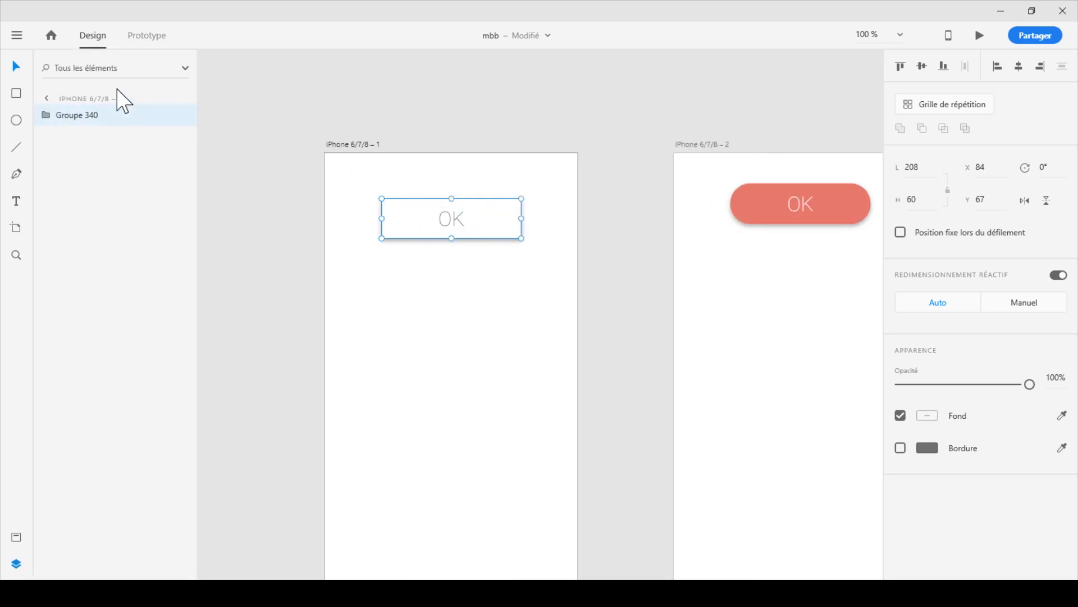
double_click(84, 115)
text(boutonOK)
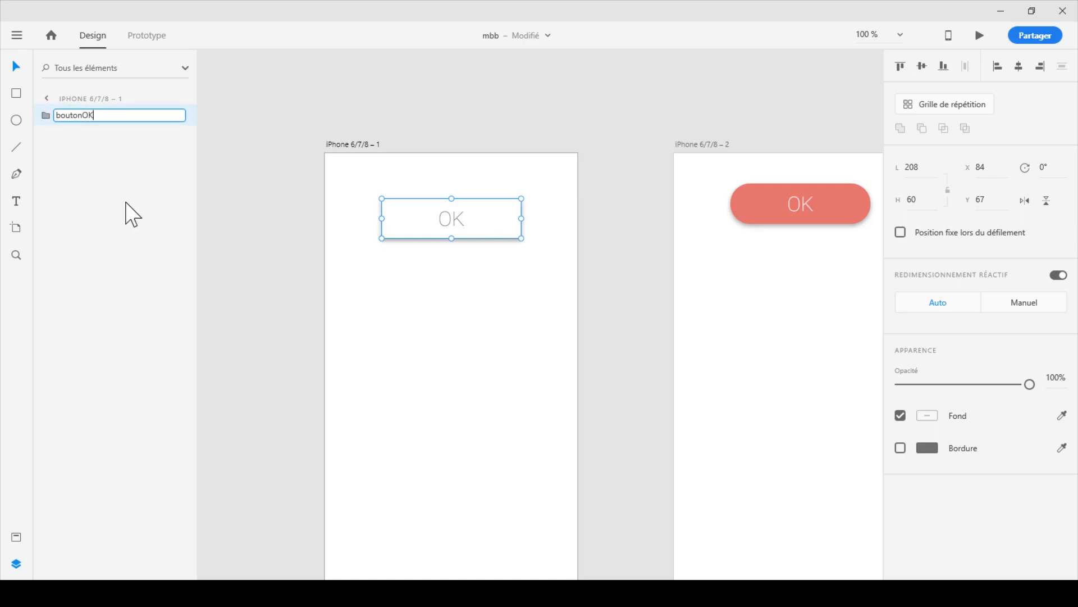
key(Return)
Step: Give the coral button's group in iPhone 6/7/8 – 2 the same name, boutonOK, and compare both groups' names
click(702, 144)
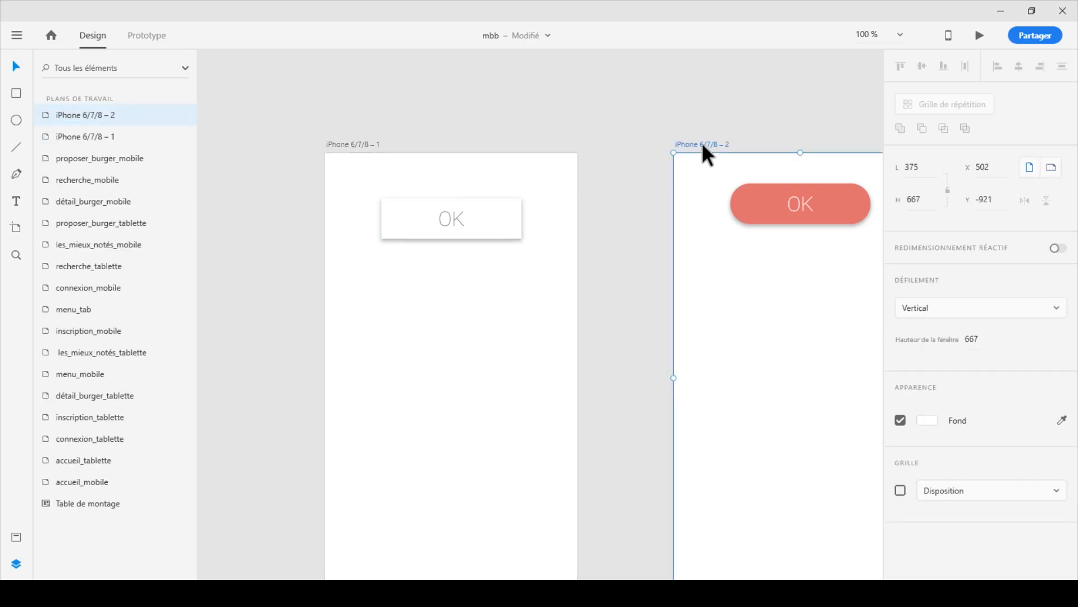
click(777, 197)
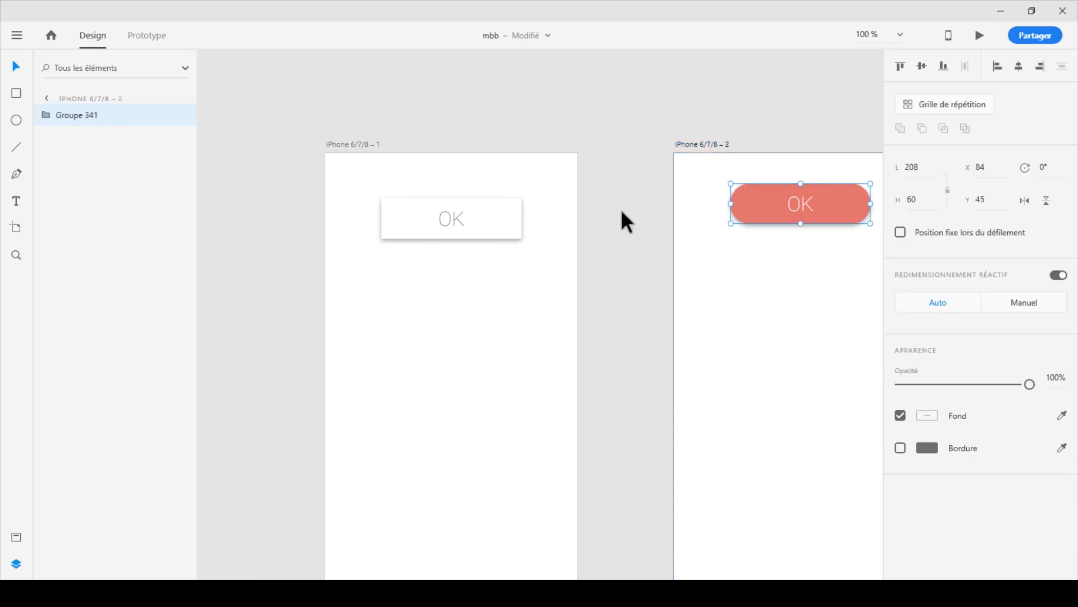
double_click(77, 116)
text(boutonO)
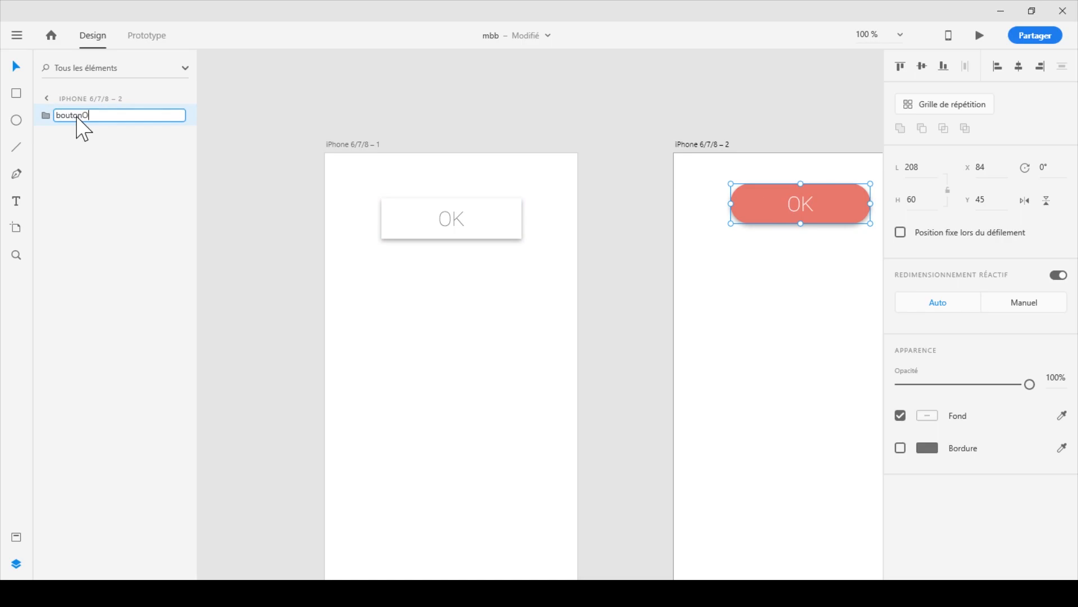
text(K)
key(Return)
click(457, 211)
click(787, 215)
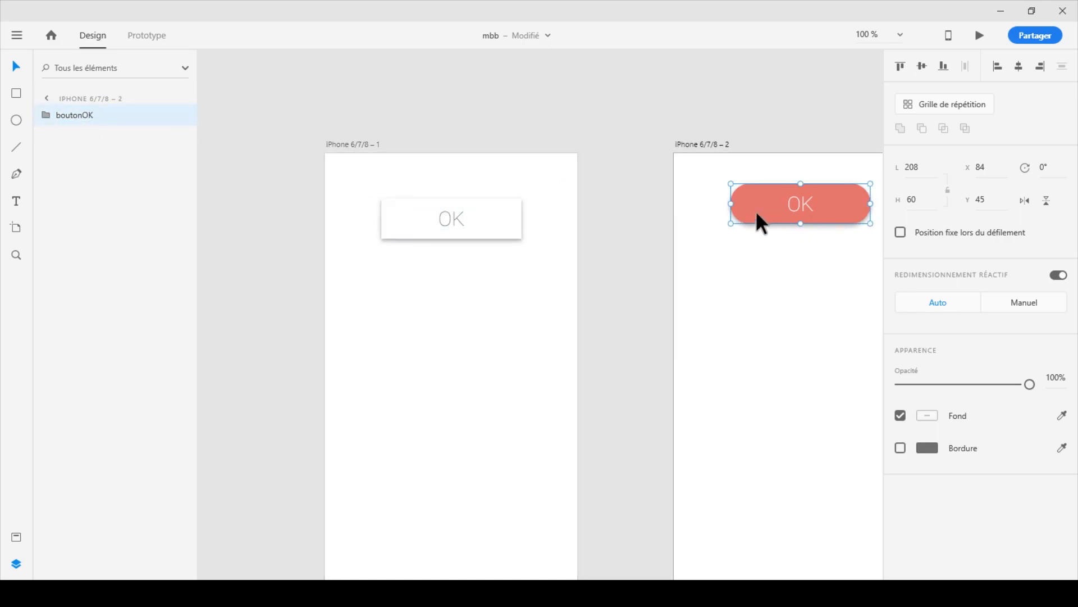
Step: Link the white OK button to iPhone 6/7/8 – 2 with the Appuyer trigger and automatic animation
click(572, 247)
click(490, 215)
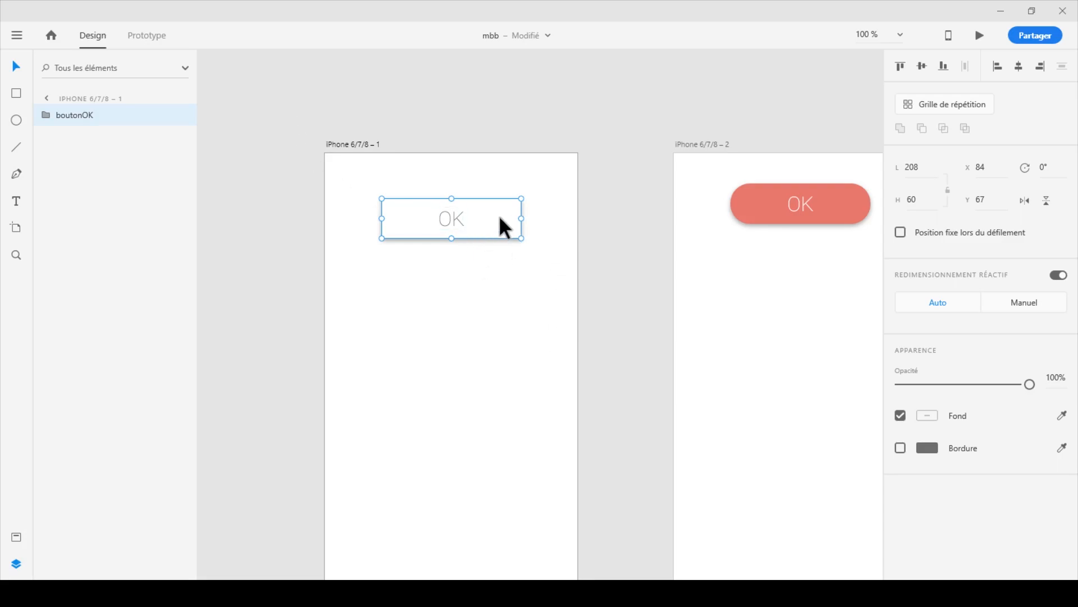
click(145, 37)
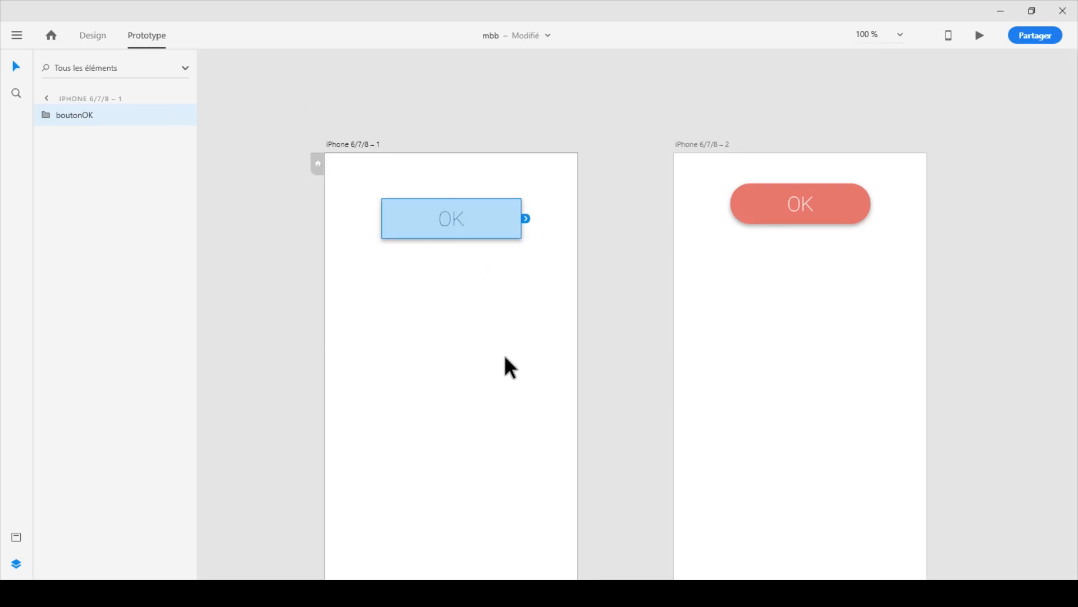
drag(527, 219, 692, 226)
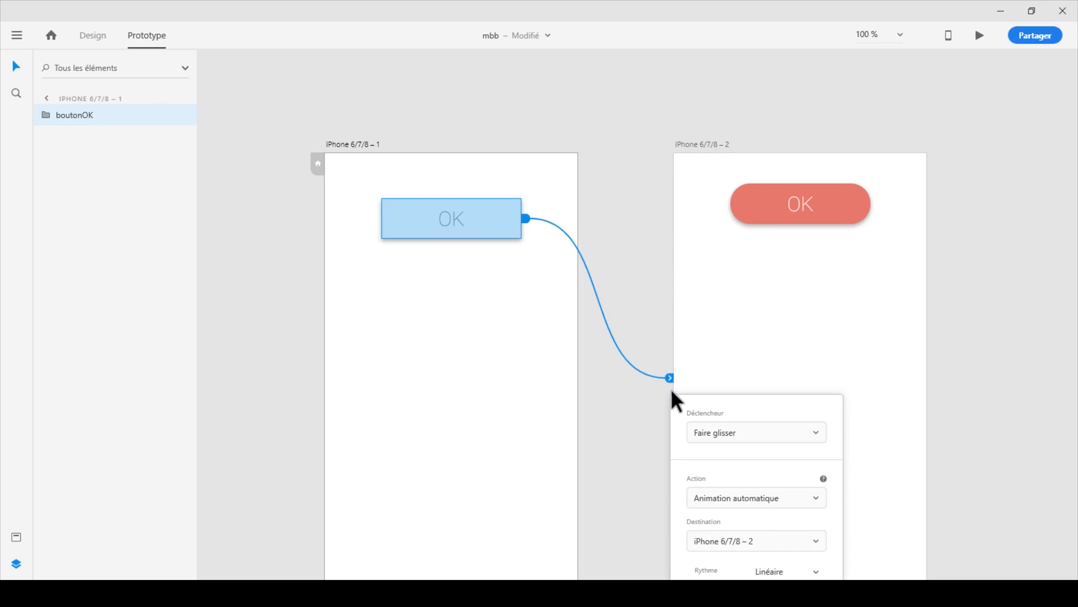
click(717, 434)
click(729, 454)
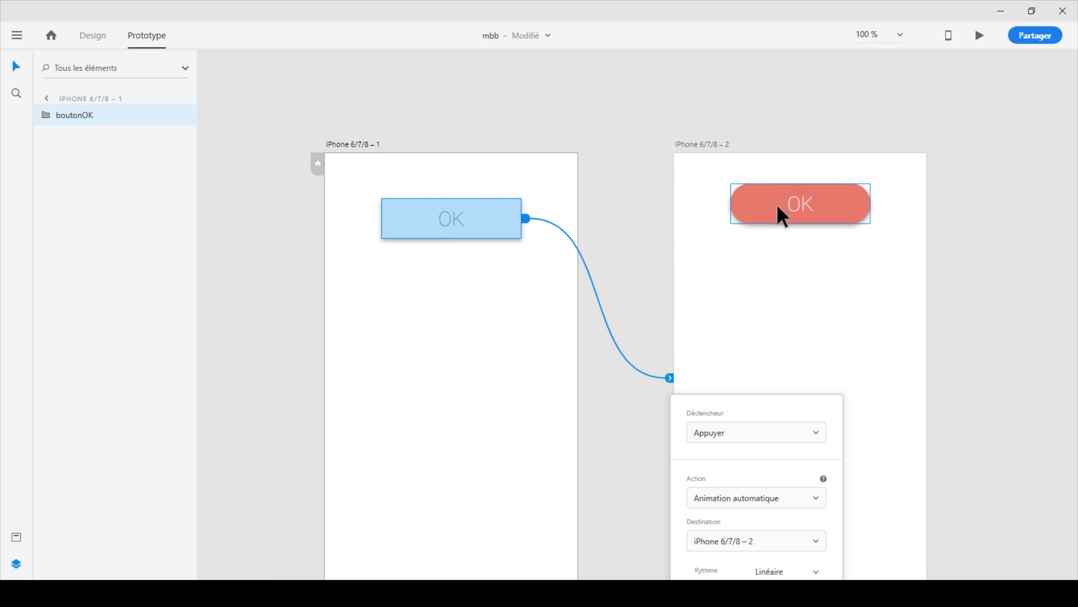
Step: Switch the link's action to Transition and test the OK button in the preview
click(738, 497)
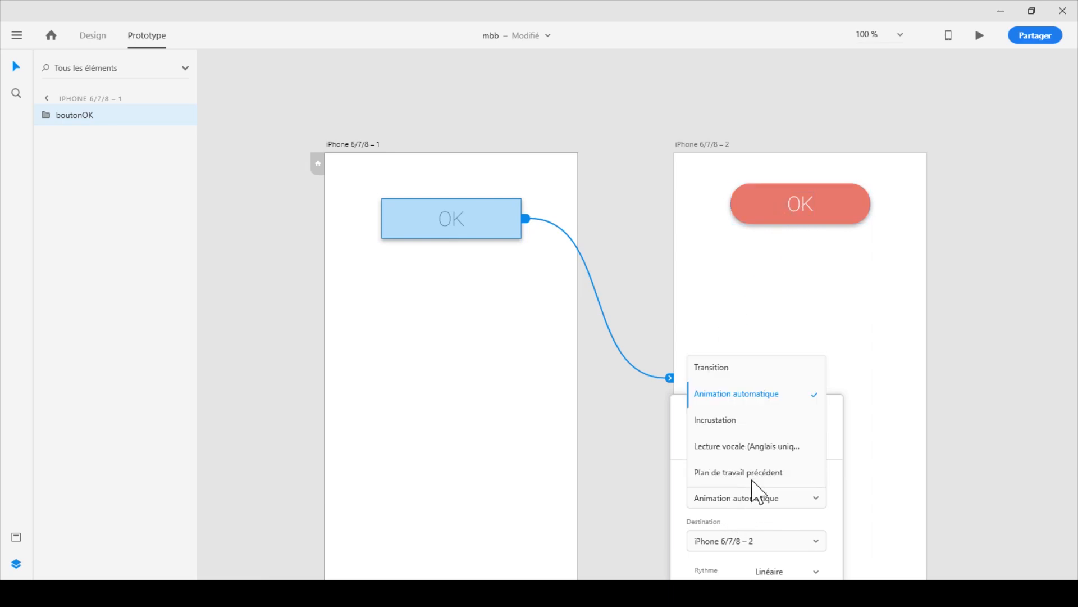
click(716, 369)
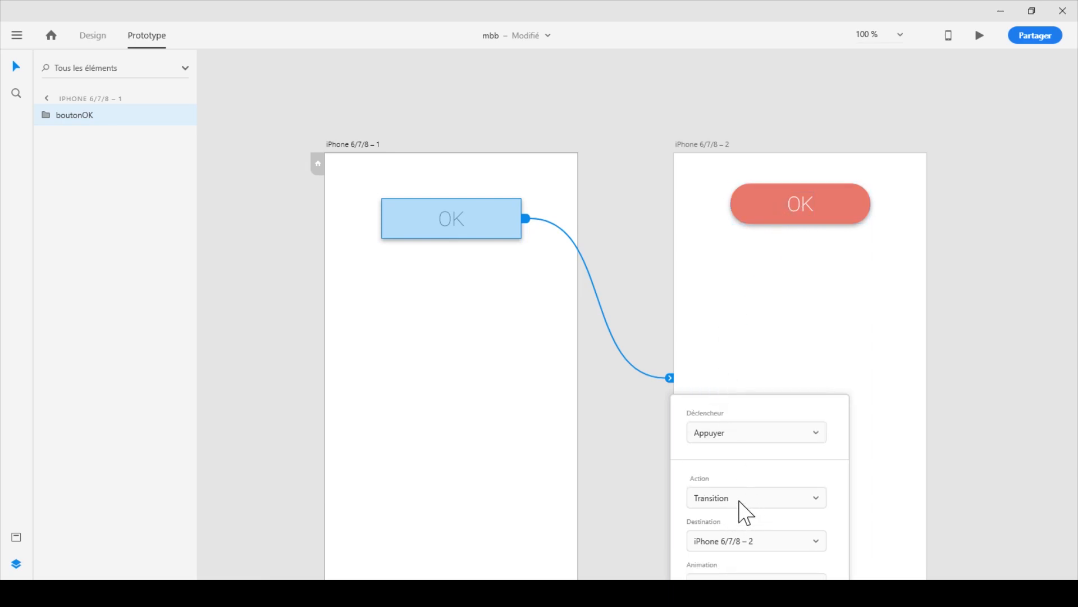
click(980, 37)
click(478, 148)
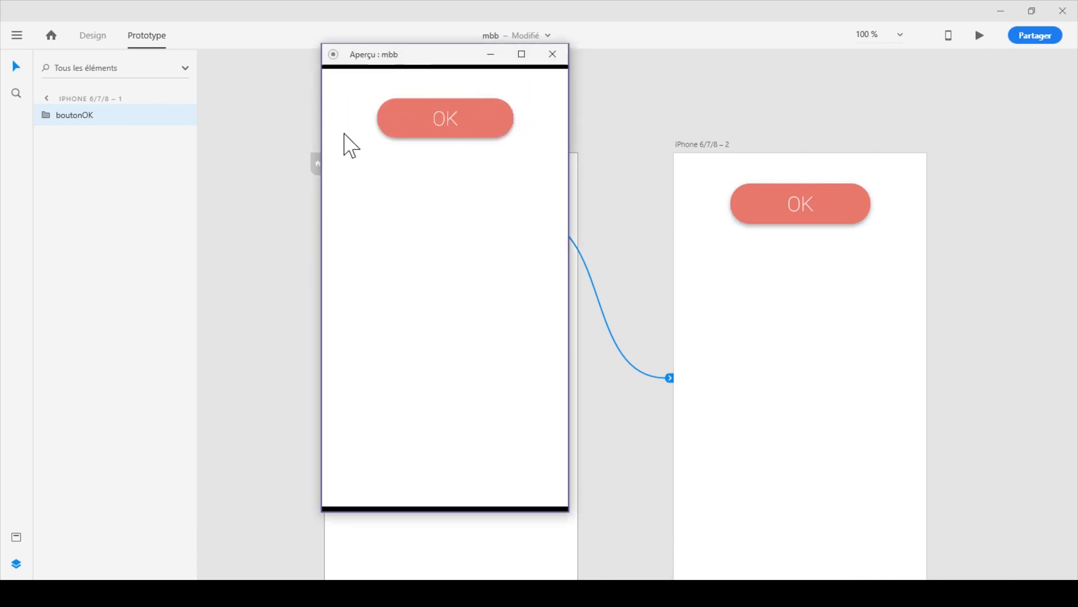
click(553, 54)
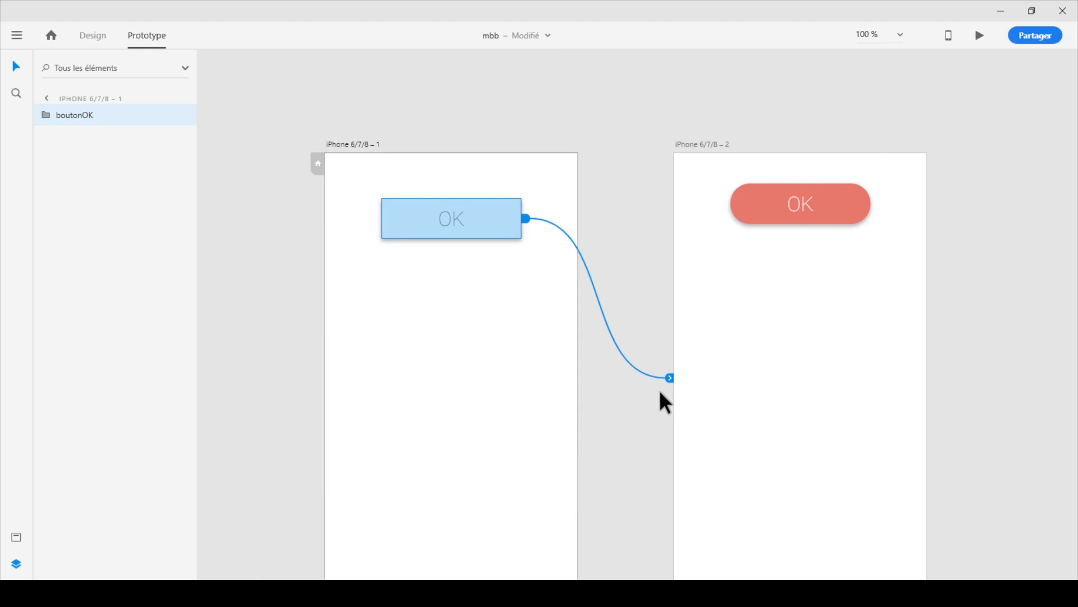
Step: Set the link's action to Animation automatique and test the OK button's change in the preview
click(671, 379)
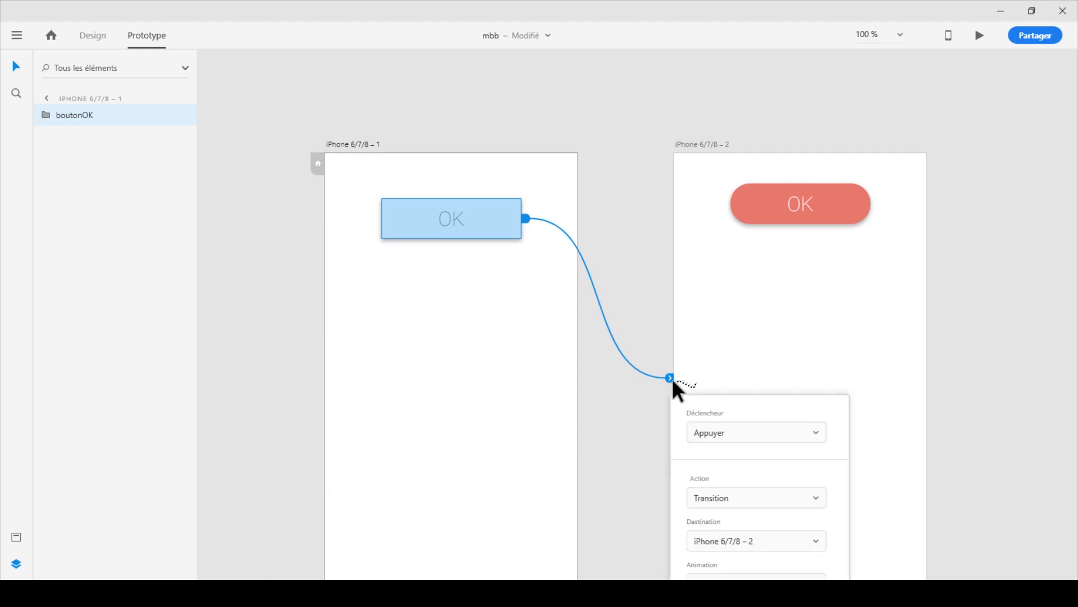
click(746, 499)
click(750, 395)
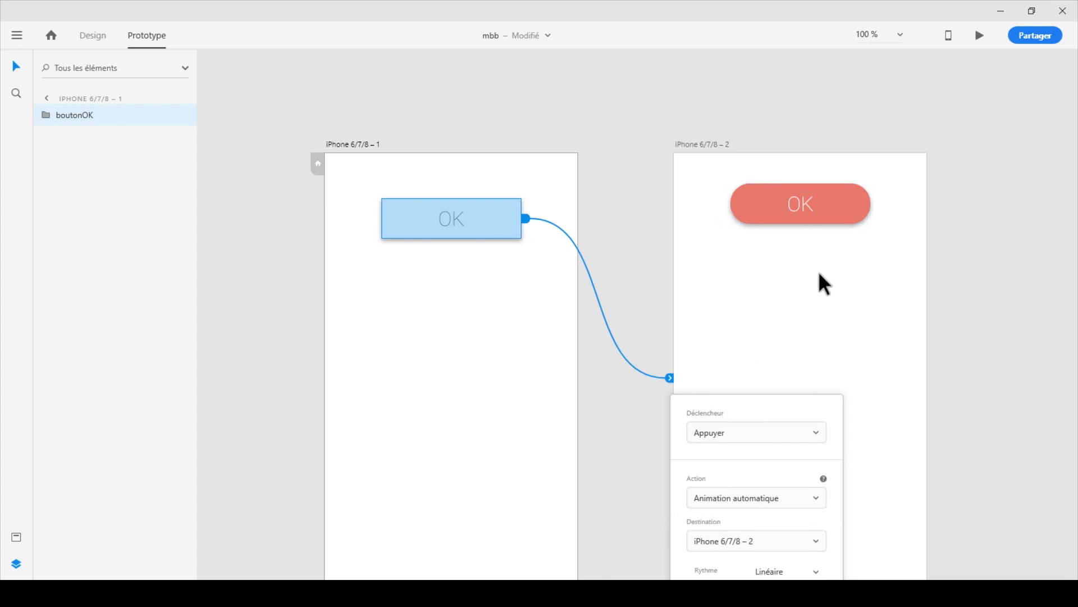
click(981, 35)
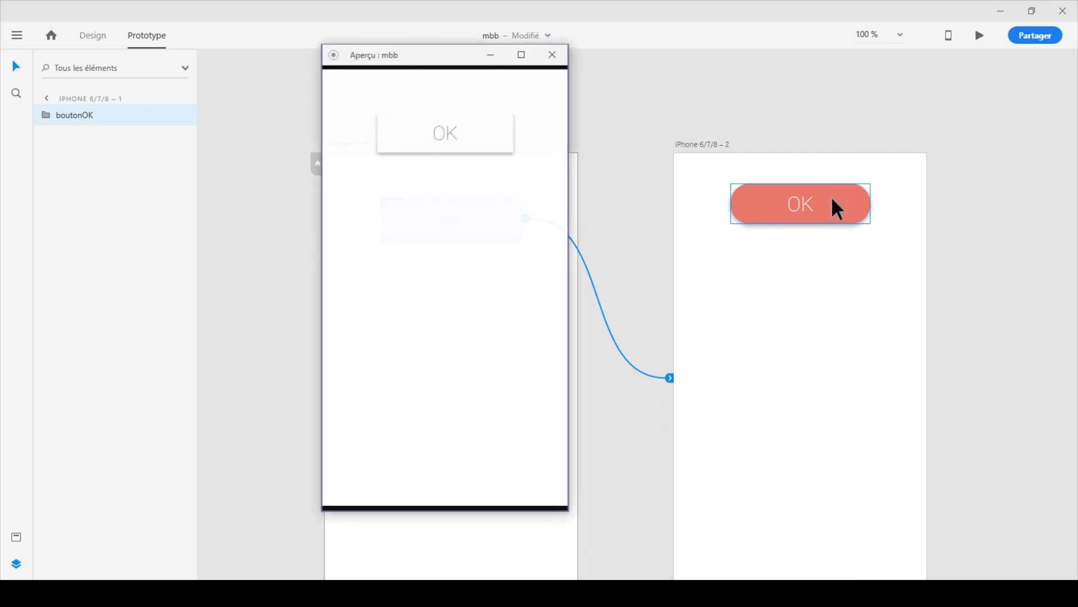
click(464, 143)
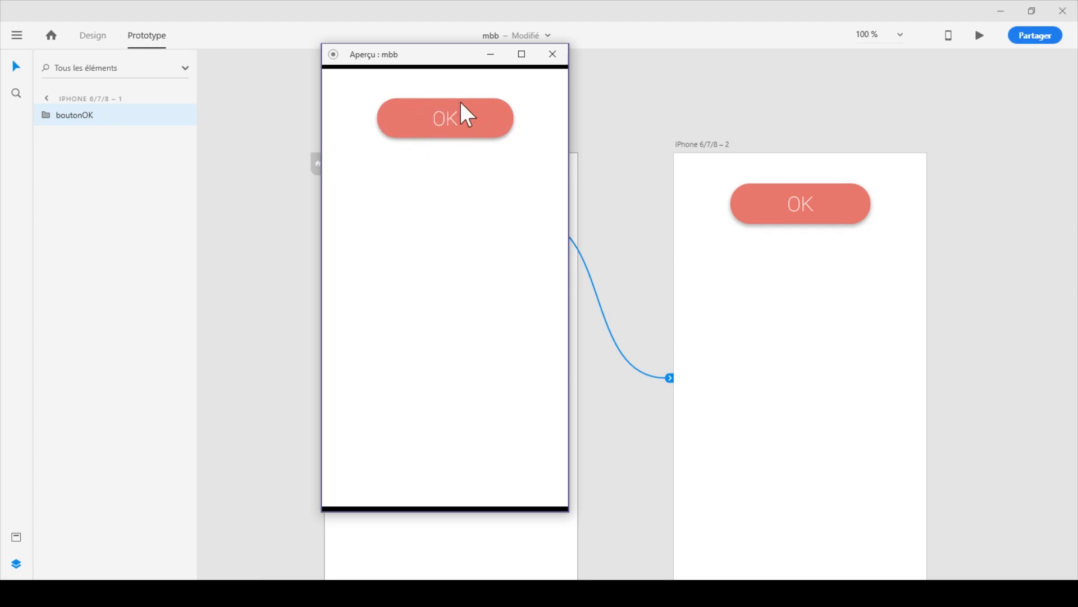
click(552, 55)
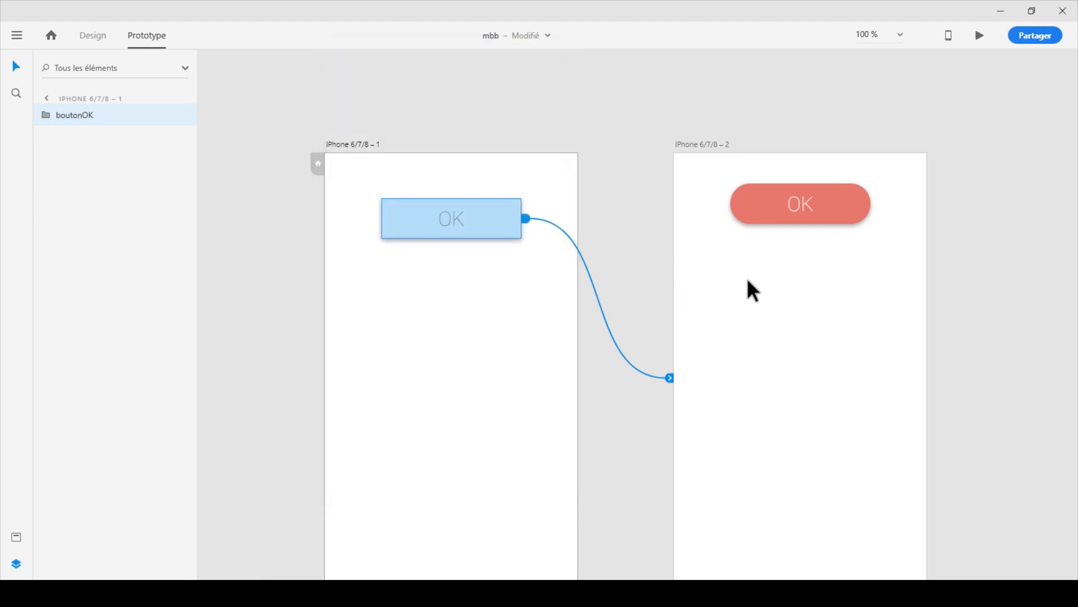
Step: Move the white OK button near the bottom of iPhone 6/7/8 – 1 and preview its animation
scroll(733, 286, down, 2)
drag(484, 186, 484, 490)
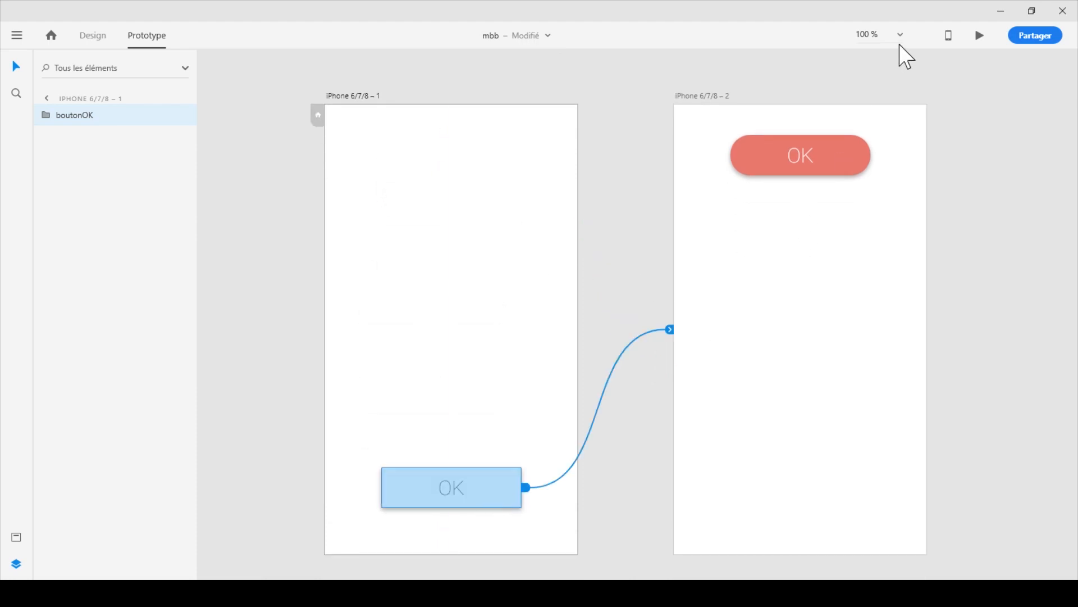
click(979, 35)
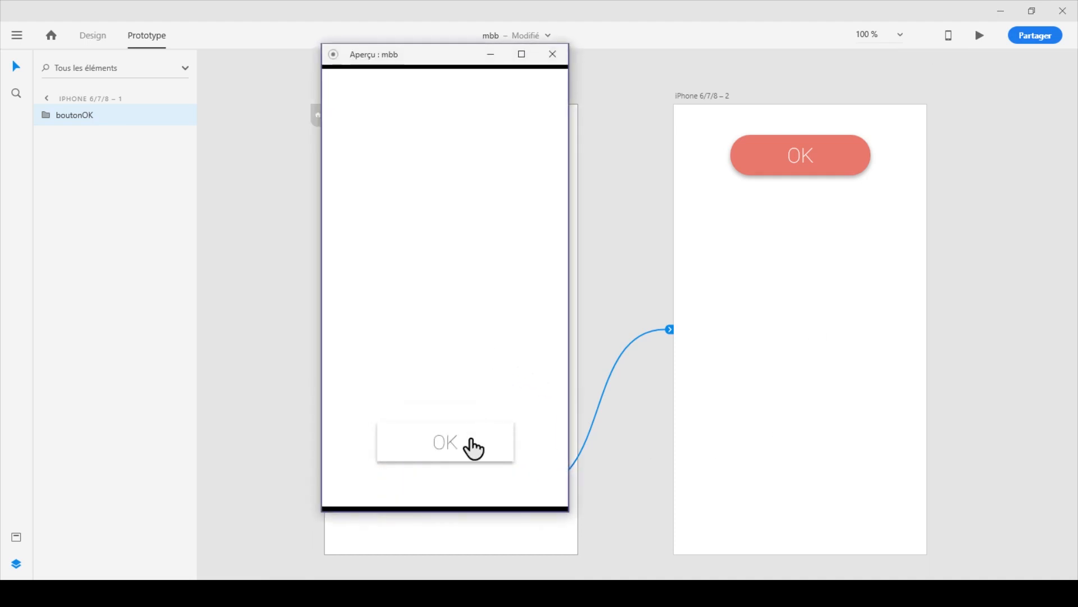
click(463, 445)
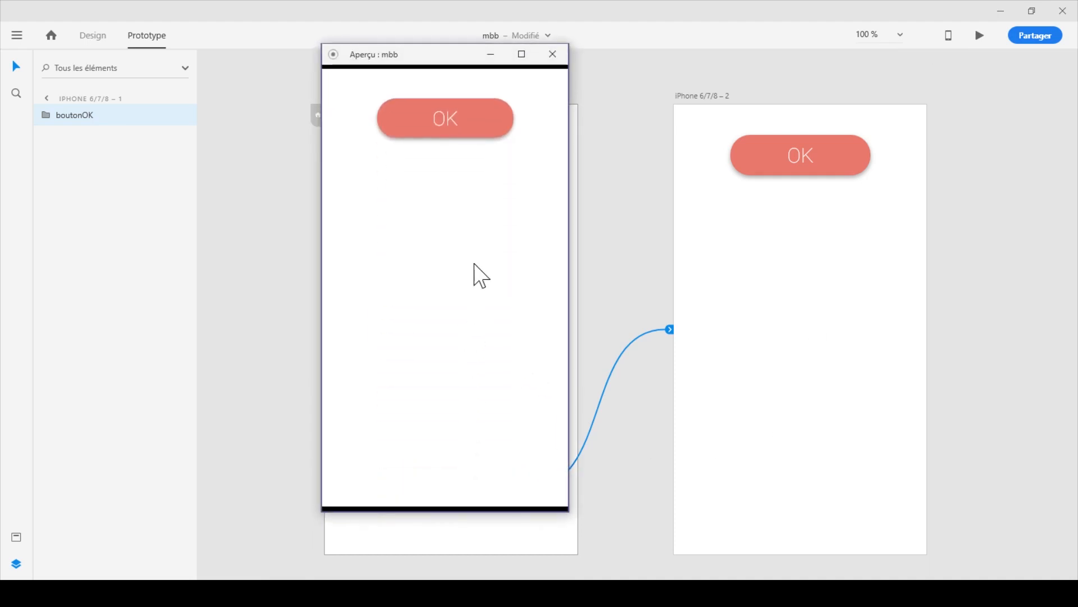
click(553, 55)
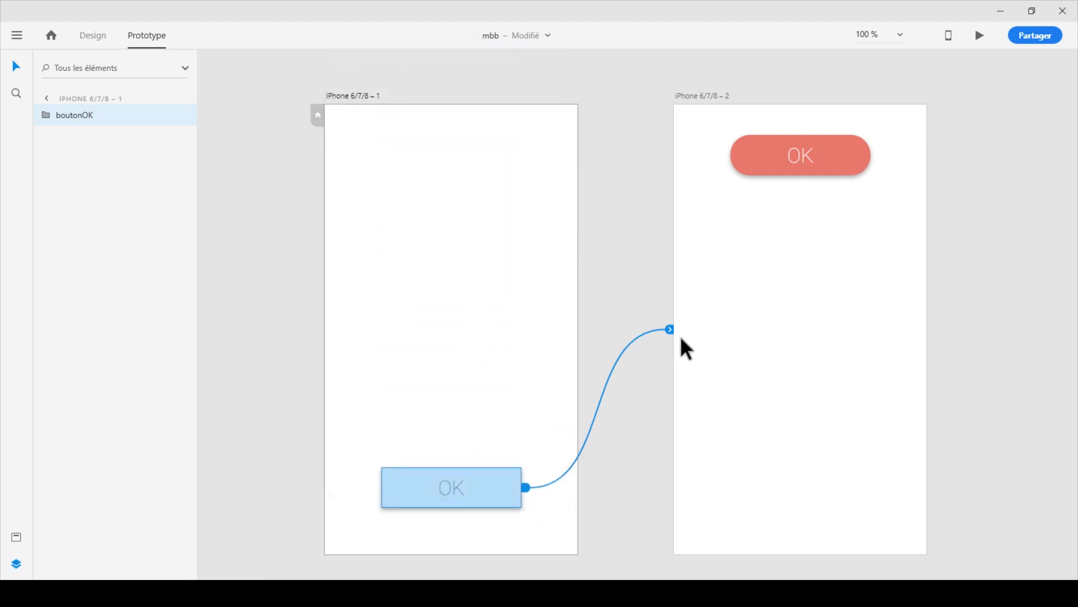
Step: Set the link's easing (Rythme) to Décélération and preview the OK button's animation
click(670, 331)
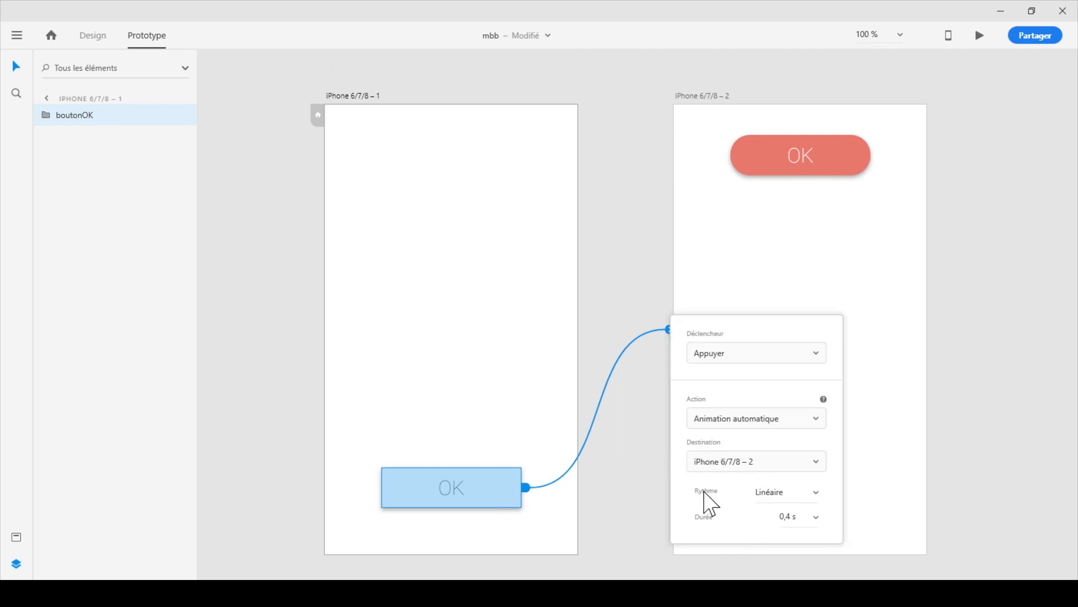
click(770, 492)
click(817, 496)
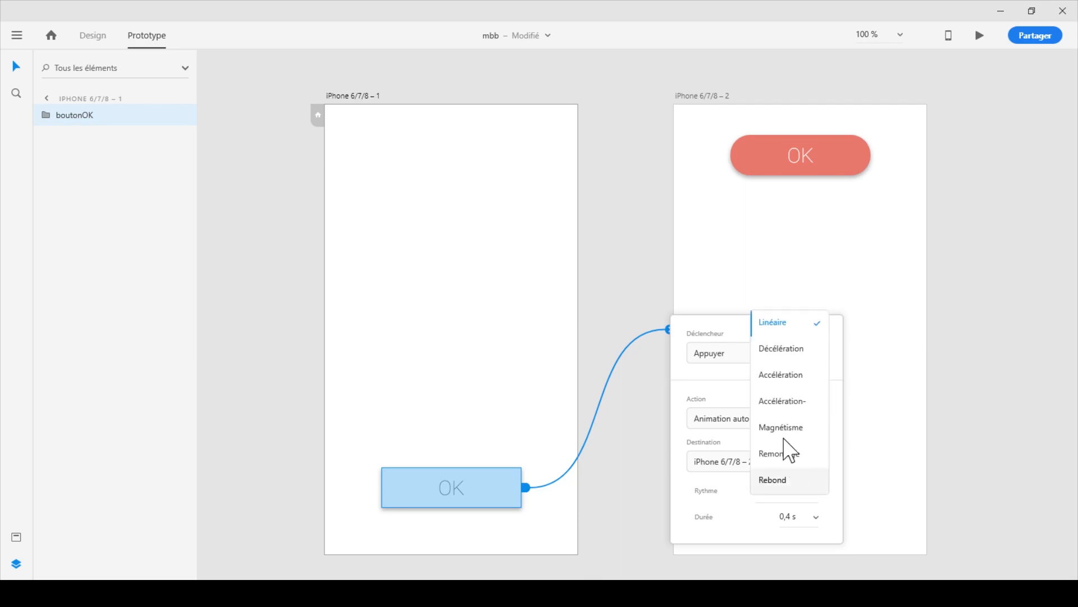
click(783, 349)
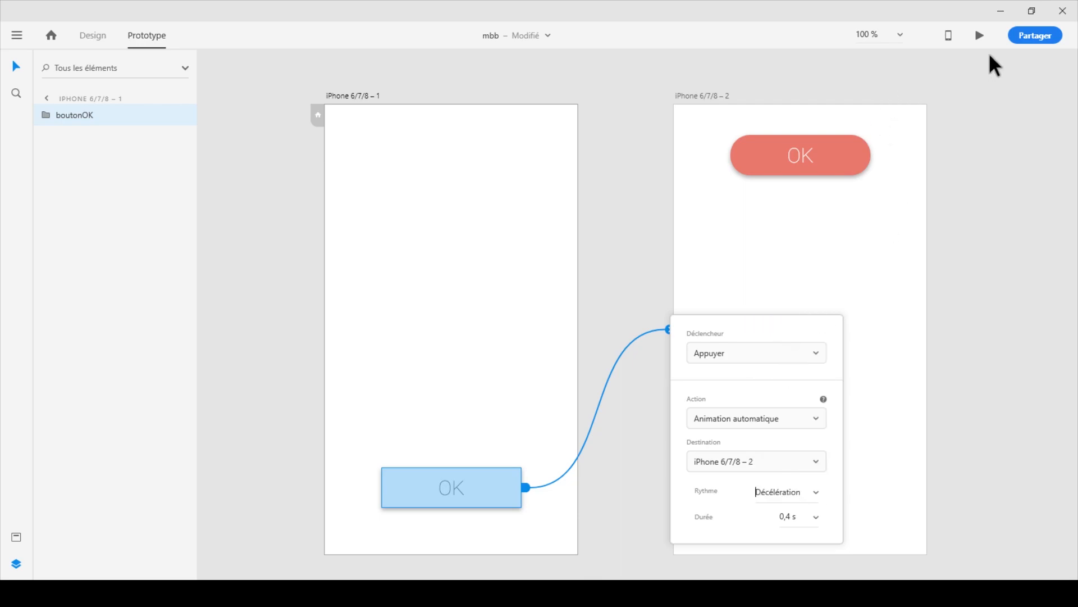
click(980, 36)
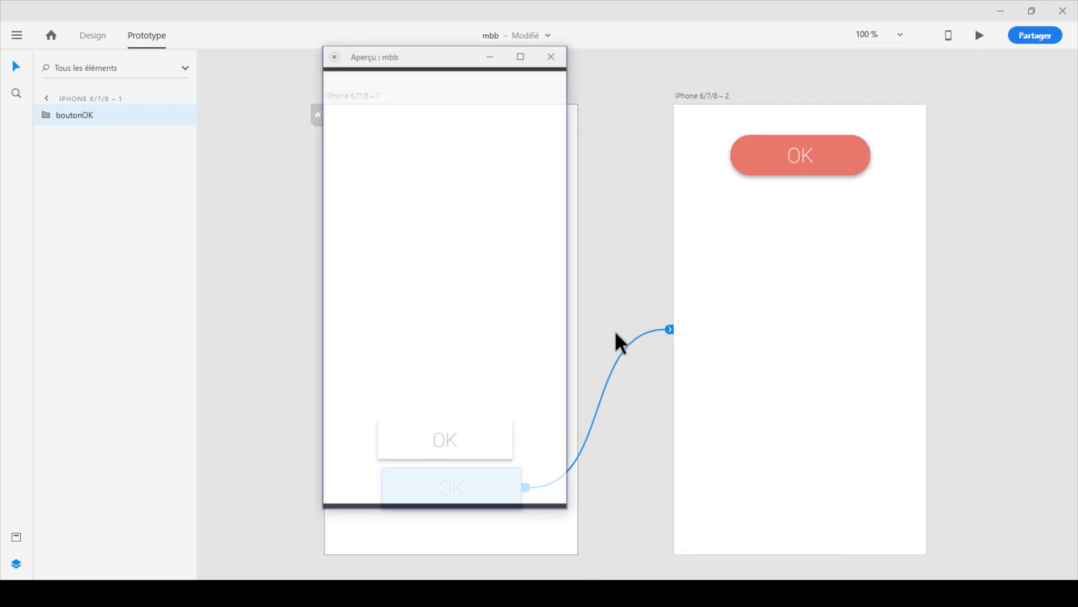
click(460, 451)
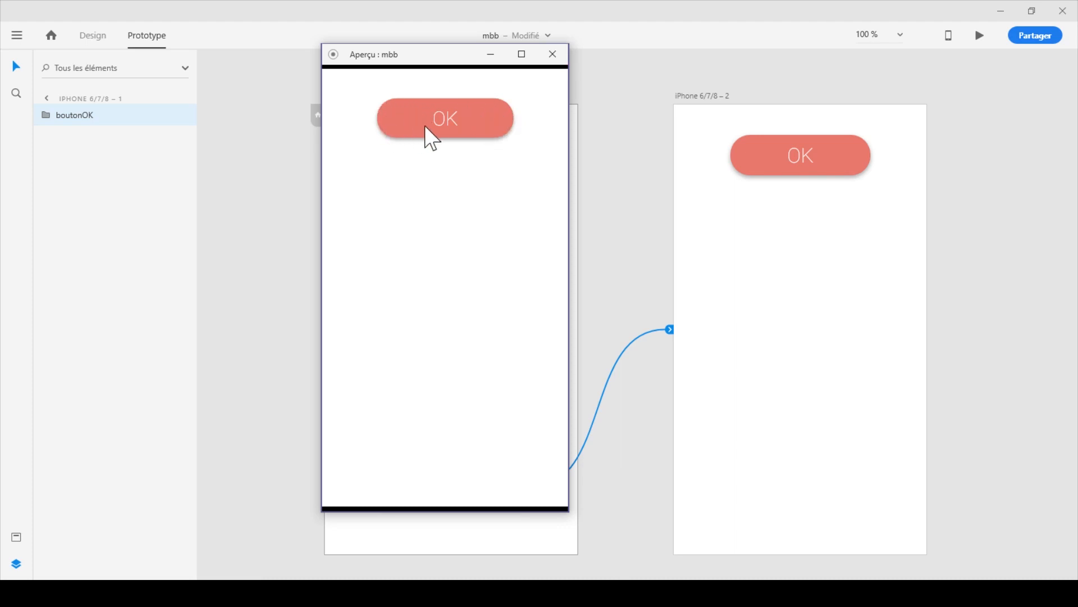
click(554, 61)
click(615, 281)
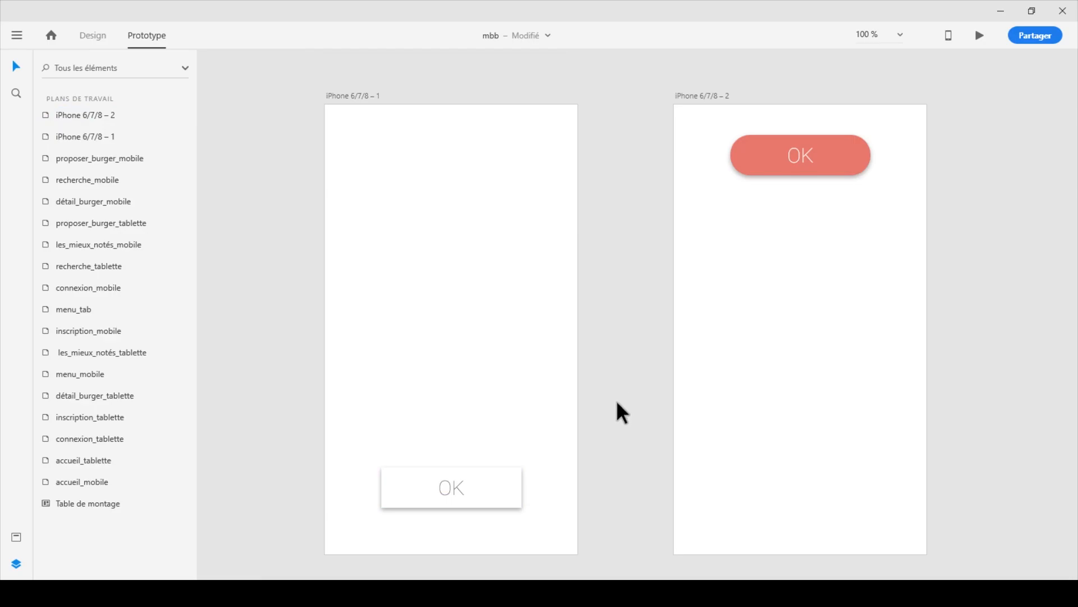
Step: Place the white OK button in its artboard's upper-left corner and the coral one against its own artboard's right edge
drag(491, 497, 485, 162)
drag(460, 149, 425, 164)
click(387, 150)
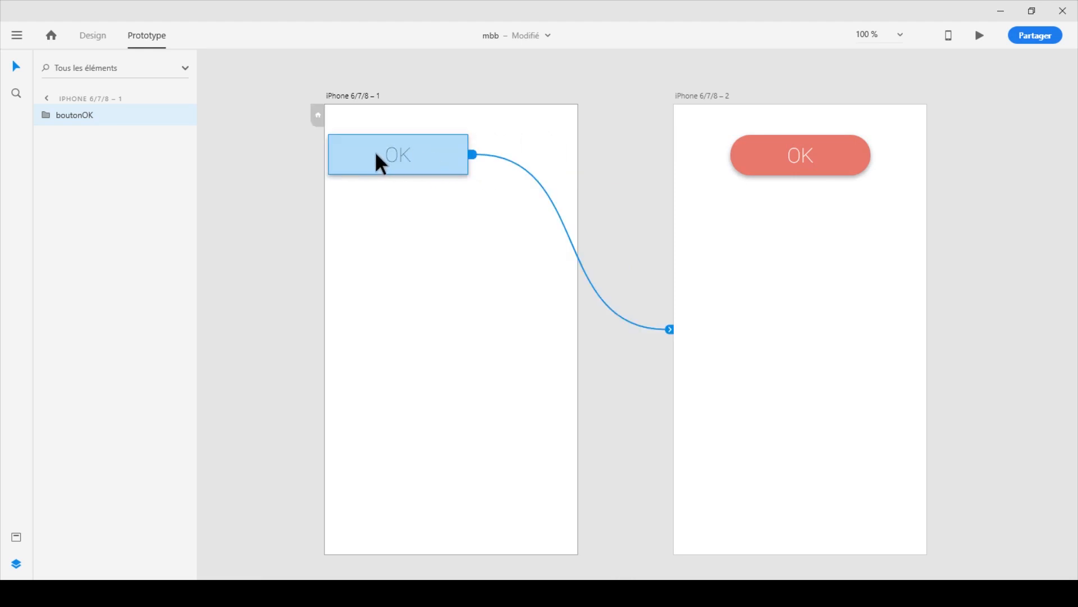
drag(794, 161, 846, 162)
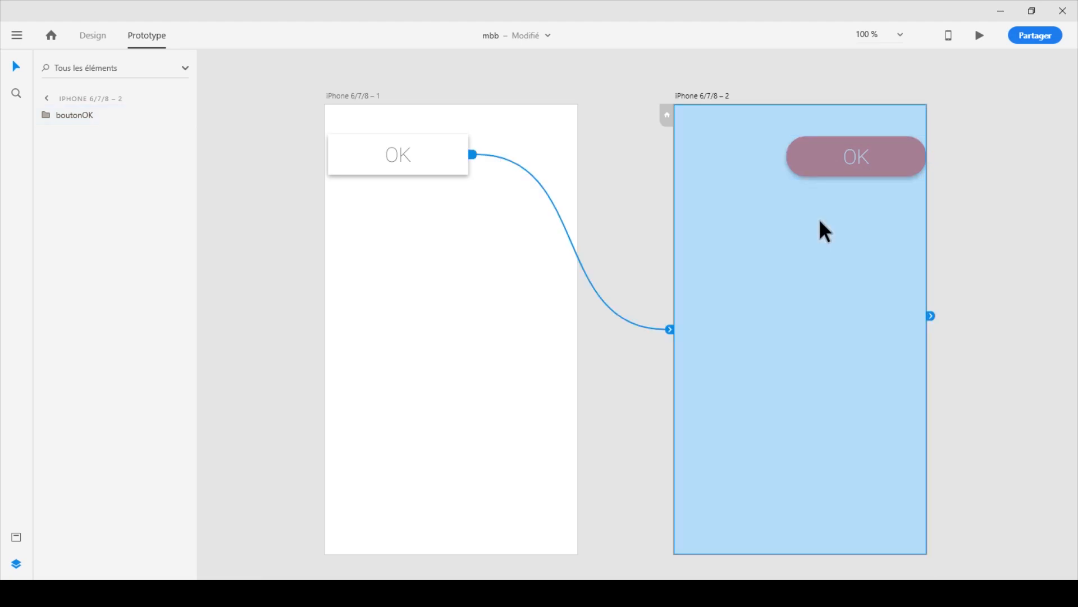
Step: Narrow the coral button's rectangle toward the artboard's right edge and centre the OK text on it at X 309, Y 59
double_click(805, 163)
double_click(809, 165)
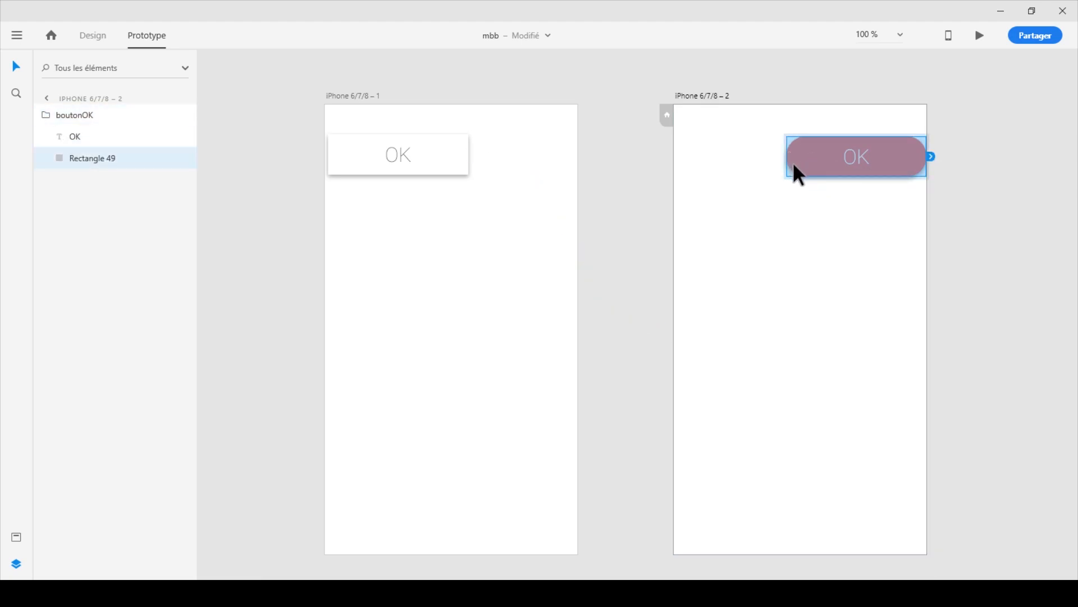
click(94, 36)
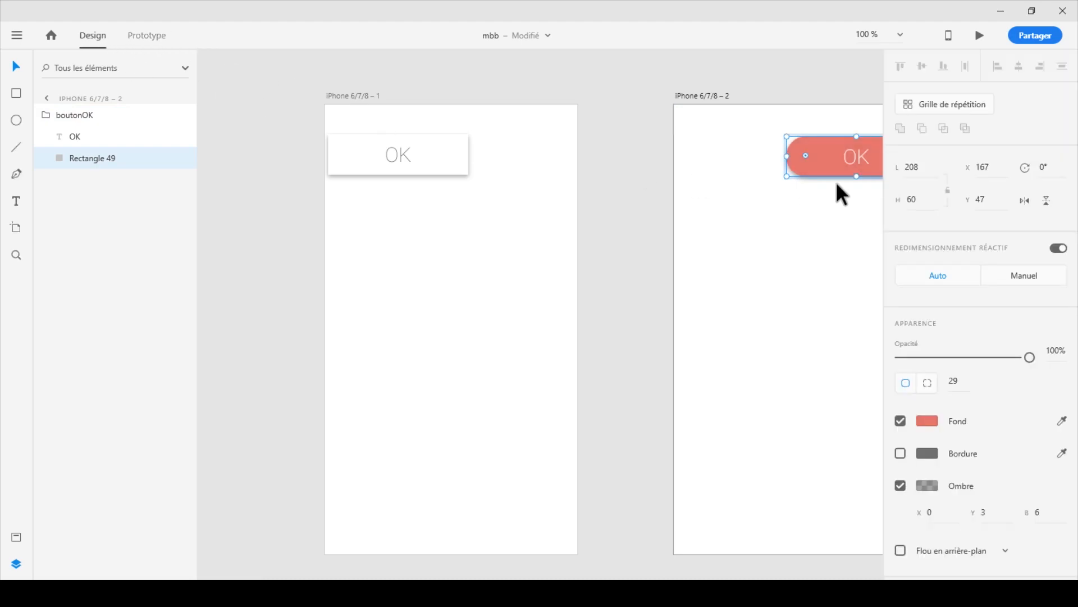
drag(808, 297, 535, 315)
drag(531, 189, 635, 187)
click(602, 191)
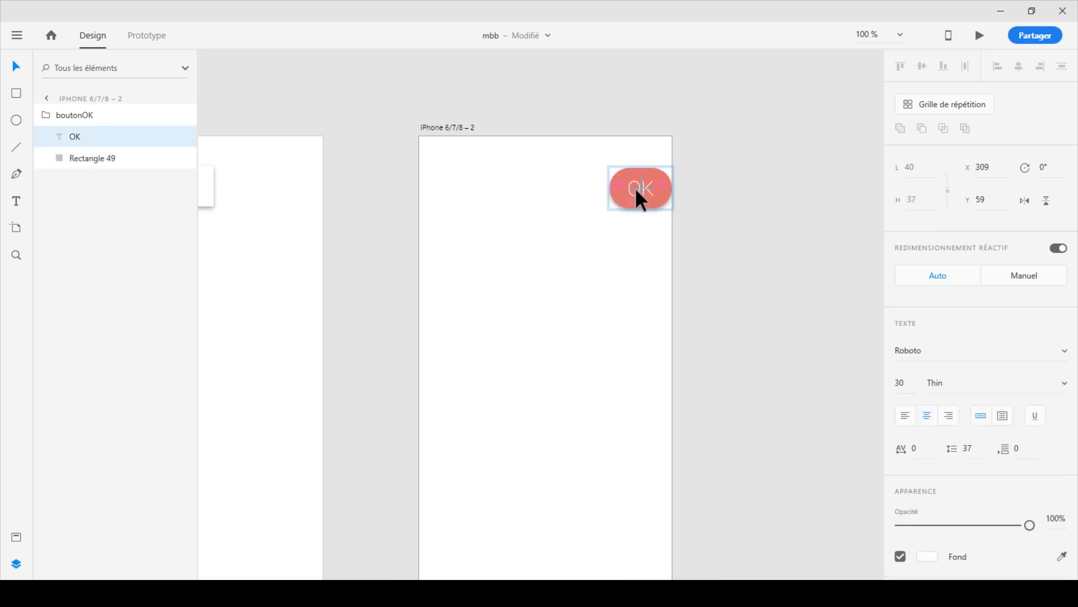
click(598, 287)
drag(598, 288, 584, 332)
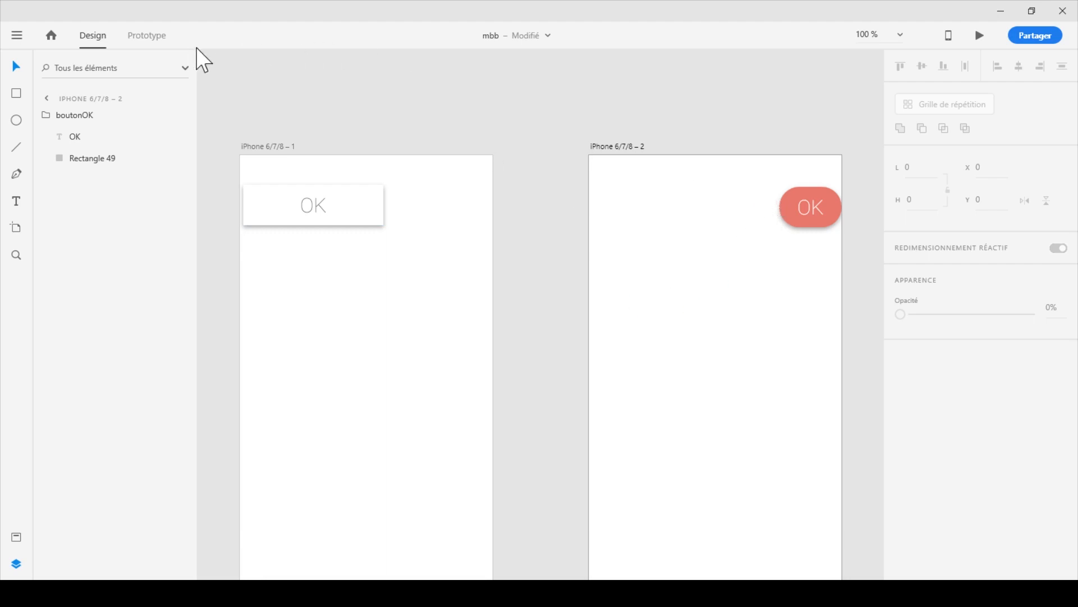
Step: Change the white OK button's link trigger to Faire glisser and test the swipe to the right in the preview
click(162, 41)
drag(589, 386, 585, 381)
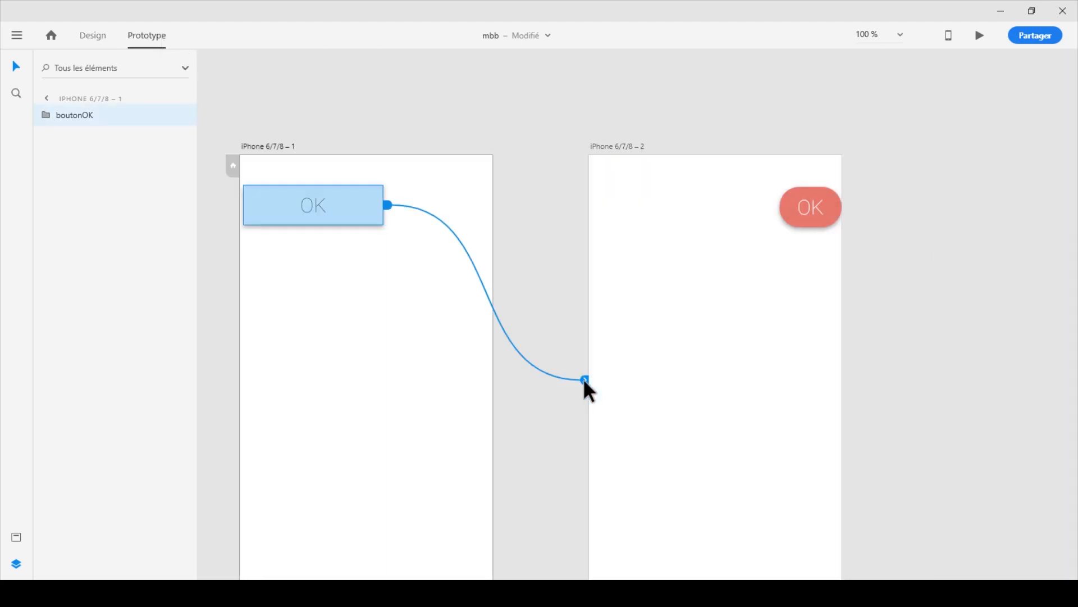
click(647, 437)
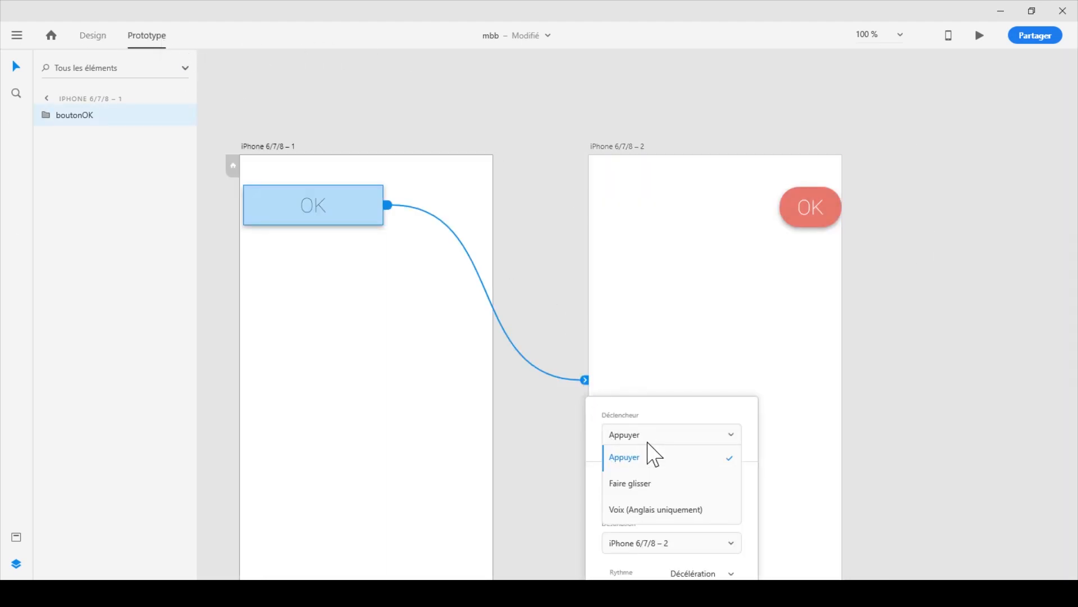
click(645, 486)
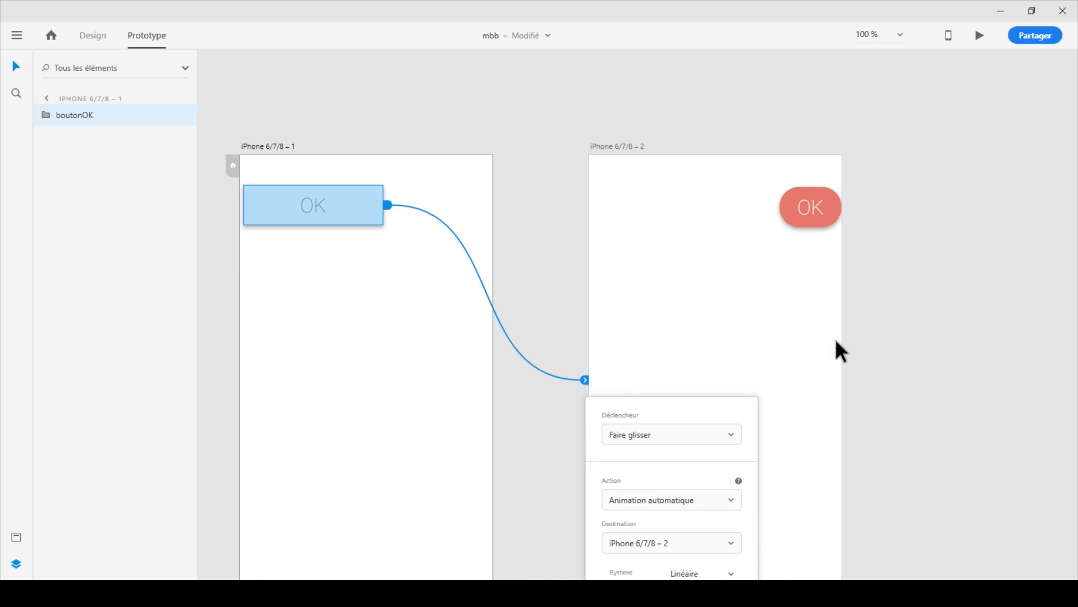
click(980, 35)
click(366, 110)
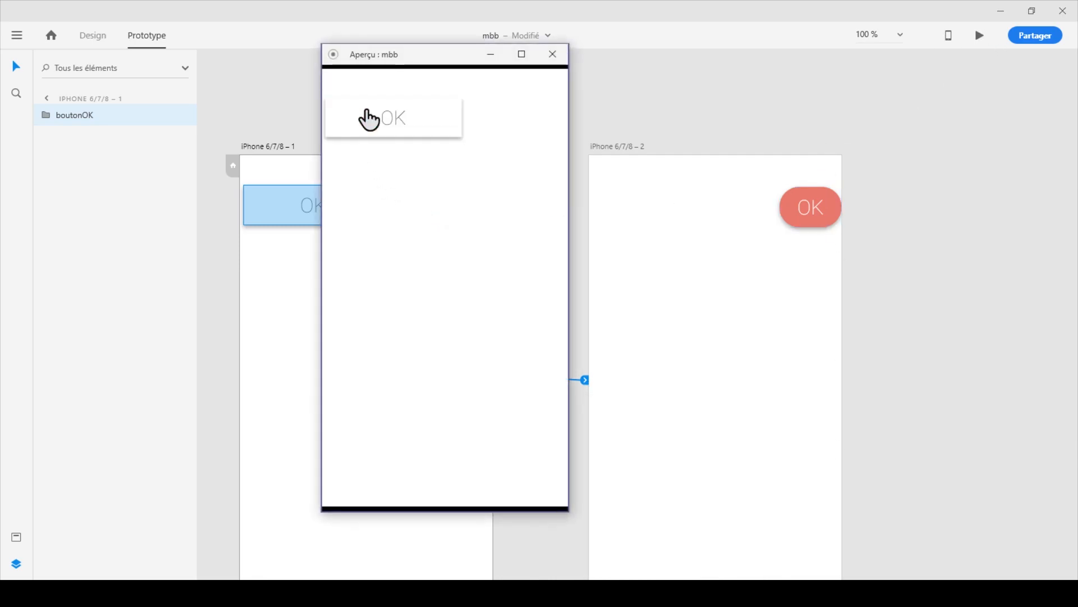
drag(367, 115, 567, 127)
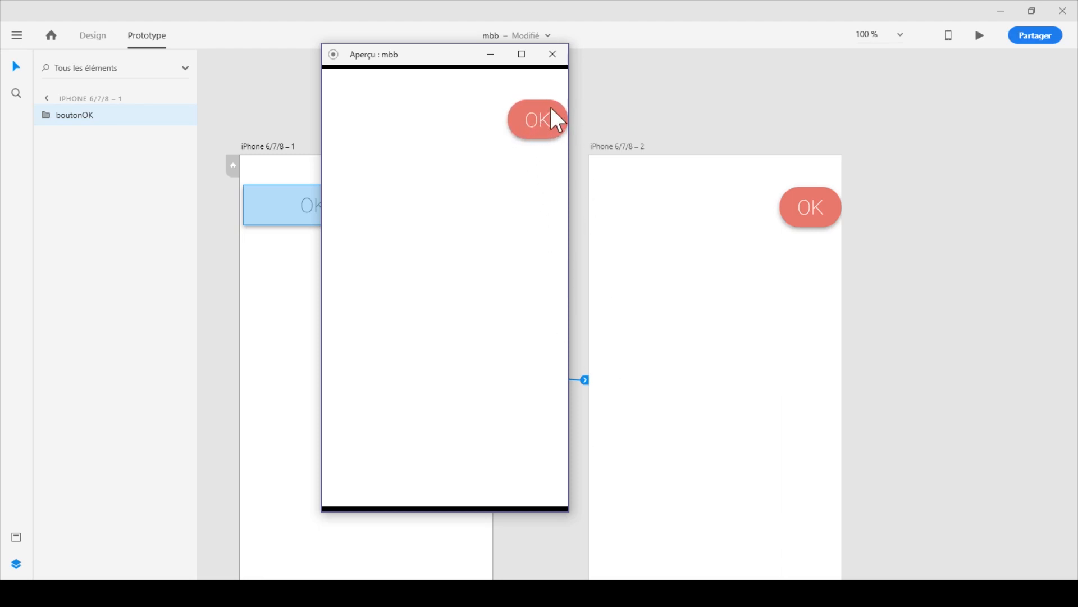
click(553, 54)
Step: Link the coral button back to iPhone 6/7/8 – 1 with Faire glisser and automatic animation, and preview swiping both ways
click(798, 219)
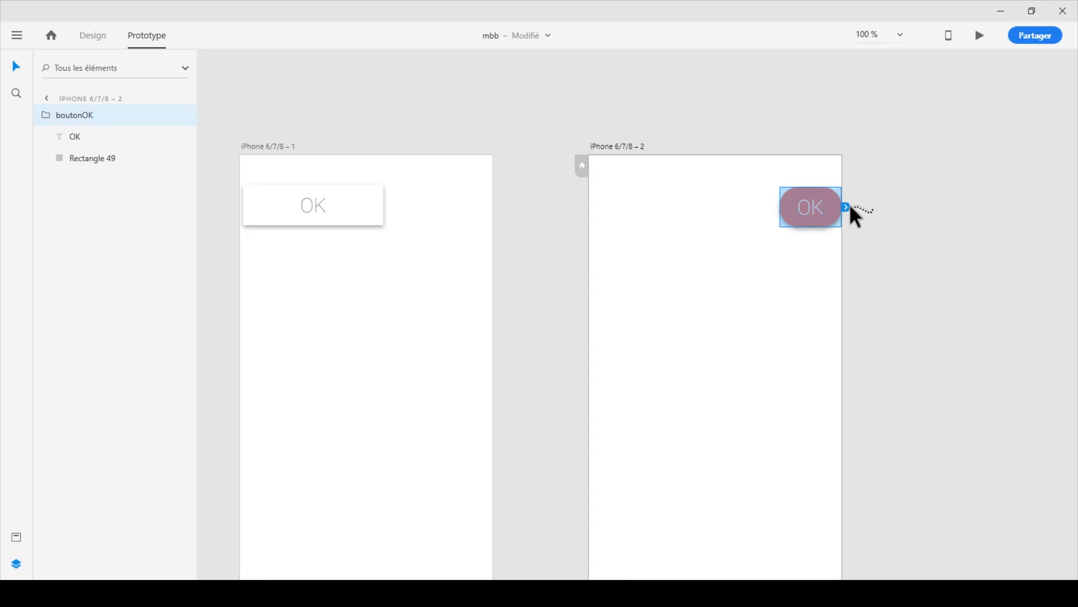
drag(846, 207, 460, 267)
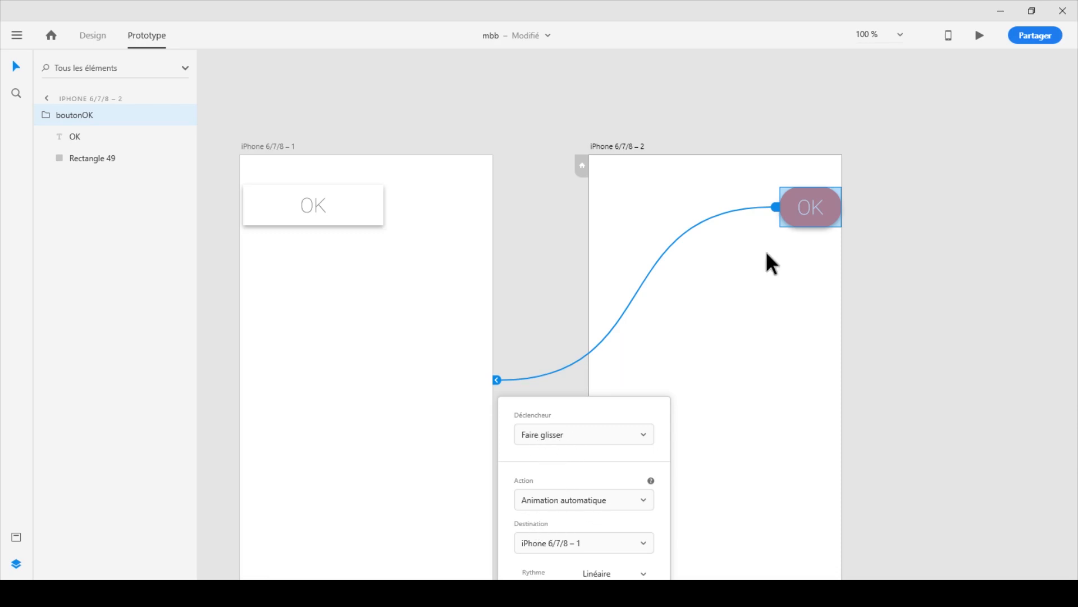
click(981, 35)
click(533, 125)
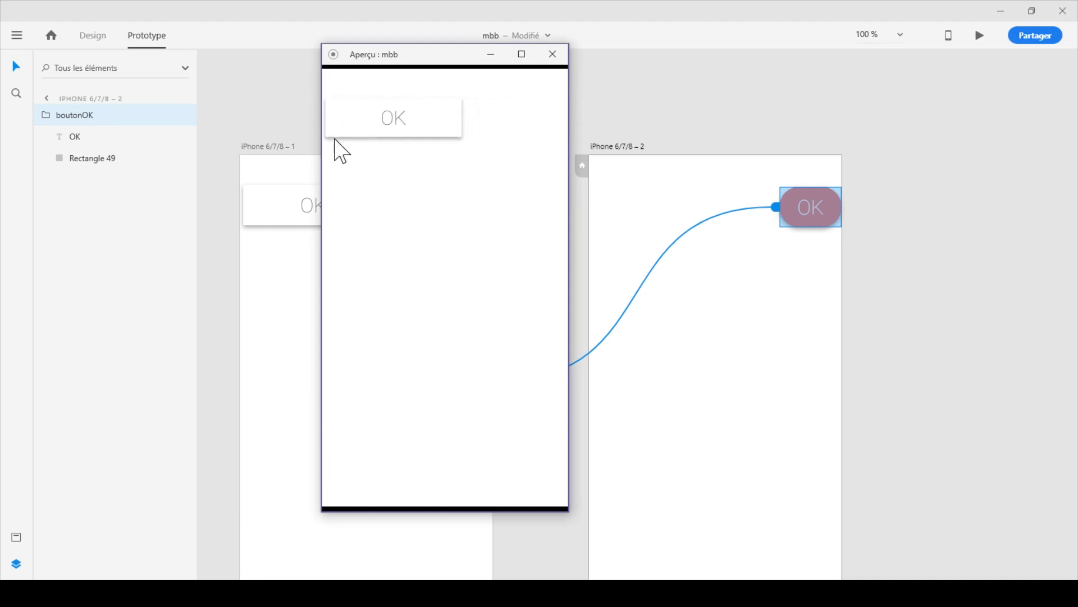
drag(391, 136, 591, 123)
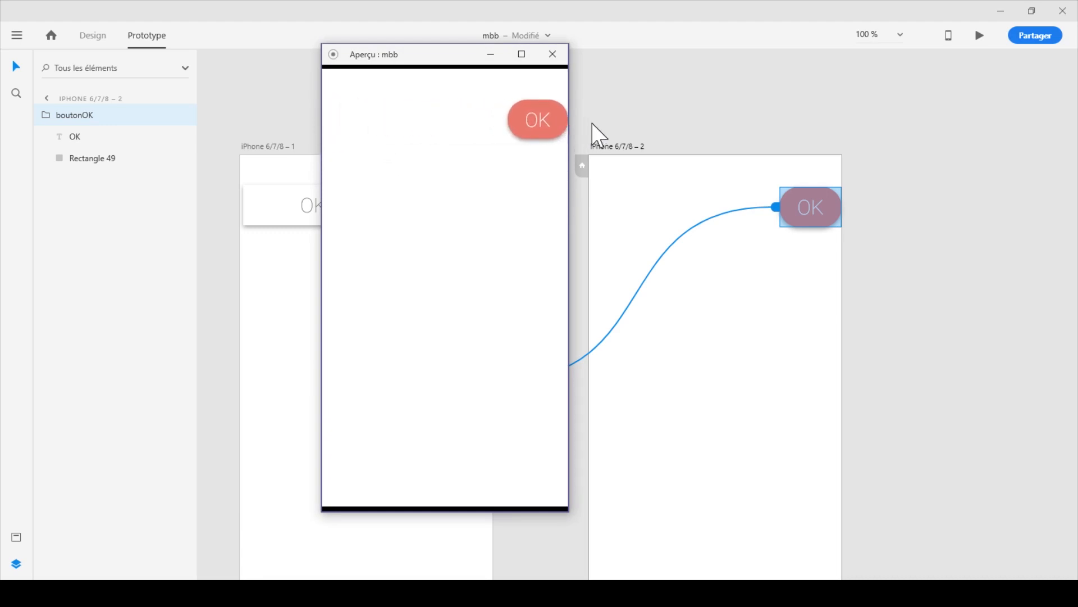
click(552, 54)
click(556, 426)
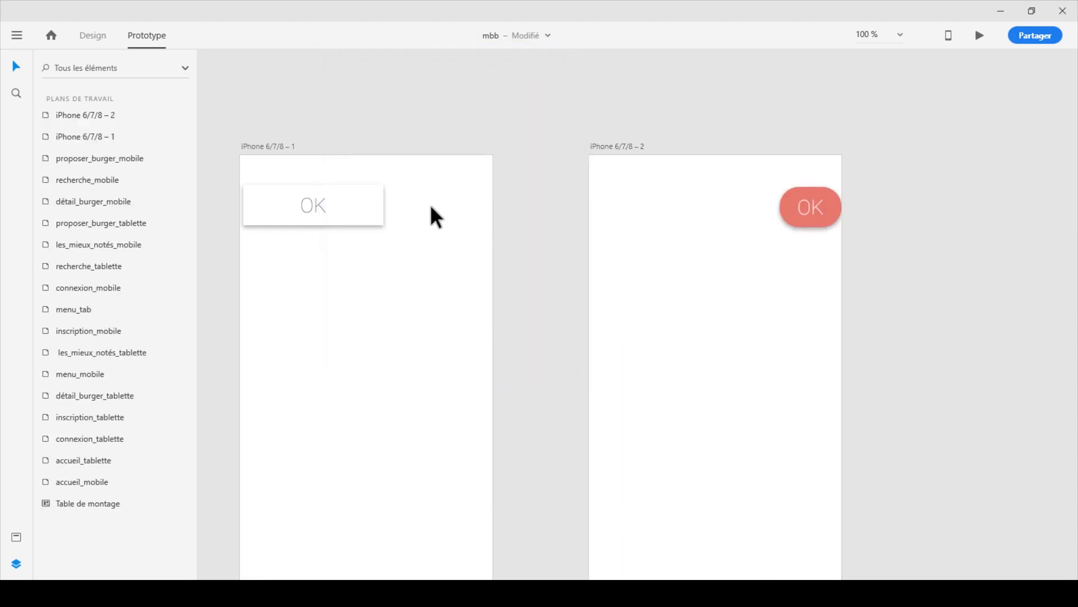